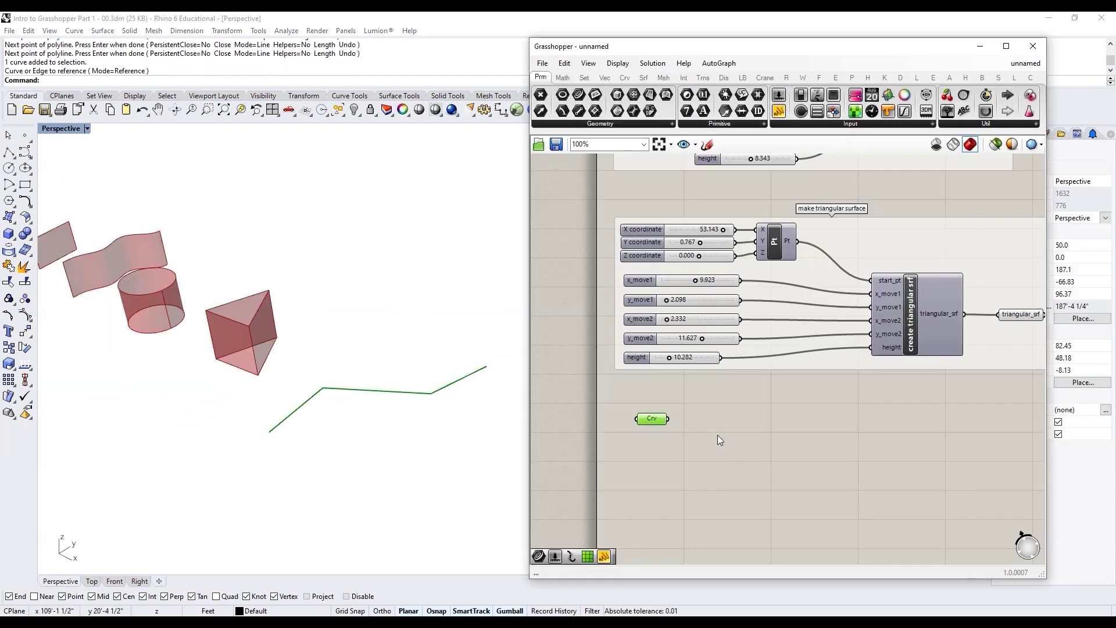
pyautogui.rightClick(639, 391)
pyautogui.doubleClick(754, 406)
pyautogui.write('move_x')
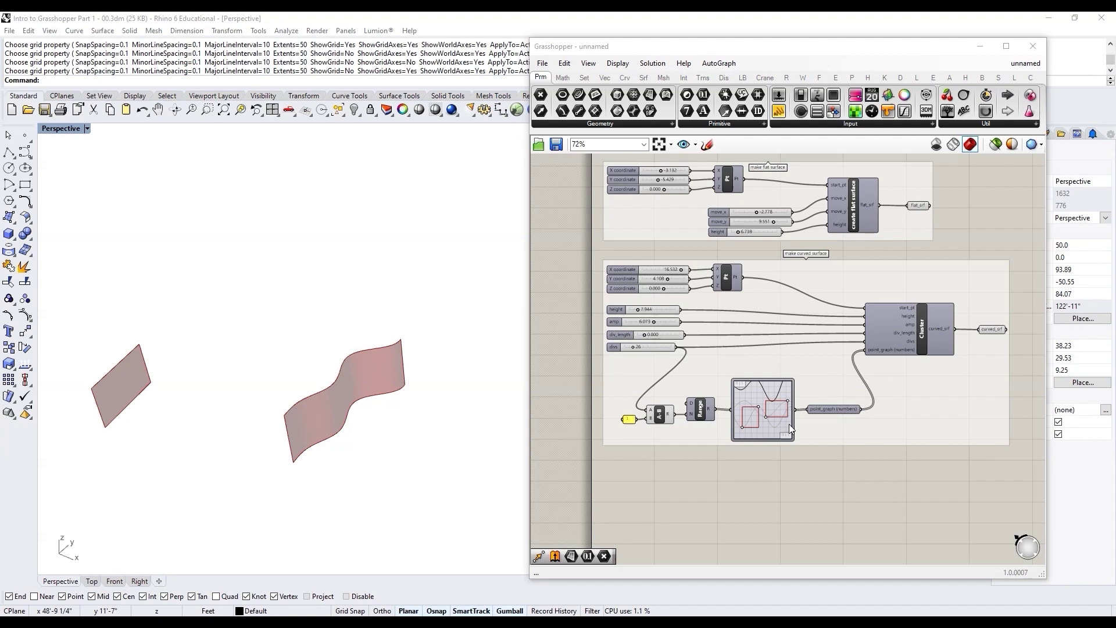
# Duplicate the curved surface's point component with its X, Y and Z coordinate sliders into the empty canvas below that group
pyautogui.scroll(-2, 790, 424)
pyautogui.click(719, 294)
pyautogui.scroll(3, 712, 304)
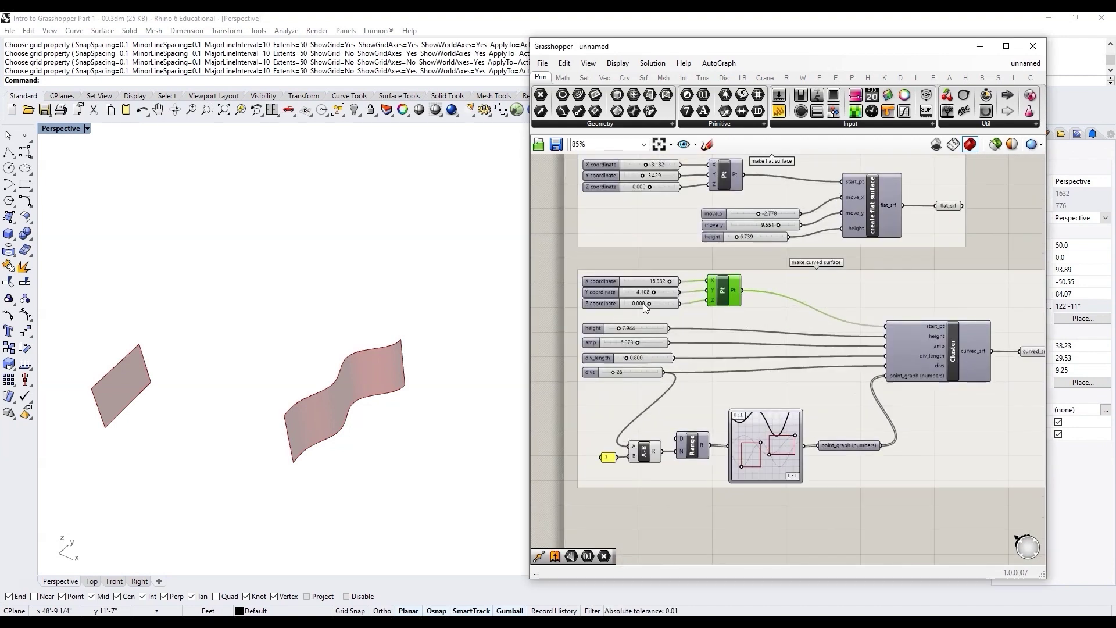
pyautogui.keyDown('shift'); pyautogui.click(597, 305); pyautogui.keyUp('shift')
pyautogui.keyDown('shift'); pyautogui.click(598, 291); pyautogui.keyUp('shift')
pyautogui.keyDown('shift'); pyautogui.click(598, 281); pyautogui.keyUp('shift')
pyautogui.moveTo(719, 287); pyautogui.dragTo(737, 474)
pyautogui.scroll(-4, 748, 381)
pyautogui.scroll(5, 739, 488)
# Turn on the viewport preview of the duplicated point component
pyautogui.middleClick(732, 436)
pyautogui.click(752, 413)
pyautogui.click(824, 419)
pyautogui.scroll(2, 605, 437)
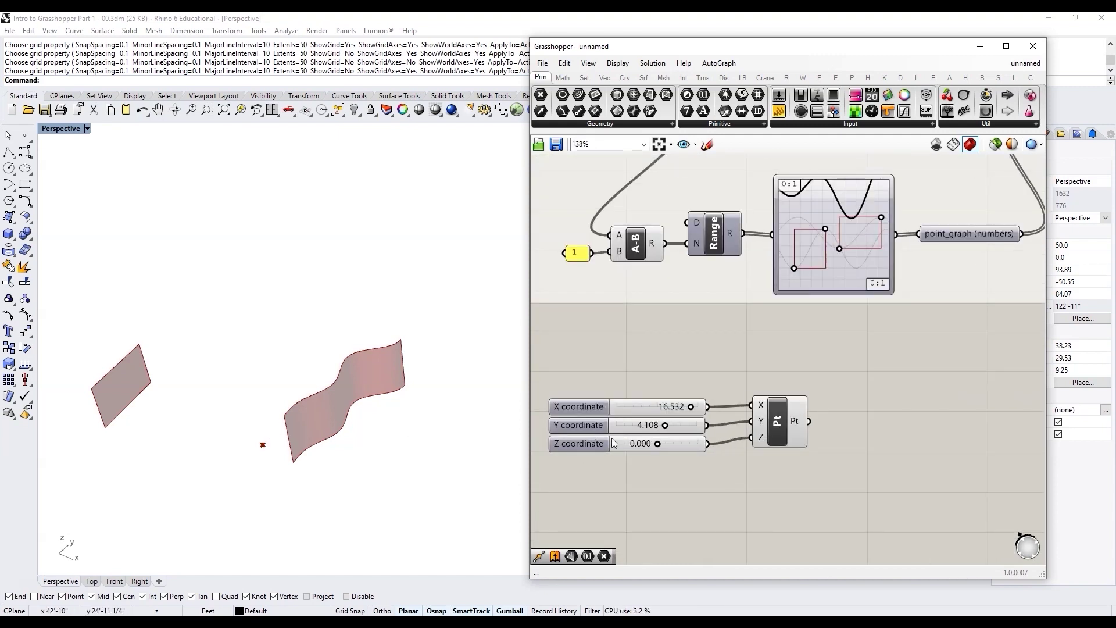
# Set the copied X coordinate slider's maximum to 60 and its value to 44.854
pyautogui.doubleClick(586, 406)
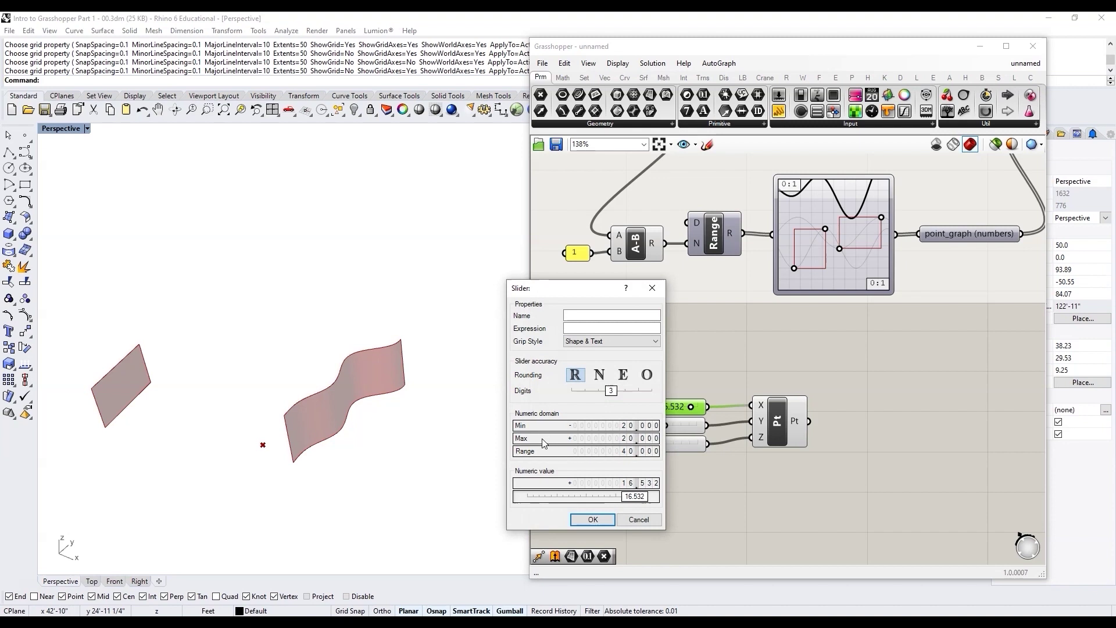
pyautogui.doubleClick(545, 440)
pyautogui.write('60')
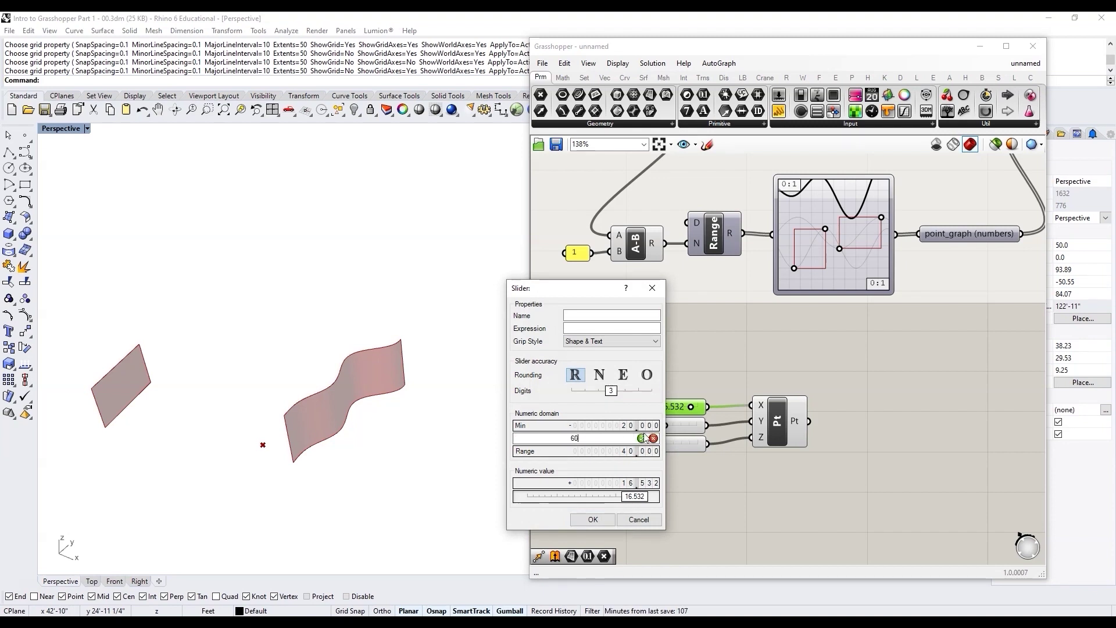
pyautogui.click(642, 438)
pyautogui.click(602, 519)
pyautogui.moveTo(653, 408); pyautogui.dragTo(682, 410)
pyautogui.scroll(-5, 674, 414)
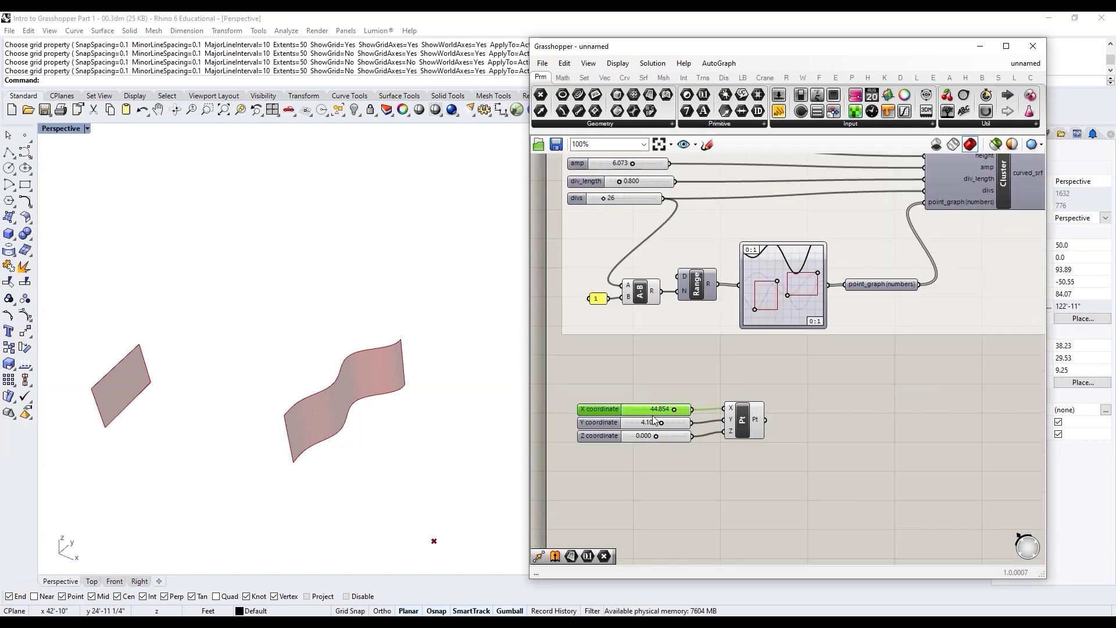
# Shift the curved surface's start point to X 7.689 and Y about -6.2
pyautogui.scroll(5, 645, 241)
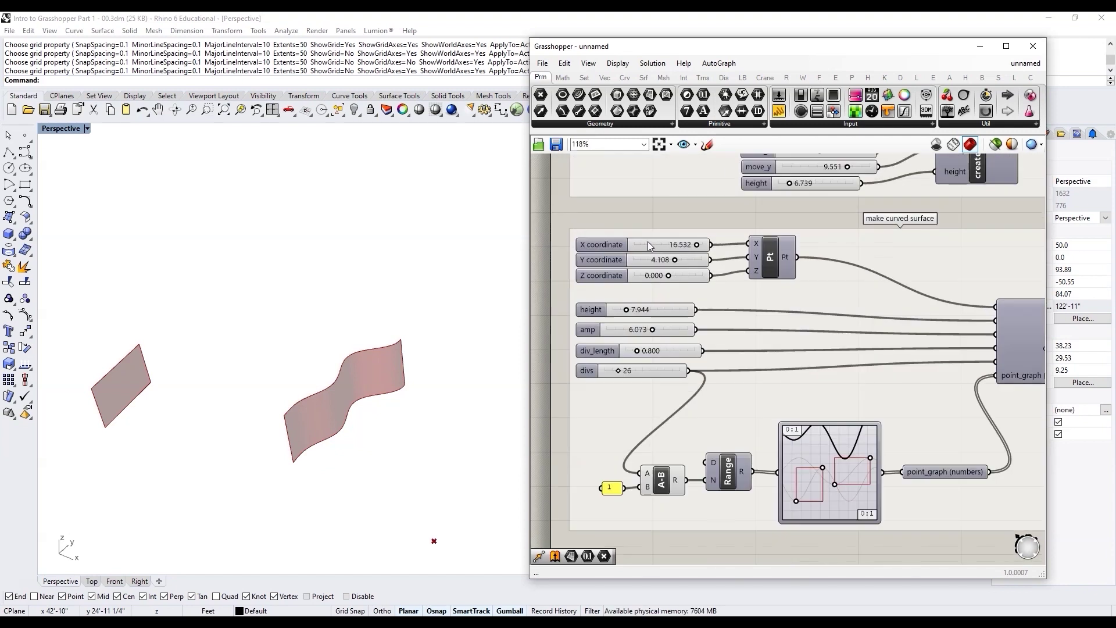
pyautogui.moveTo(721, 247); pyautogui.dragTo(667, 269)
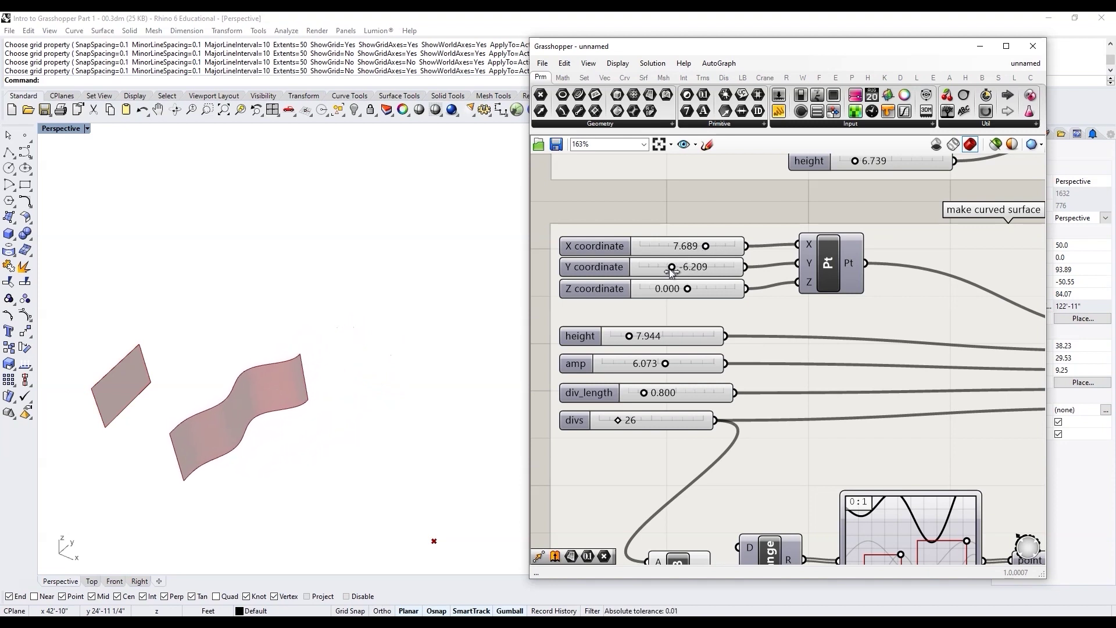
# Set the duplicated point's X coordinate to 32.743 and its Y coordinate to 0.767
pyautogui.scroll(-4, 662, 273)
pyautogui.scroll(4, 686, 523)
pyautogui.moveTo(720, 390); pyautogui.dragTo(681, 417)
pyautogui.scroll(-4, 633, 343)
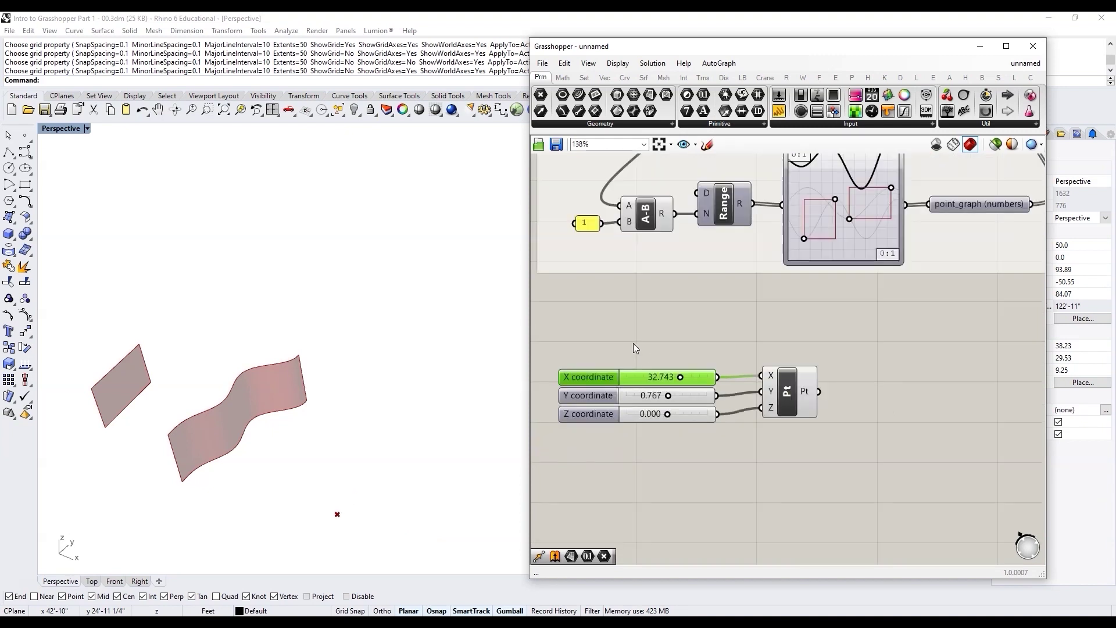
# Add a Circle component that takes a plane and a radius beside the duplicated point component
pyautogui.click(736, 388)
pyautogui.scroll(-3, 660, 396)
pyautogui.scroll(3, 783, 385)
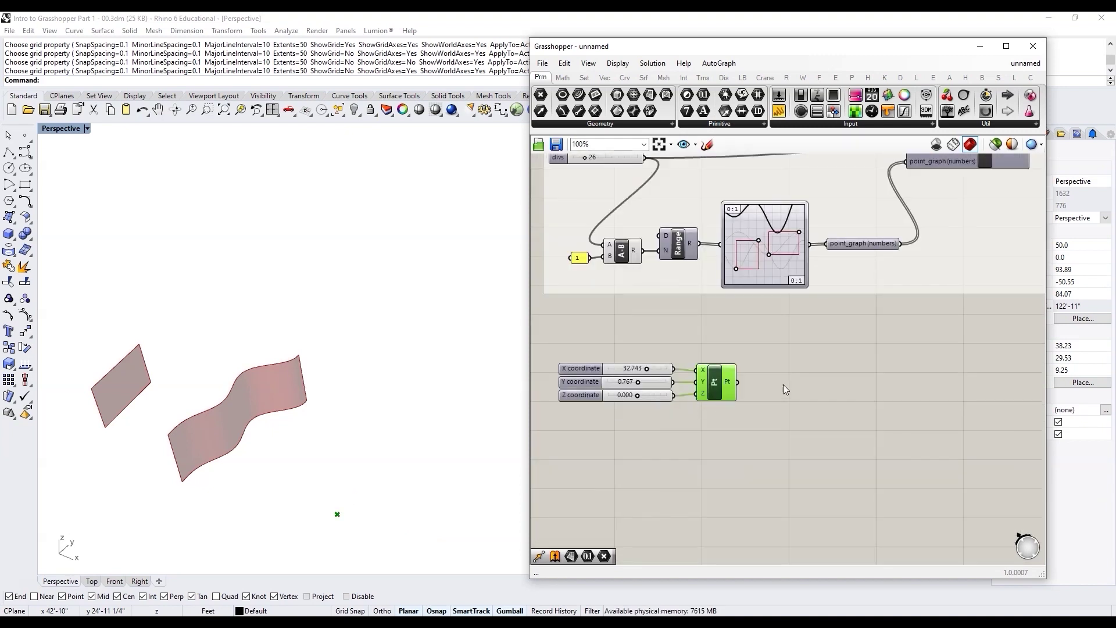
pyautogui.doubleClick(792, 384)
pyautogui.write('cir')
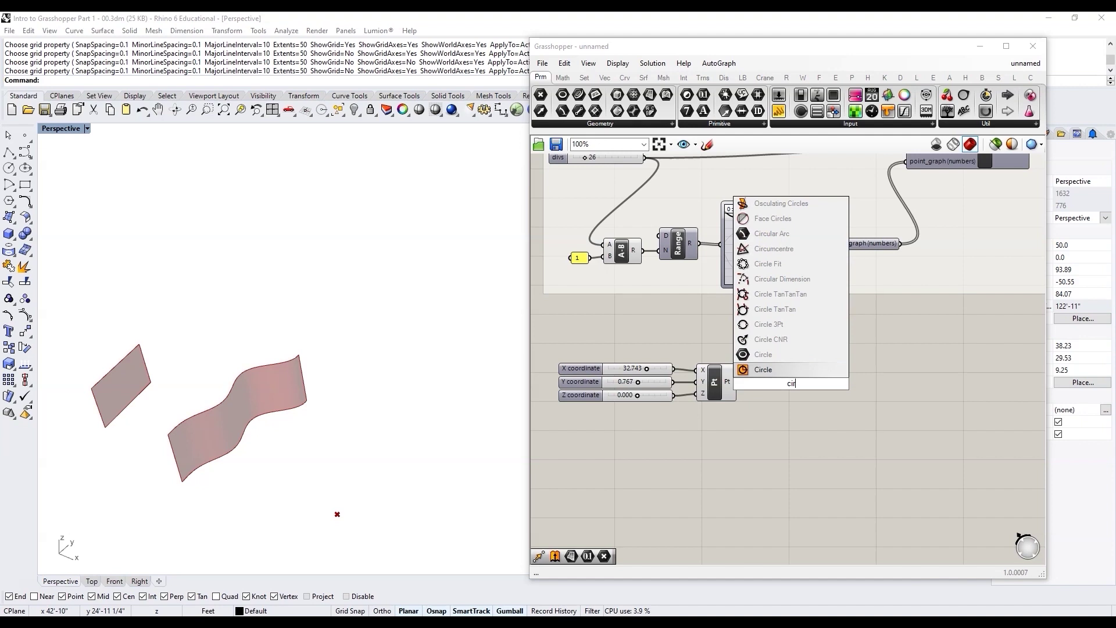
pyautogui.click(766, 369)
pyautogui.scroll(4, 802, 388)
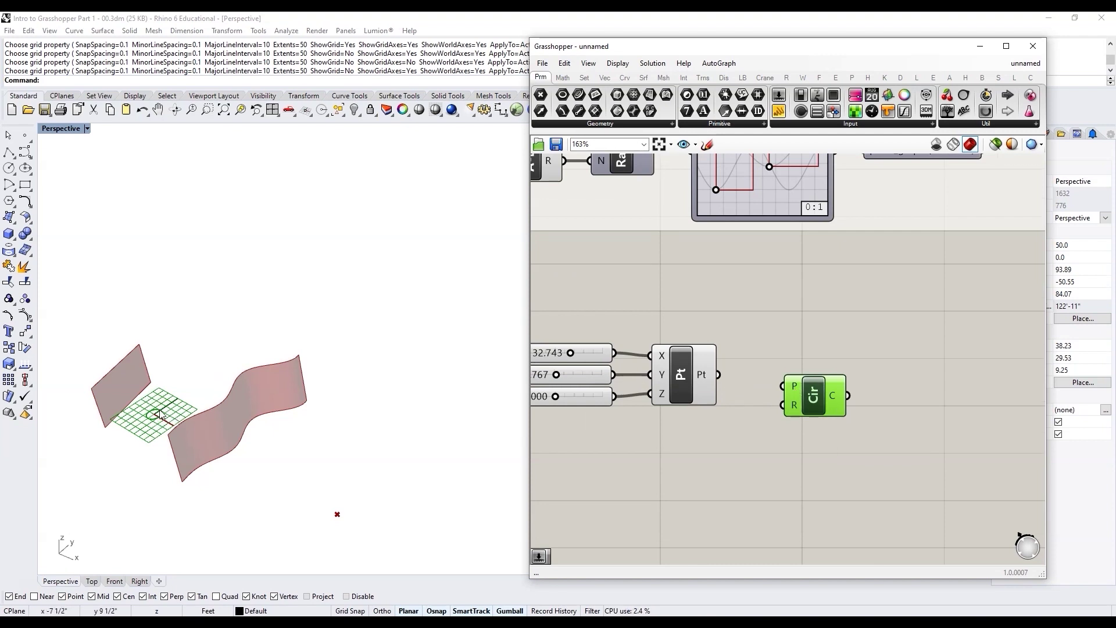
pyautogui.scroll(4, 167, 397)
pyautogui.scroll(-2, 166, 397)
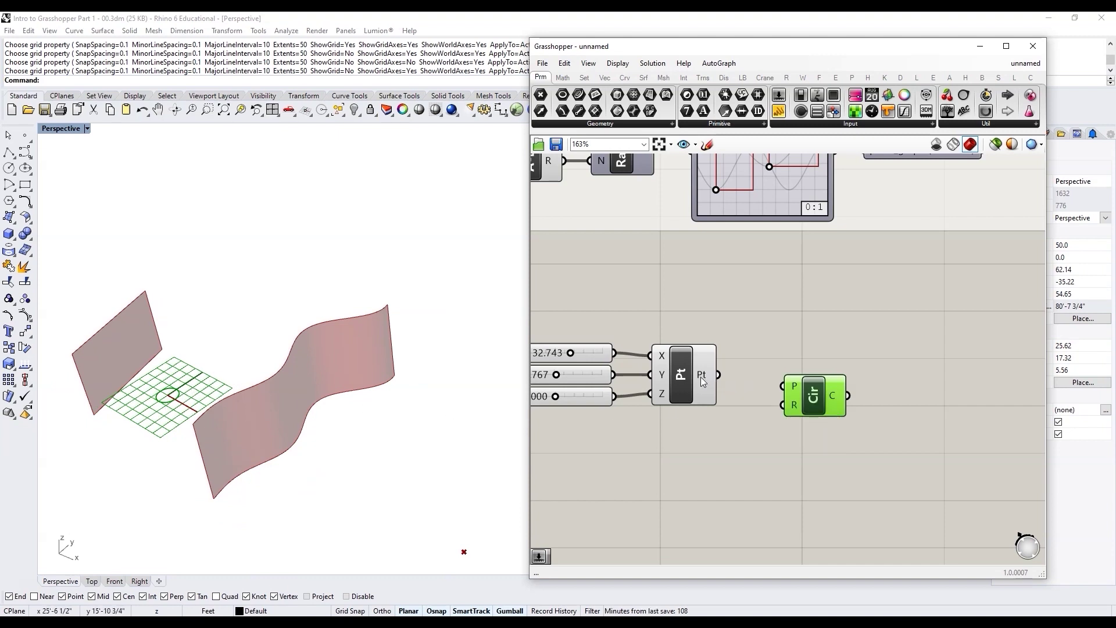
# Connect the duplicated point's output to the Circle component's P input and nudge the Circle slightly lower
pyautogui.moveTo(808, 392); pyautogui.dragTo(809, 383)
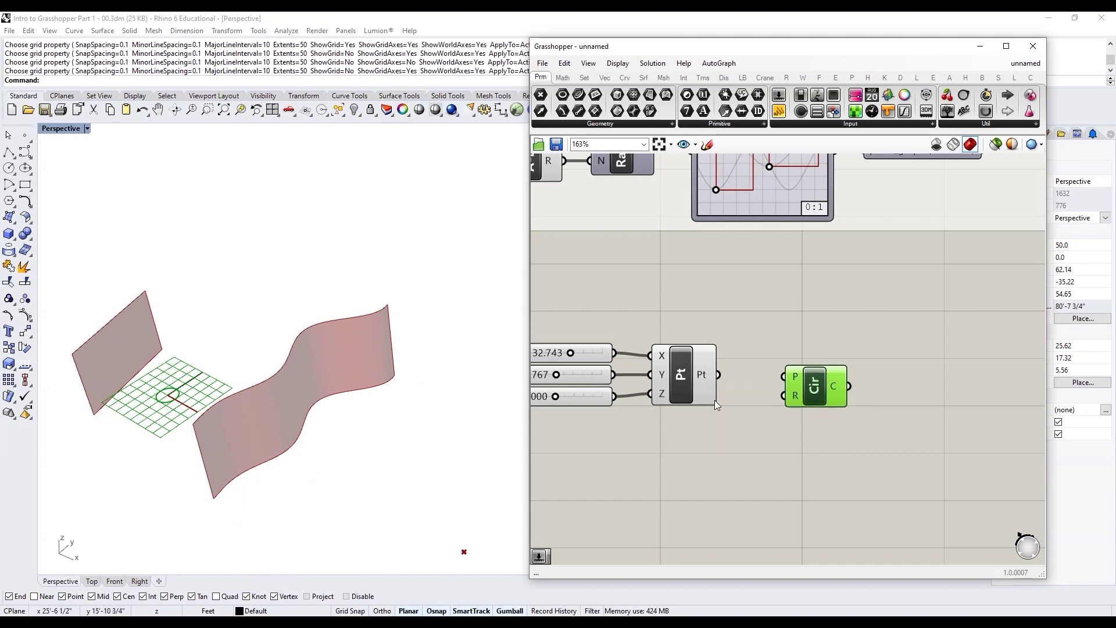
pyautogui.moveTo(705, 384)
pyautogui.moveTo(720, 376); pyautogui.dragTo(820, 384)
pyautogui.scroll(-6, 386, 448)
pyautogui.scroll(6, 432, 515)
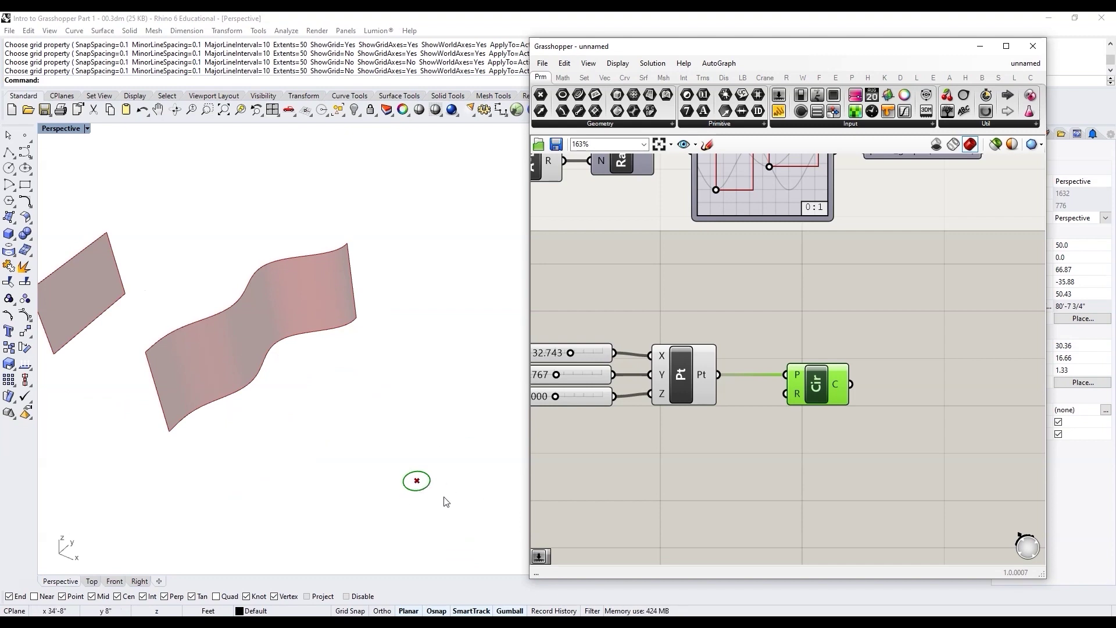
pyautogui.moveTo(816, 389); pyautogui.dragTo(817, 408)
pyautogui.scroll(-3, 870, 386)
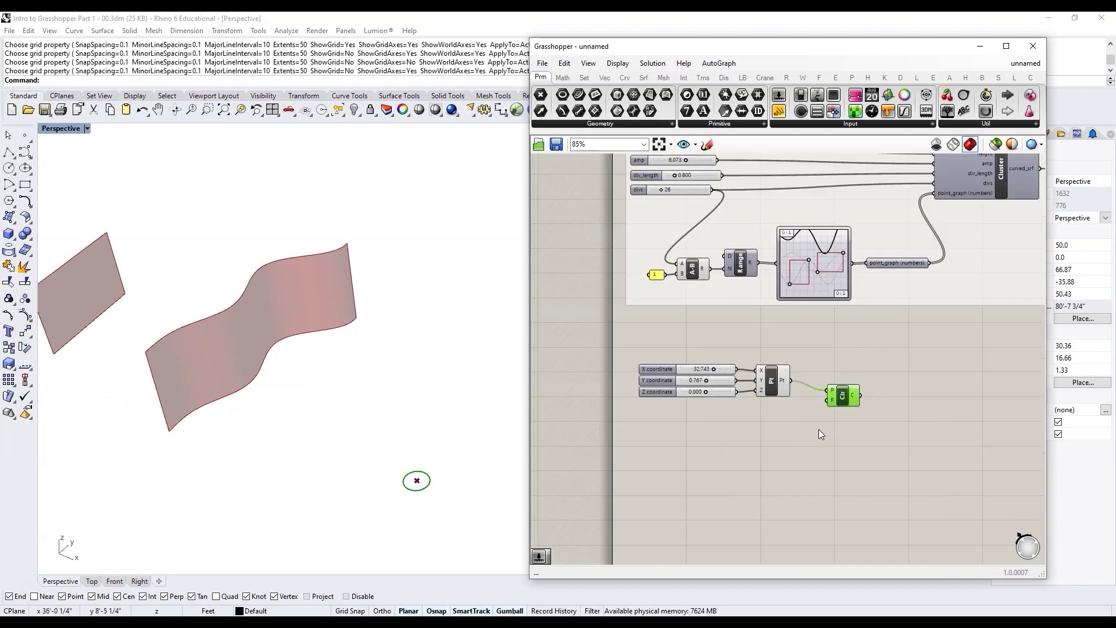
pyautogui.scroll(3, 818, 431)
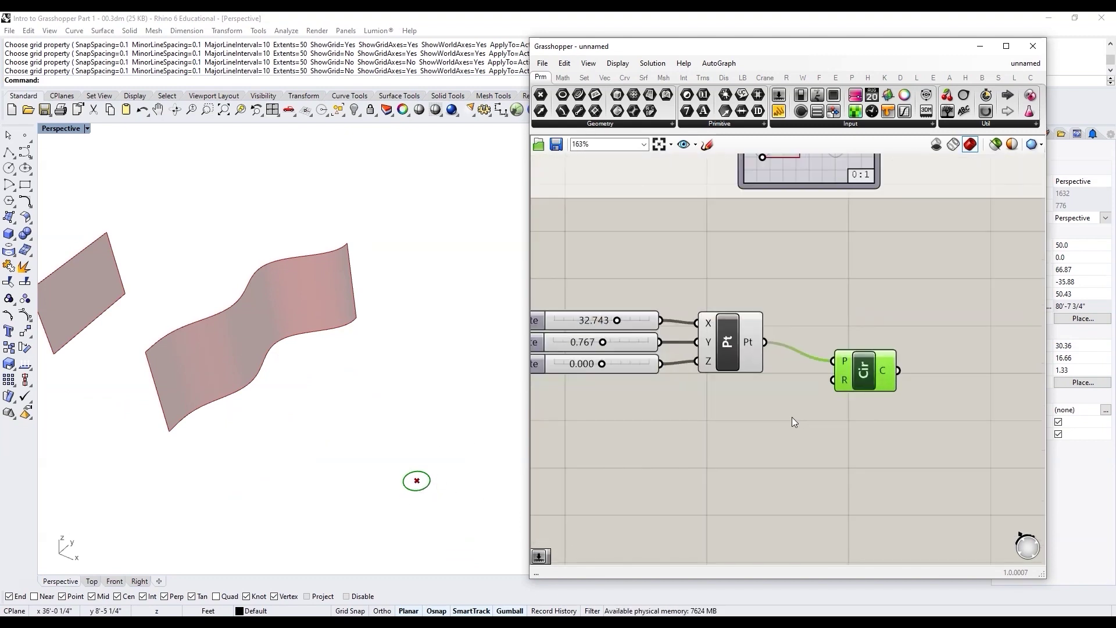
# Add a Number parameter, name it radius, and connect it to the Circle's R input
pyautogui.doubleClick(761, 440)
pyautogui.write('num')
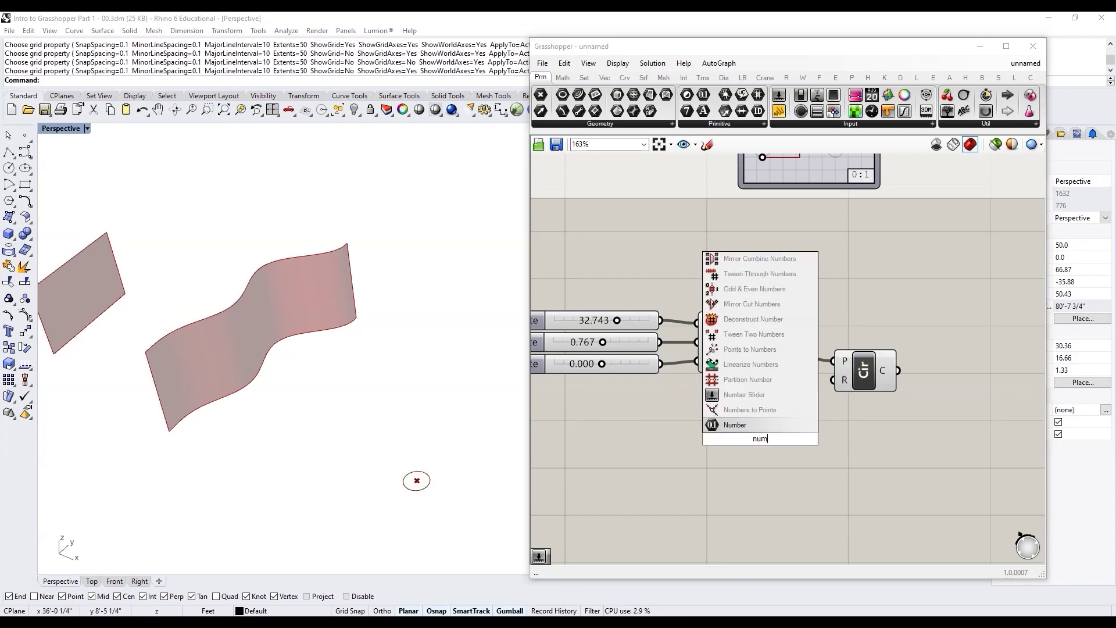
pyautogui.press('Return')
pyautogui.rightClick(759, 438)
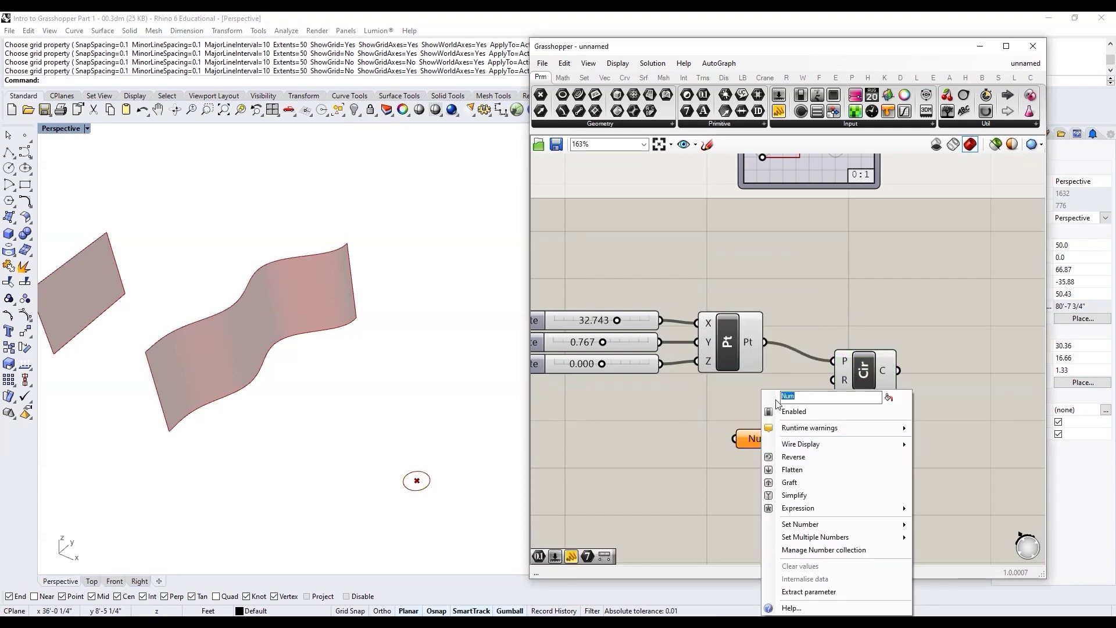
pyautogui.write('r')
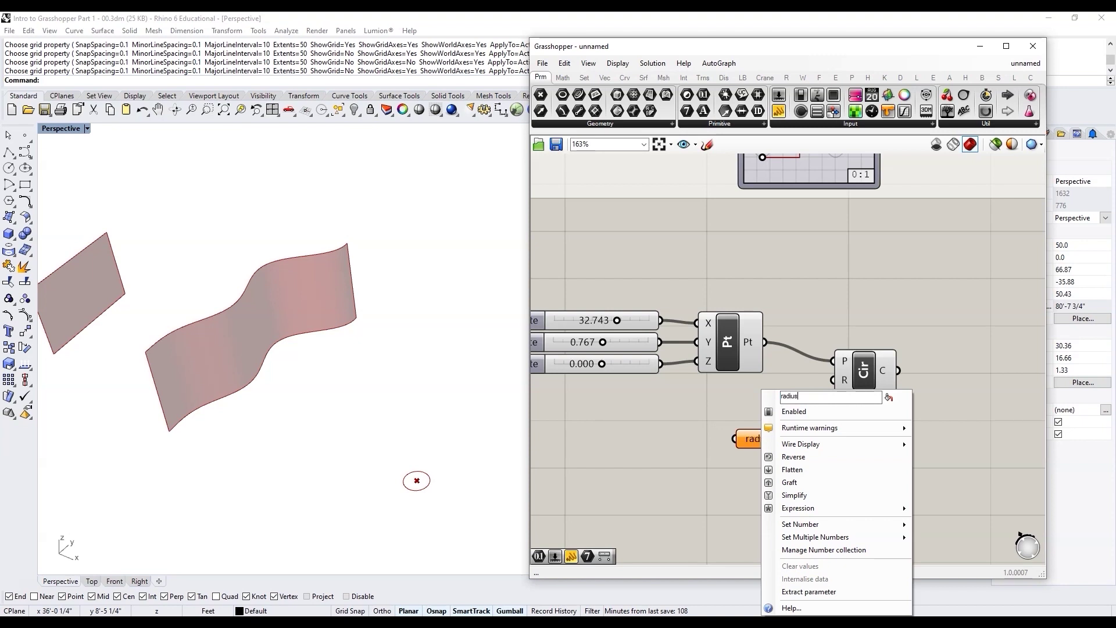
pyautogui.write('adius')
pyautogui.press('Return')
pyautogui.moveTo(786, 438); pyautogui.dragTo(833, 380)
pyautogui.scroll(-2, 860, 407)
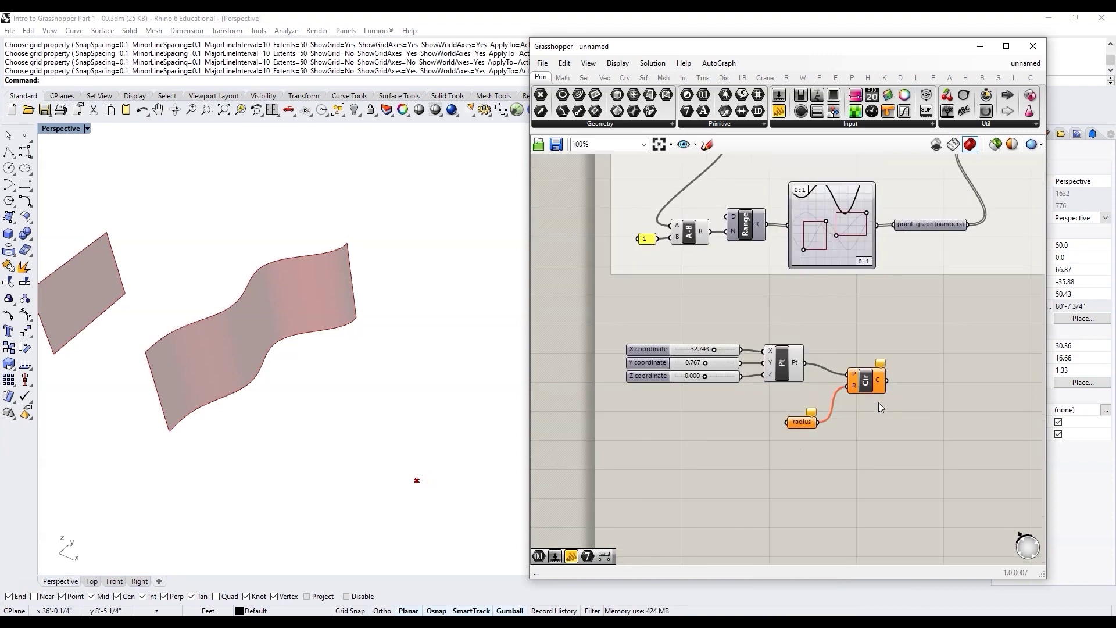
pyautogui.scroll(2, 851, 419)
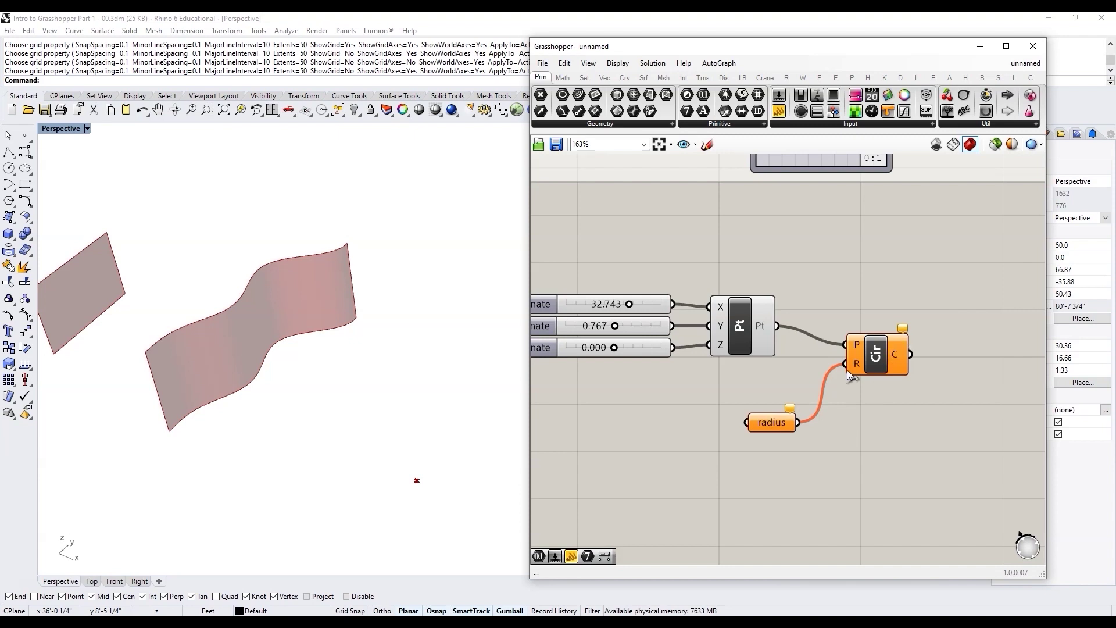
# Create a number slider with the expression 1<20 and connect it to the radius parameter
pyautogui.scroll(-3, 884, 363)
pyautogui.scroll(2, 837, 396)
pyautogui.scroll(2, 807, 407)
pyautogui.doubleClick(722, 419)
pyautogui.write('1')
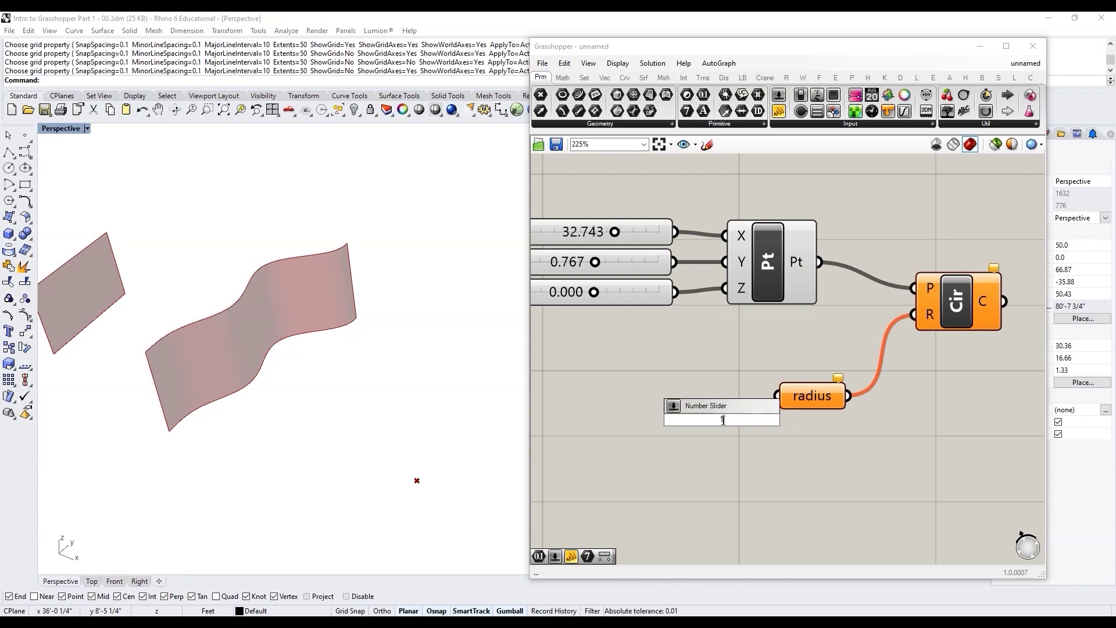
pyautogui.write('<20')
pyautogui.press('Return')
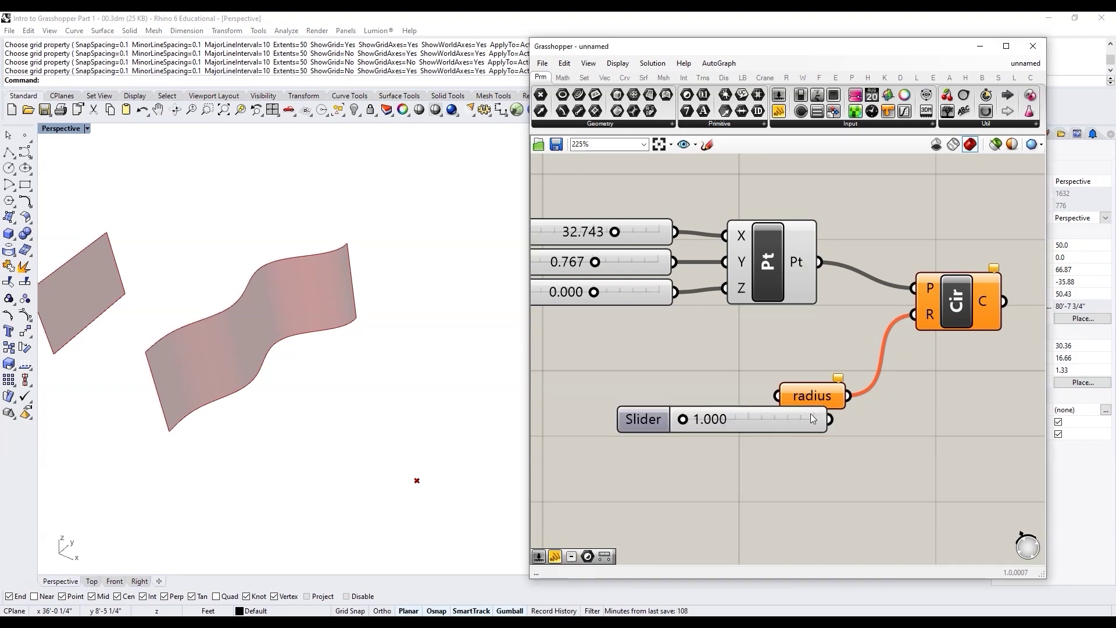
pyautogui.scroll(-2, 769, 417)
pyautogui.moveTo(775, 414); pyautogui.dragTo(791, 404)
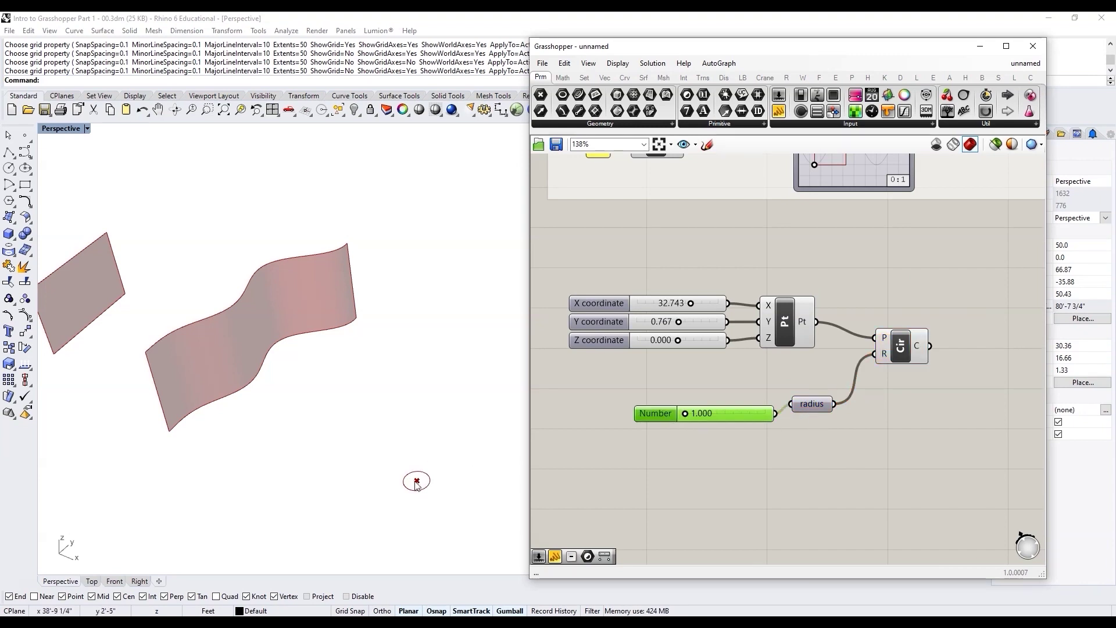
# Name the new slider radius and set its value to 5.205
pyautogui.rightClick(817, 406)
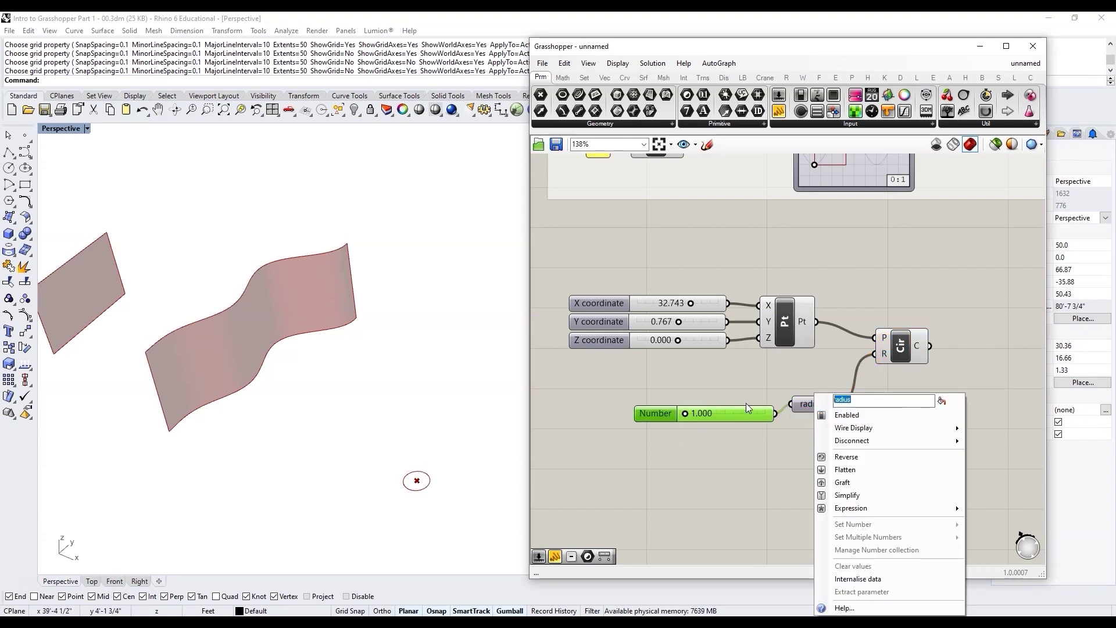
pyautogui.rightClick(725, 415)
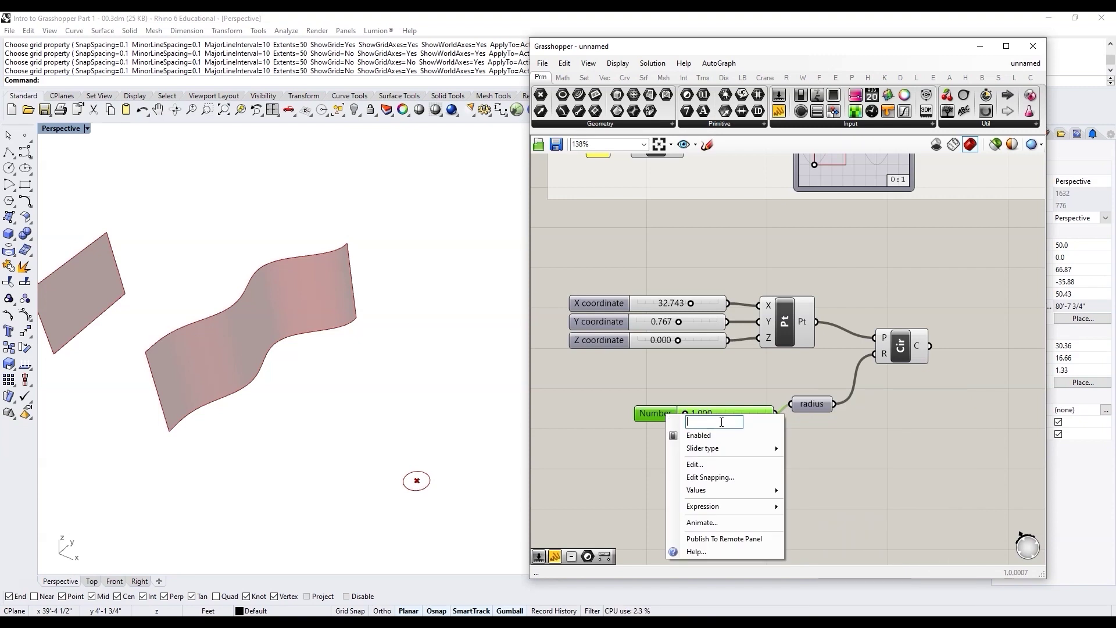
pyautogui.write('radius')
pyautogui.press('Return')
pyautogui.moveTo(651, 415); pyautogui.dragTo(609, 424)
pyautogui.scroll(-3, 719, 416)
pyautogui.scroll(3, 802, 391)
pyautogui.scroll(-3, 332, 422)
pyautogui.scroll(-2, 331, 423)
pyautogui.scroll(4, 388, 477)
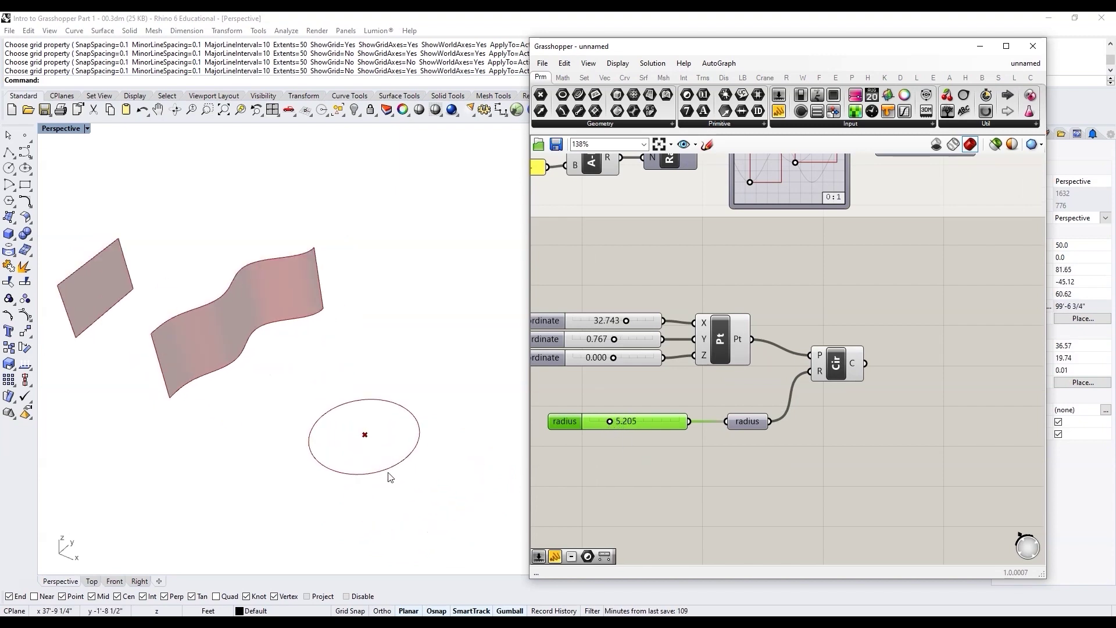
pyautogui.moveTo(384, 464); pyautogui.dragTo(385, 443, button='right')
# Add a Move component and position it beyond the Circle component
pyautogui.scroll(-3, 625, 432)
pyautogui.scroll(3, 811, 415)
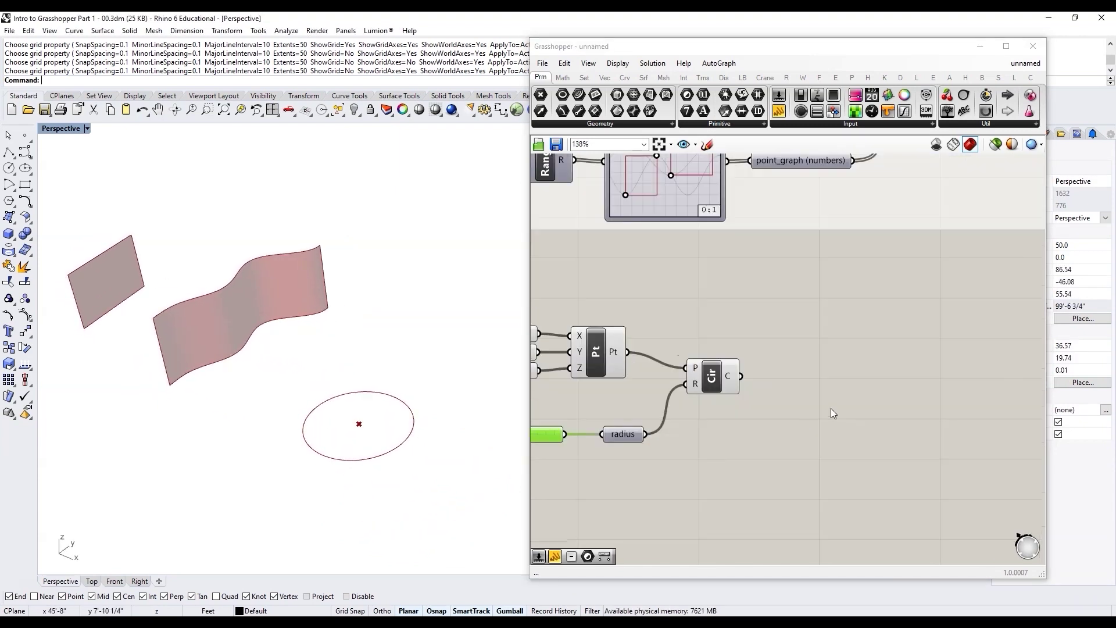
pyautogui.doubleClick(829, 406)
pyautogui.write('move')
pyautogui.press('Return')
pyautogui.moveTo(824, 405); pyautogui.dragTo(868, 388)
# Add a Unit Z vector component and connect it to the Move component's T input
pyautogui.doubleClick(793, 430)
pyautogui.write('z')
pyautogui.press('Return')
# Add a Number parameter below the Unit Z component and name it height
pyautogui.moveTo(728, 465); pyautogui.dragTo(789, 448, button='right')
pyautogui.doubleClick(790, 447)
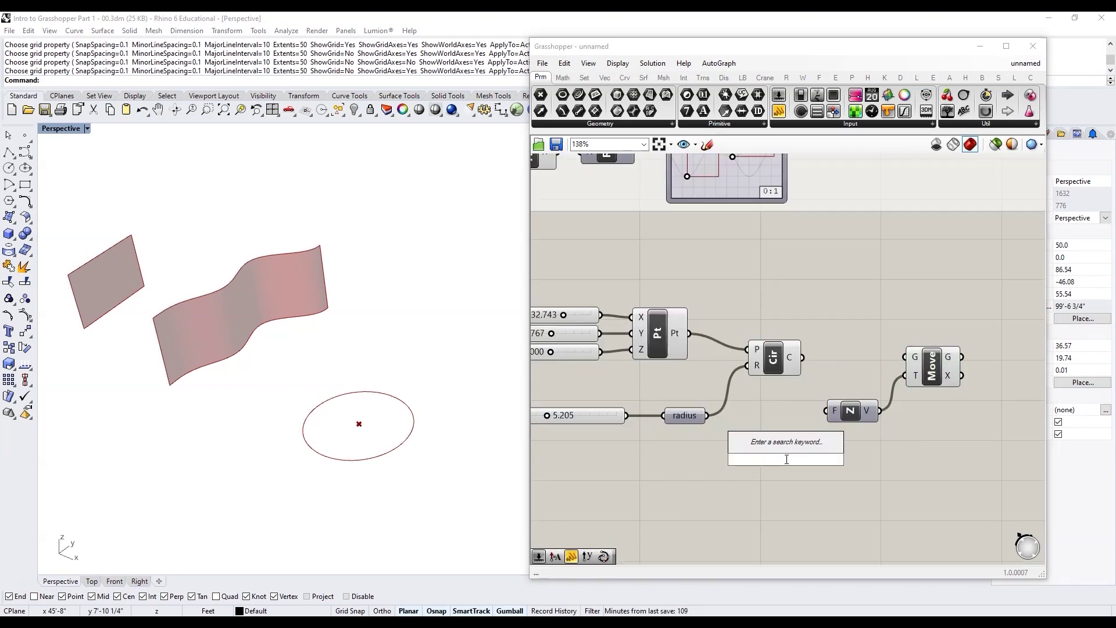
pyautogui.write('num')
pyautogui.press('Return')
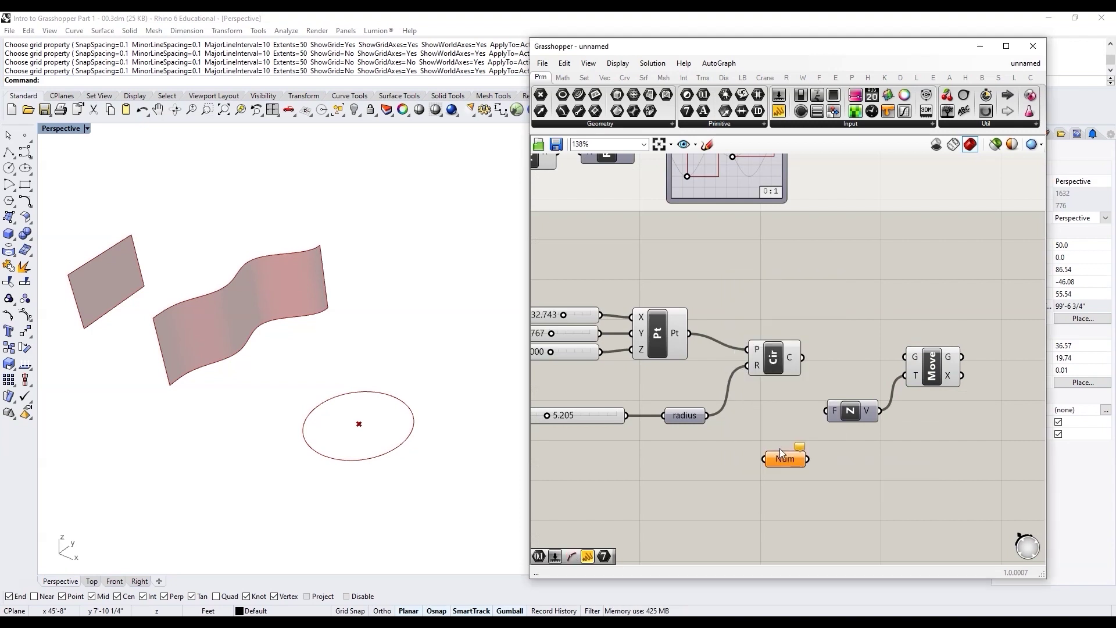
pyautogui.rightClick(782, 458)
pyautogui.write('hei')
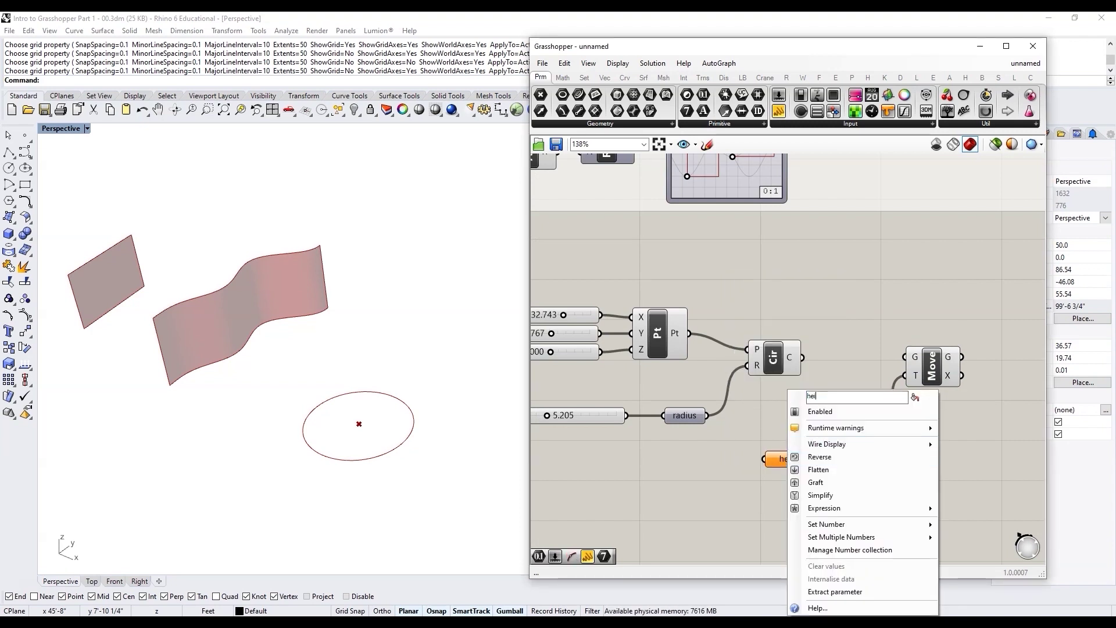
pyautogui.press('Return')
pyautogui.scroll(-3, 834, 436)
pyautogui.scroll(3, 814, 462)
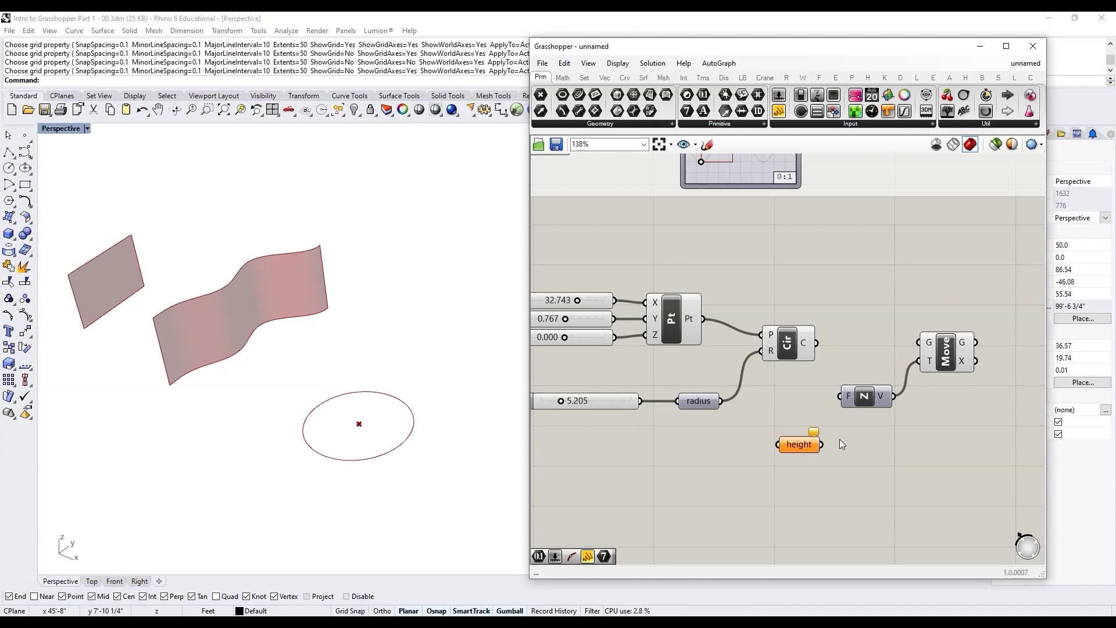
# Duplicate the radius slider just below the original and connect the copy to the height parameter
pyautogui.scroll(-2, 837, 439)
pyautogui.scroll(2, 654, 451)
pyautogui.keyDown('alt'); pyautogui.moveTo(605, 397); pyautogui.dragTo(647, 452); pyautogui.keyUp('alt')
pyautogui.moveTo(766, 450); pyautogui.dragTo(862, 440)
# Rename the duplicated slider height and connect the height parameter to the Unit Z component's F input
pyautogui.rightClick(870, 439)
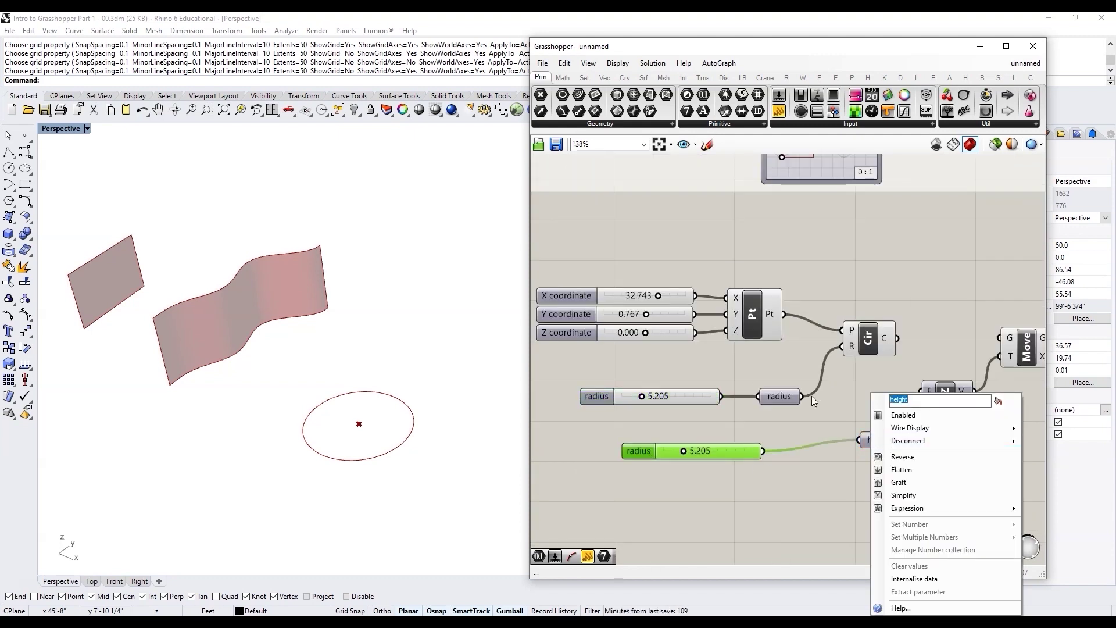
pyautogui.rightClick(619, 452)
pyautogui.click(708, 470)
pyautogui.rightClick(647, 447)
pyautogui.moveTo(697, 455); pyautogui.dragTo(620, 457)
pyautogui.write('height')
pyautogui.press('Return')
pyautogui.moveTo(902, 440); pyautogui.dragTo(920, 391)
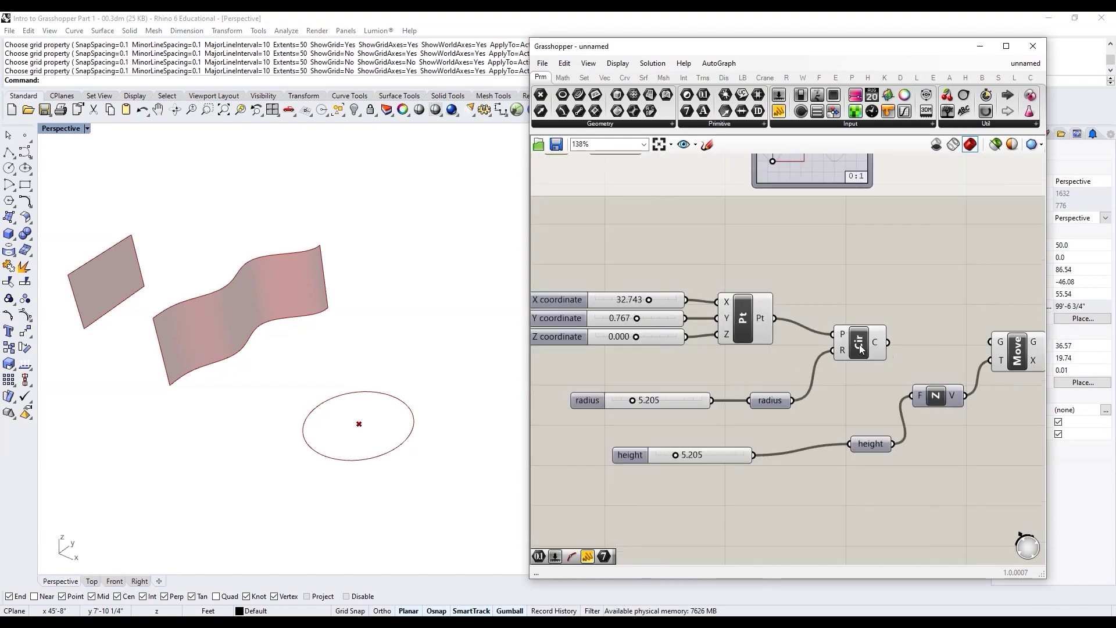
# Connect the circle output to the Move component's G input and set the height slider to 8.343
pyautogui.scroll(-2, 804, 361)
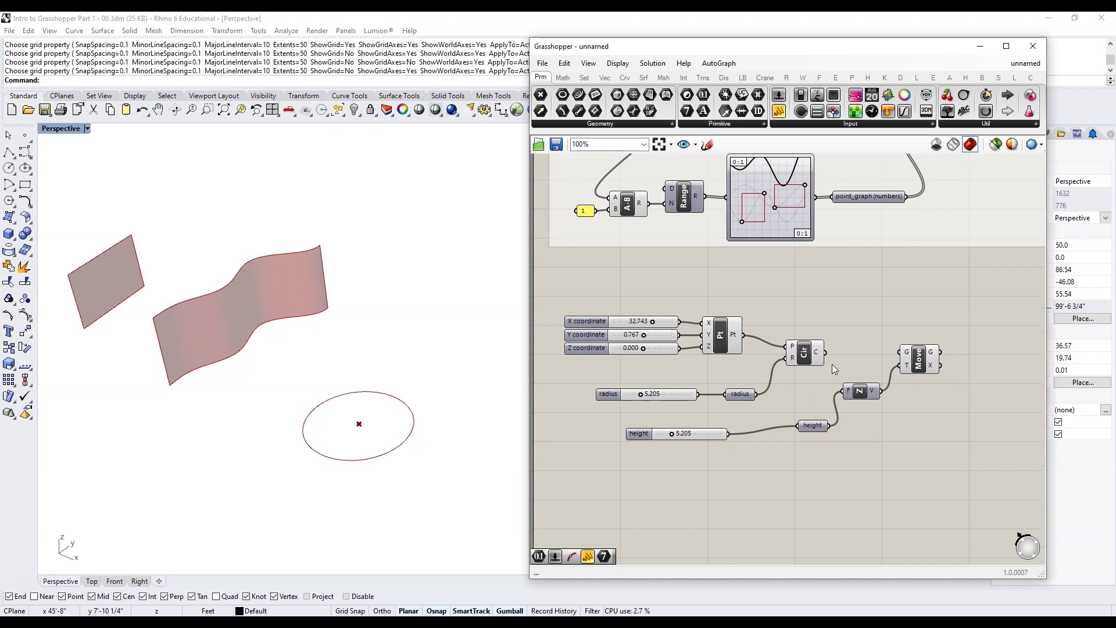
pyautogui.click(914, 361)
pyautogui.moveTo(672, 434); pyautogui.dragTo(685, 433)
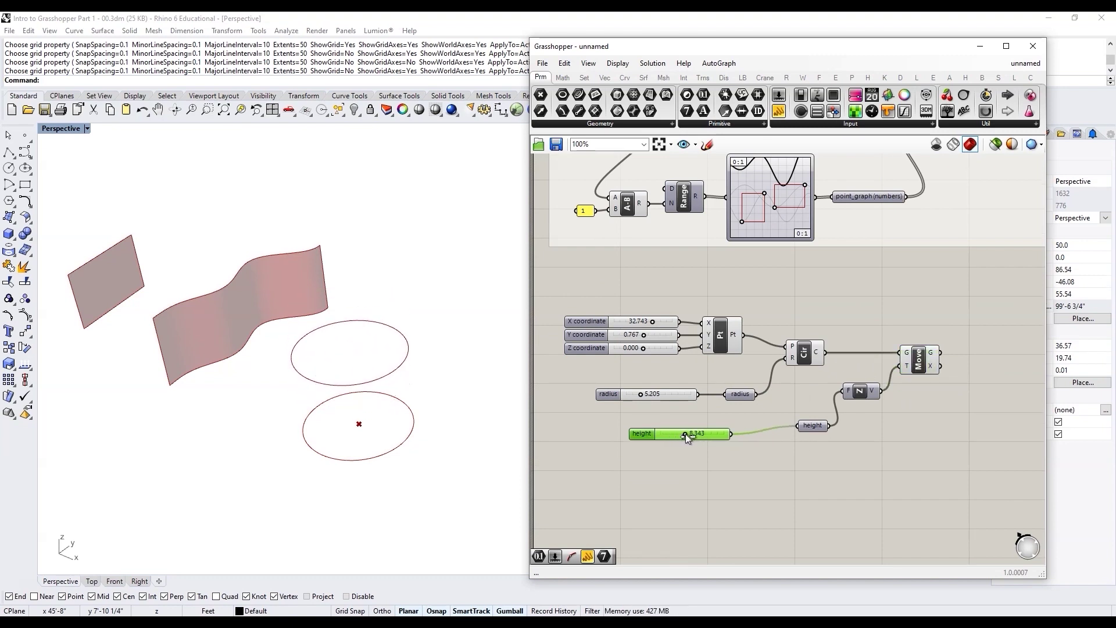
# Turn off the preview of the Construct Point and Circle components
pyautogui.scroll(-2, 629, 451)
pyautogui.scroll(2, 748, 417)
pyautogui.moveTo(792, 389); pyautogui.dragTo(561, 332)
pyautogui.middleClick(648, 370)
pyautogui.click(685, 336)
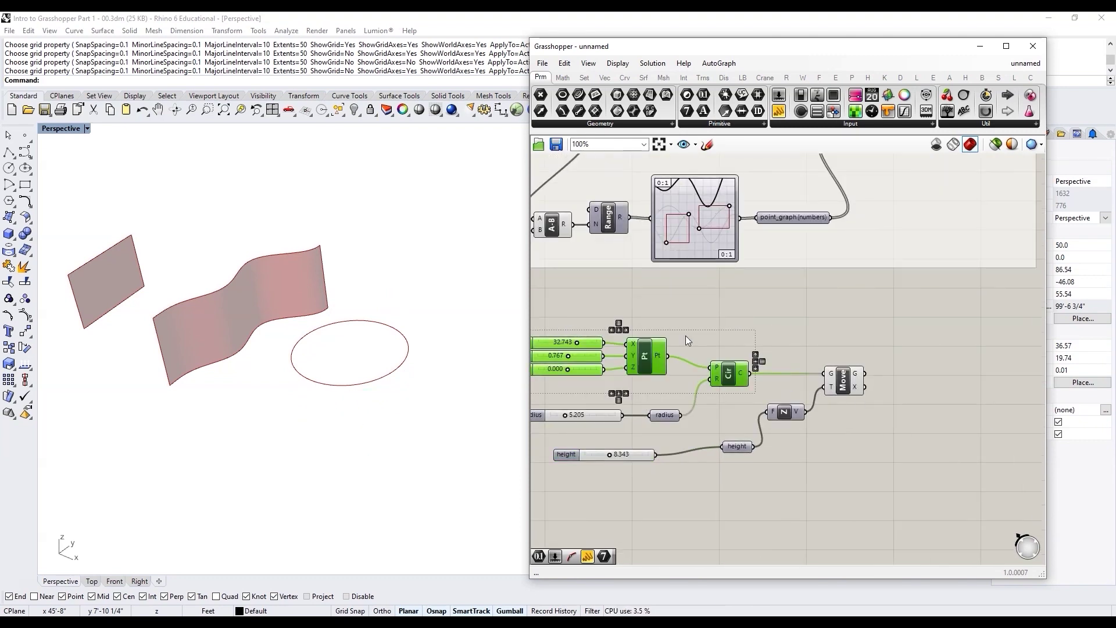
pyautogui.click(769, 355)
# Align the Move component with the Unit Z component and turn off the Move component's preview
pyautogui.moveTo(803, 370); pyautogui.dragTo(779, 362, button='right')
pyautogui.scroll(3, 801, 368)
pyautogui.moveTo(821, 390); pyautogui.dragTo(821, 429)
pyautogui.middleClick(826, 420)
pyautogui.click(861, 388)
# Add a Merge component, connecting the circle to D1 and the moved circle to D2
pyautogui.scroll(-5, 854, 350)
pyautogui.doubleClick(854, 351)
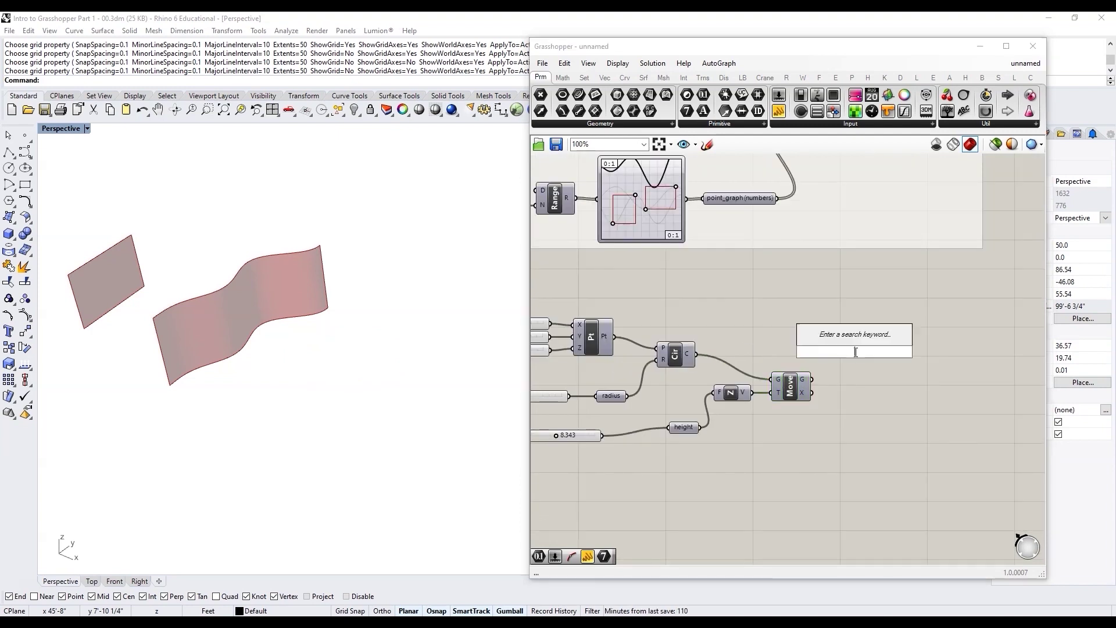
pyautogui.write('mer')
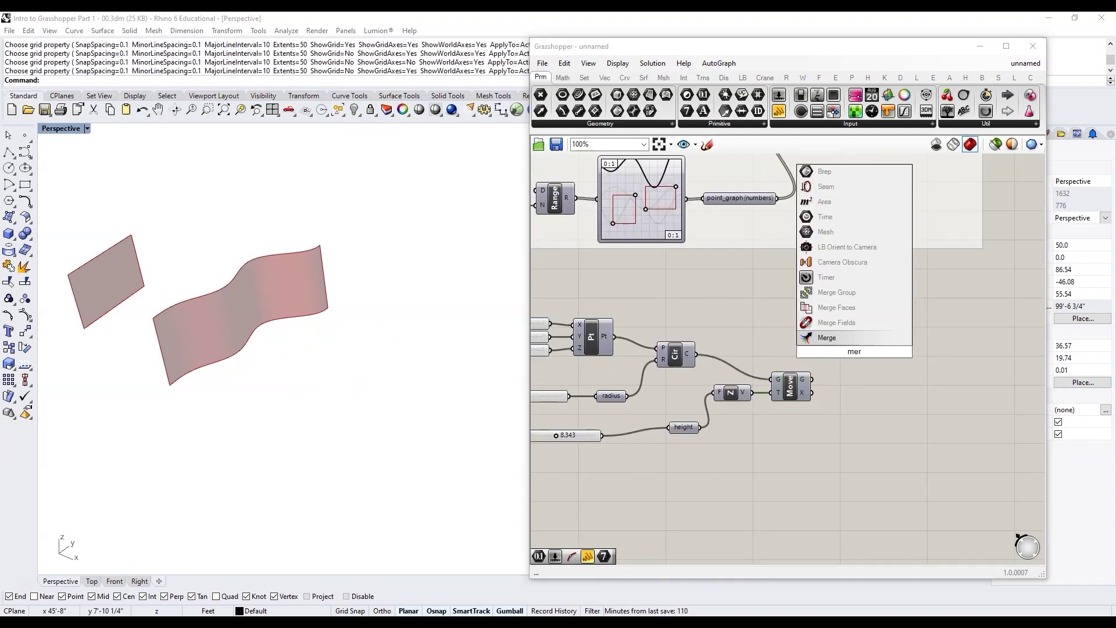
pyautogui.press('Return')
pyautogui.scroll(5, 689, 349)
pyautogui.moveTo(692, 348); pyautogui.dragTo(911, 335)
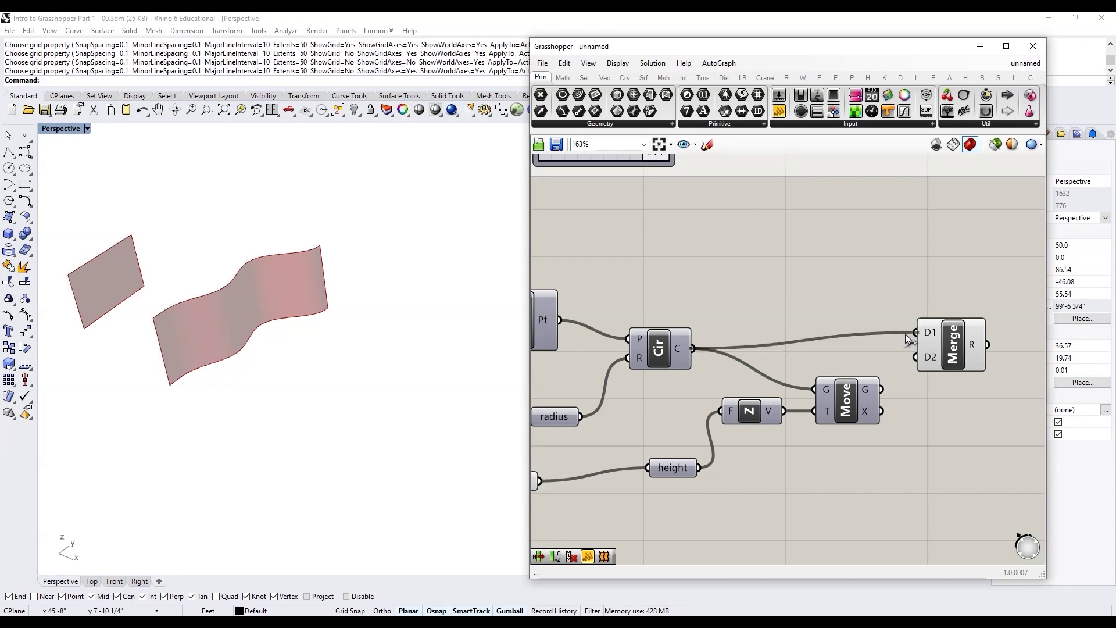
pyautogui.moveTo(883, 389); pyautogui.dragTo(916, 356)
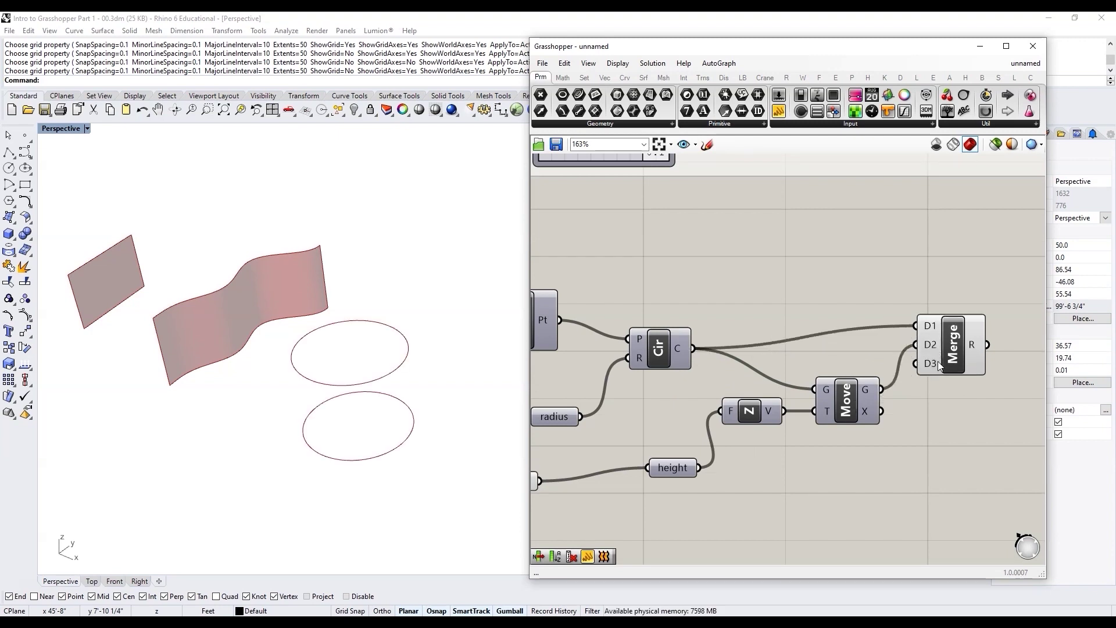
# Remove the unused D3 input from the Merge component and align the component with its incoming wires
pyautogui.scroll(15, 942, 368)
pyautogui.click(938, 355)
pyautogui.scroll(-8, 830, 363)
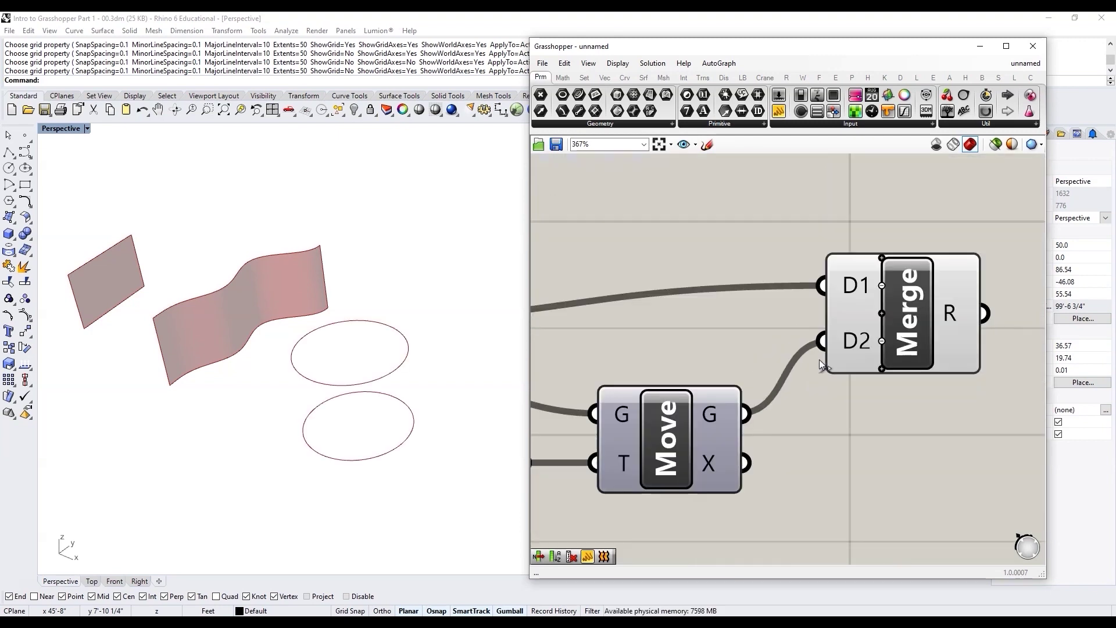
pyautogui.click(893, 350)
pyautogui.scroll(-6, 864, 365)
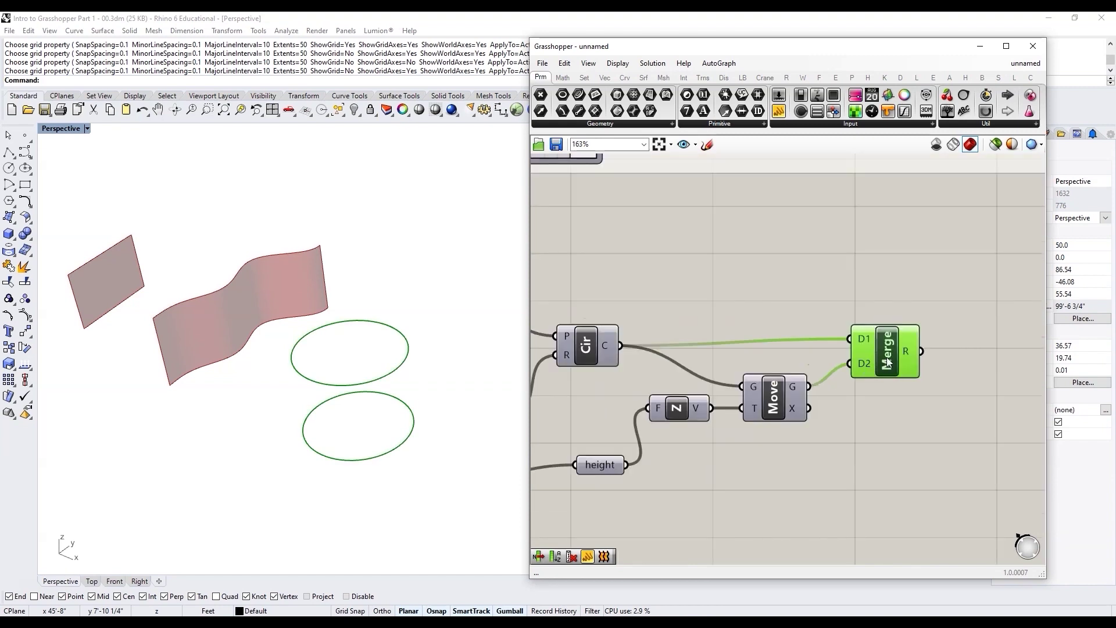
# Add a Loft component beside Merge and connect the merged circles to its C input
pyautogui.scroll(-5, 885, 361)
pyautogui.scroll(5, 853, 374)
pyautogui.doubleClick(901, 368)
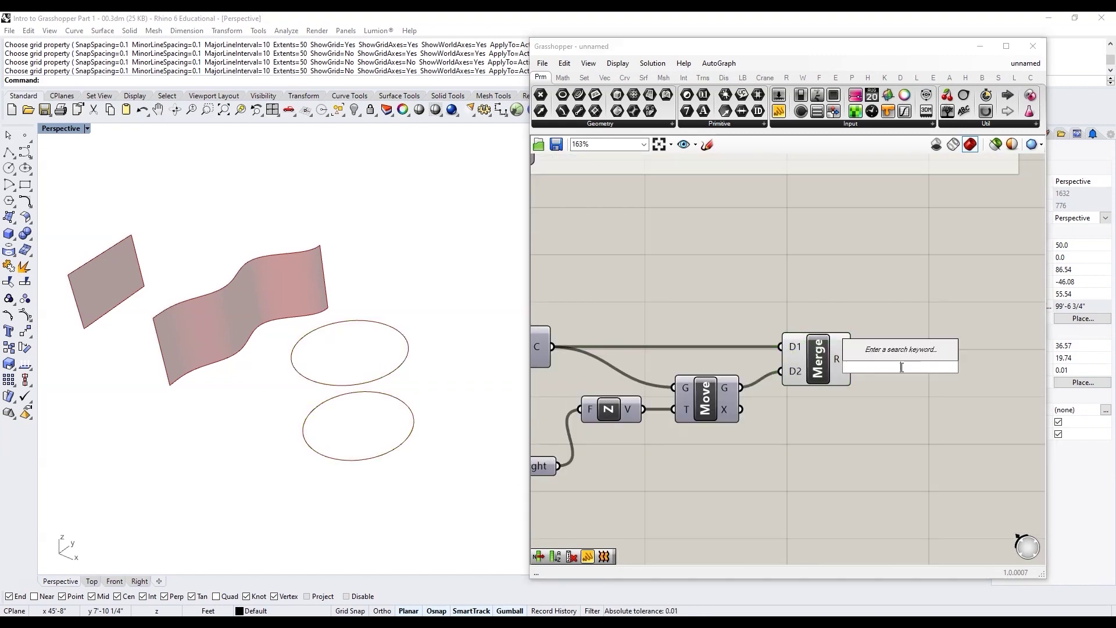
pyautogui.write('loft')
pyautogui.press('Return')
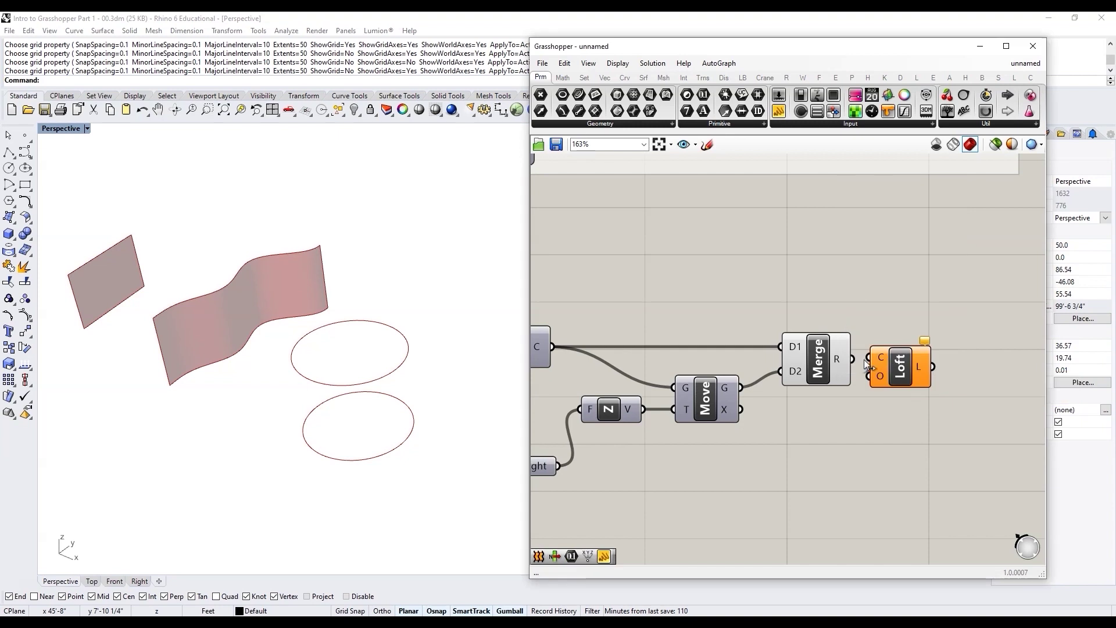
# Turn off the Merge component's preview and select the Loft component
pyautogui.click(821, 372)
pyautogui.middleClick(816, 368)
pyautogui.click(849, 332)
pyautogui.click(904, 365)
pyautogui.scroll(-4, 873, 358)
pyautogui.scroll(-4, 799, 410)
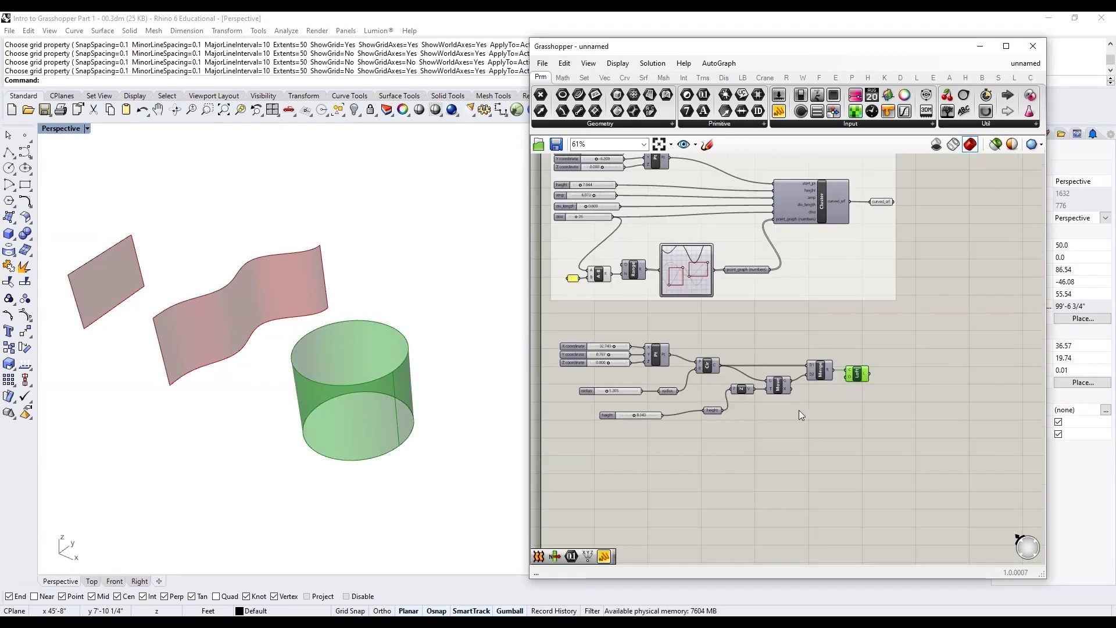
# Add a Surface parameter after the Loft component and connect the loft output to it
pyautogui.scroll(3, 844, 389)
pyautogui.doubleClick(839, 390)
pyautogui.write('sur')
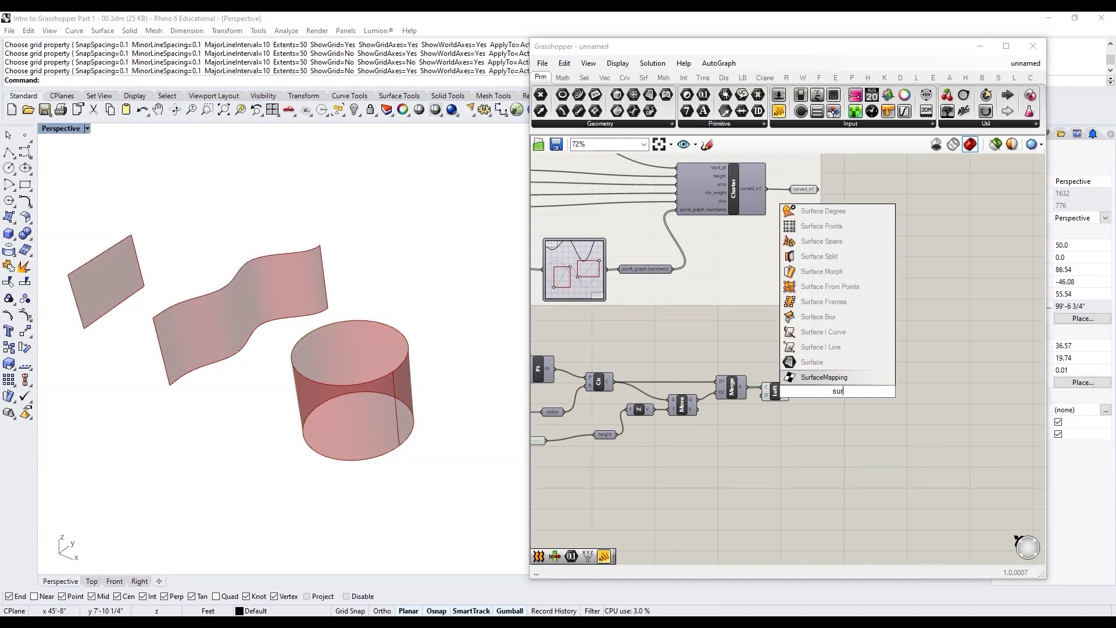
pyautogui.click(814, 362)
pyautogui.scroll(3, 806, 382)
pyautogui.moveTo(771, 399); pyautogui.dragTo(838, 399)
pyautogui.click(864, 400)
# Turn off the Loft component's preview
pyautogui.click(742, 404)
pyautogui.middleClick(742, 395)
pyautogui.click(715, 372)
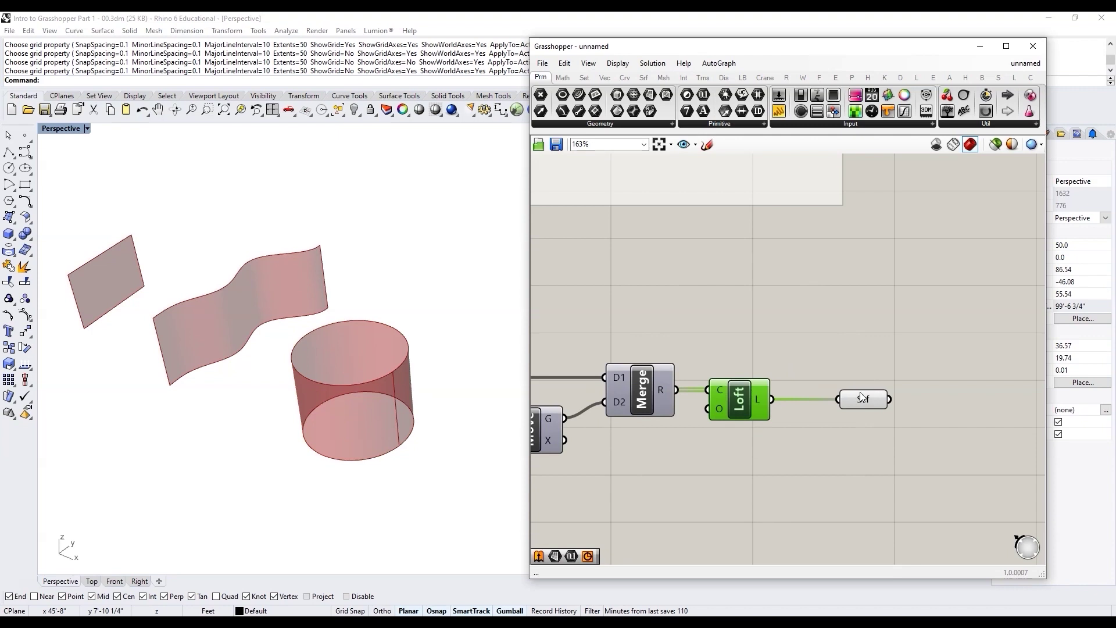
# Rename the Surface parameter circle_srf
pyautogui.rightClick(862, 397)
pyautogui.moveTo(897, 374); pyautogui.dragTo(842, 376)
pyautogui.write('circle_')
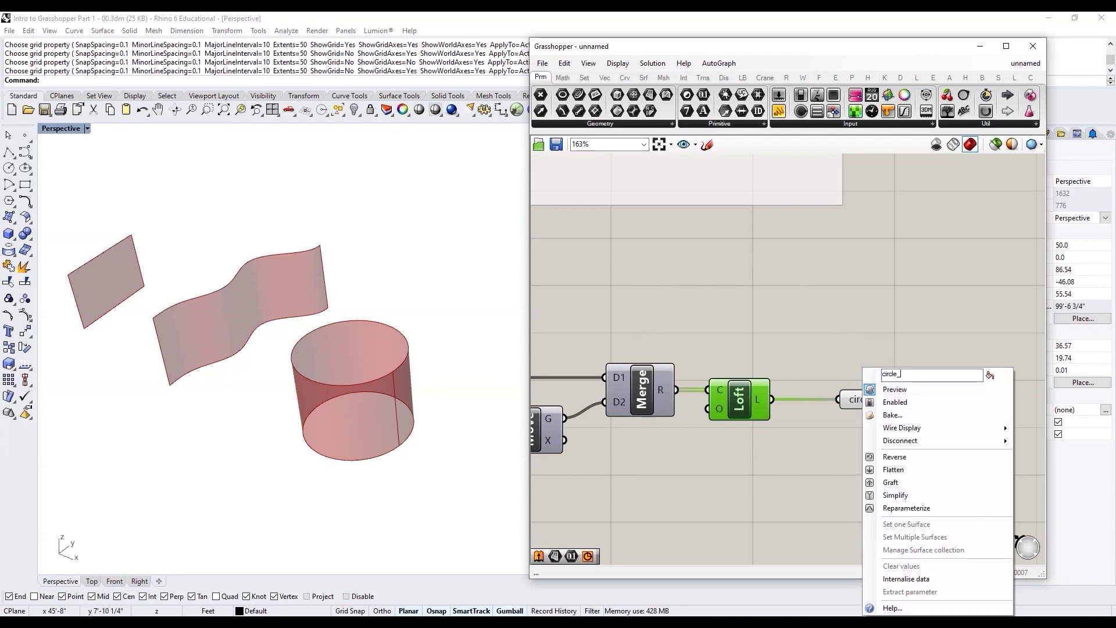
pyautogui.write('srf')
# Duplicate the circle_srf parameter, connect the original to the copy, and turn off the original's preview
pyautogui.moveTo(859, 402); pyautogui.dragTo(983, 403)
pyautogui.moveTo(891, 399); pyautogui.dragTo(1002, 398)
pyautogui.click(869, 398)
pyautogui.middleClick(868, 396)
pyautogui.click(846, 374)
pyautogui.click(930, 349)
pyautogui.click(867, 396)
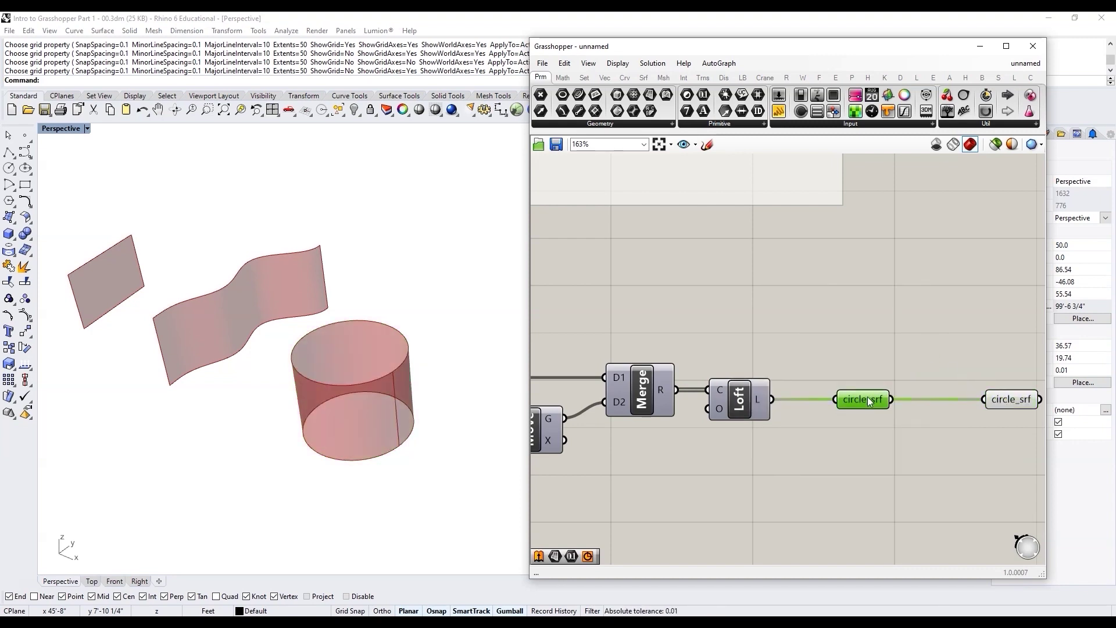
# Move the height slider directly below the radius slider and shift the point components away from the circle to make room
pyautogui.scroll(-5, 918, 340)
pyautogui.click(681, 371)
pyautogui.moveTo(680, 368); pyautogui.dragTo(669, 322)
pyautogui.scroll(4, 661, 357)
pyautogui.moveTo(668, 326); pyautogui.dragTo(624, 314)
pyautogui.moveTo(834, 280); pyautogui.dragTo(744, 224)
pyautogui.moveTo(818, 240); pyautogui.dragTo(709, 243)
pyautogui.click(793, 278)
# Add a Point parameter between the Construct Point and Circle components and name it start_pt
pyautogui.scroll(-3, 785, 280)
pyautogui.scroll(4, 814, 268)
pyautogui.doubleClick(791, 232)
pyautogui.write('point')
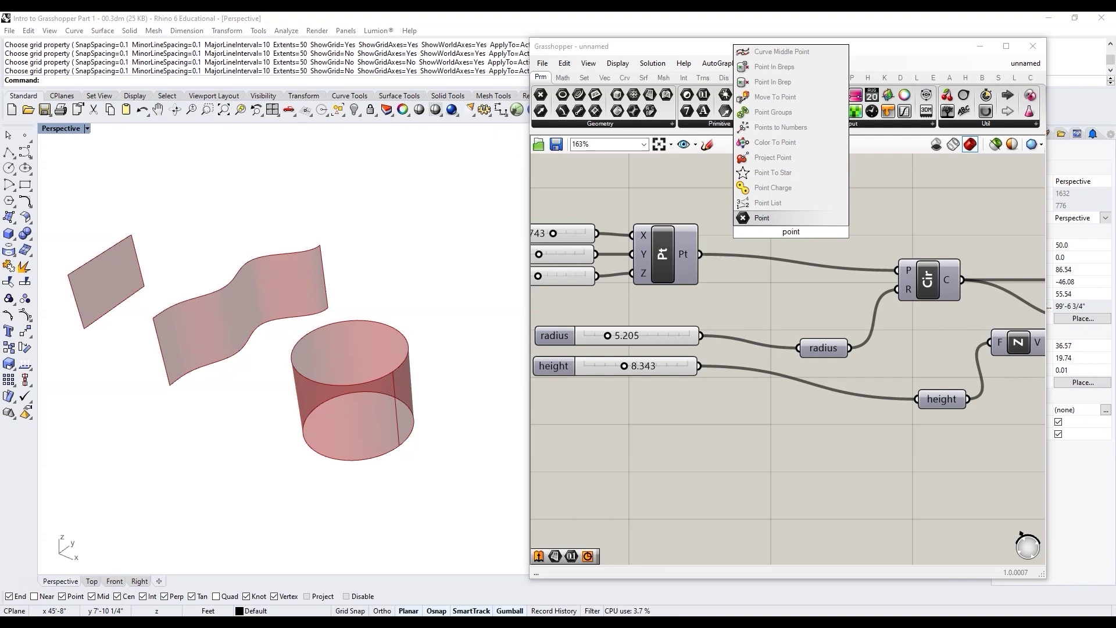
pyautogui.click(781, 217)
pyautogui.rightClick(792, 231)
pyautogui.write('start_pt')
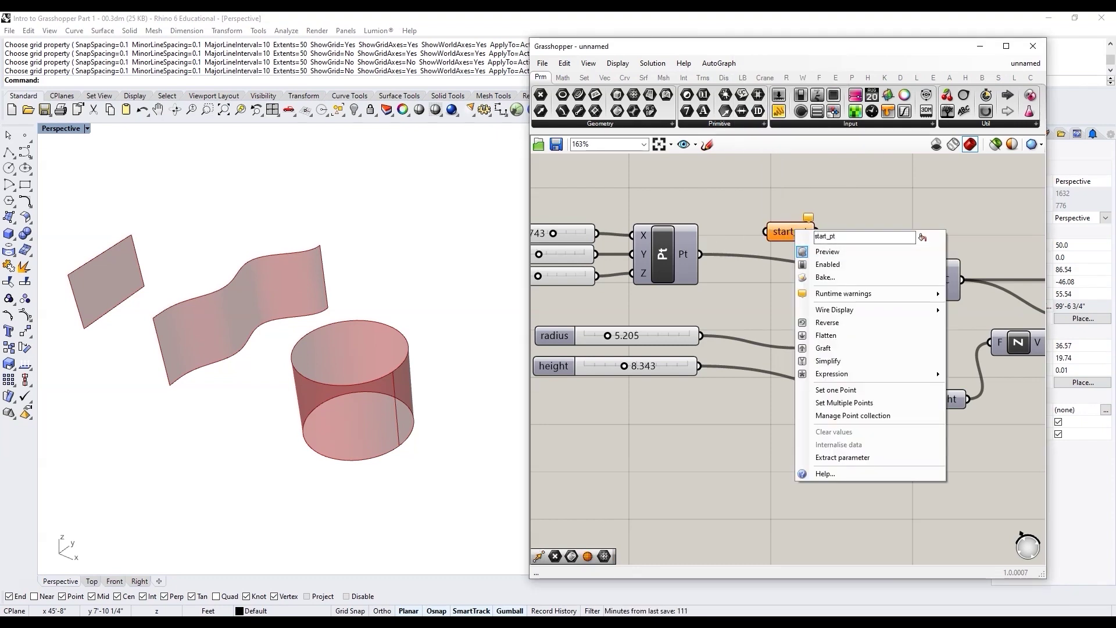
pyautogui.press('Return')
# Connect the constructed point through start_pt to the circle's P input, and turn off the start_pt preview
pyautogui.moveTo(758, 236); pyautogui.dragTo(702, 254)
pyautogui.moveTo(817, 231); pyautogui.dragTo(896, 270)
pyautogui.moveTo(792, 232); pyautogui.dragTo(802, 254)
pyautogui.hotkey('ctrl', 'q')
pyautogui.click(843, 215)
# Combine everything from the start_pt, radius and height parameters through the first circle_srf parameter into a cluster
pyautogui.scroll(-3, 788, 211)
pyautogui.moveTo(878, 324); pyautogui.dragTo(801, 310)
pyautogui.scroll(-5, 746, 292)
pyautogui.scroll(3, 889, 293)
pyautogui.moveTo(947, 315); pyautogui.dragTo(625, 227)
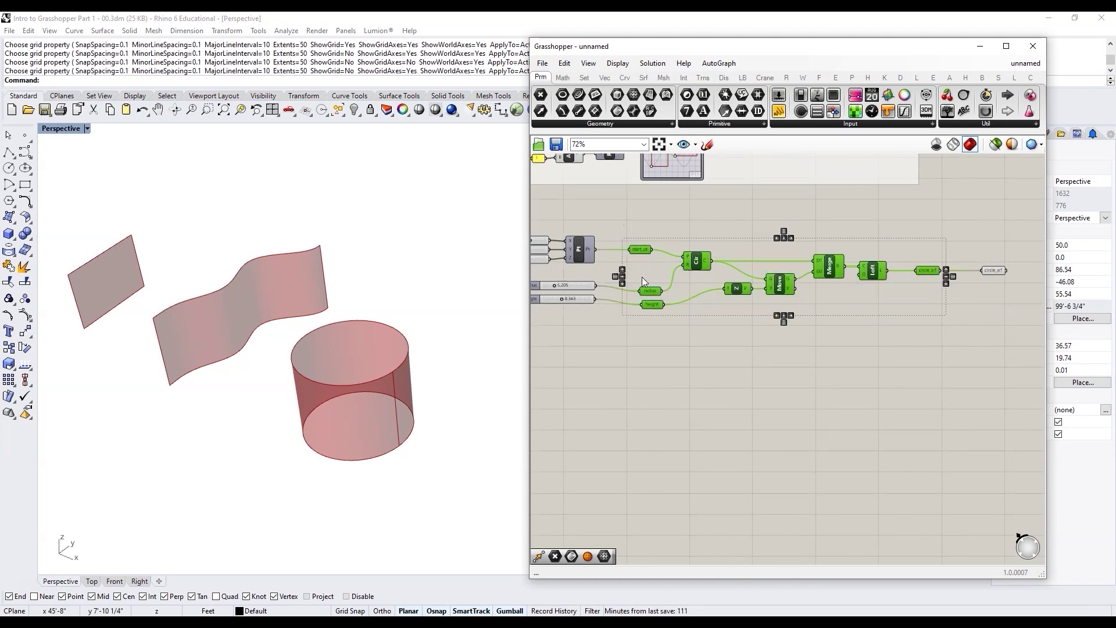
pyautogui.middleClick(807, 288)
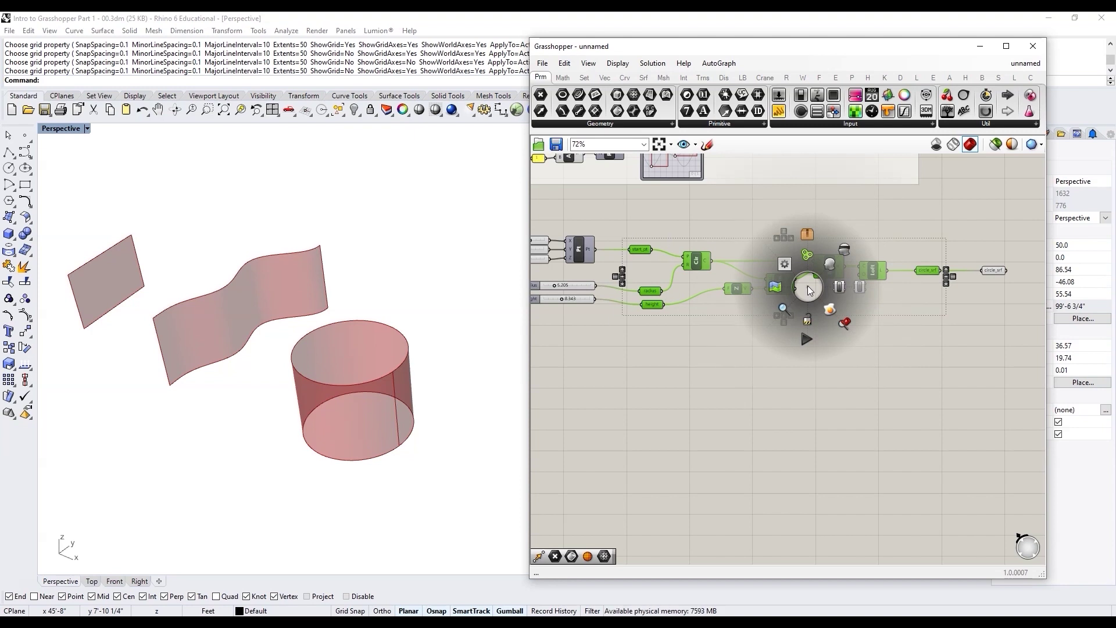
pyautogui.click(807, 234)
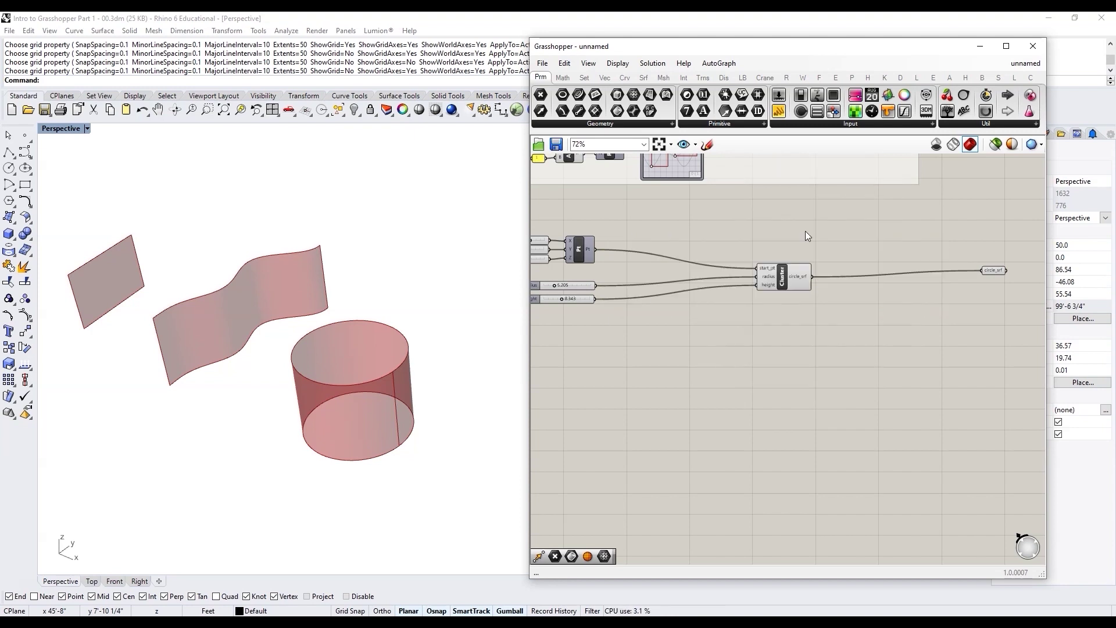
# Rename the new cluster make circle surface
pyautogui.scroll(5, 773, 273)
pyautogui.rightClick(792, 269)
pyautogui.write('circle')
pyautogui.press('BackSpace')
pyautogui.press('BackSpace')
pyautogui.press('BackSpace')
pyautogui.press('BackSpace')
pyautogui.press('BackSpace')
pyautogui.press('BackSpace')
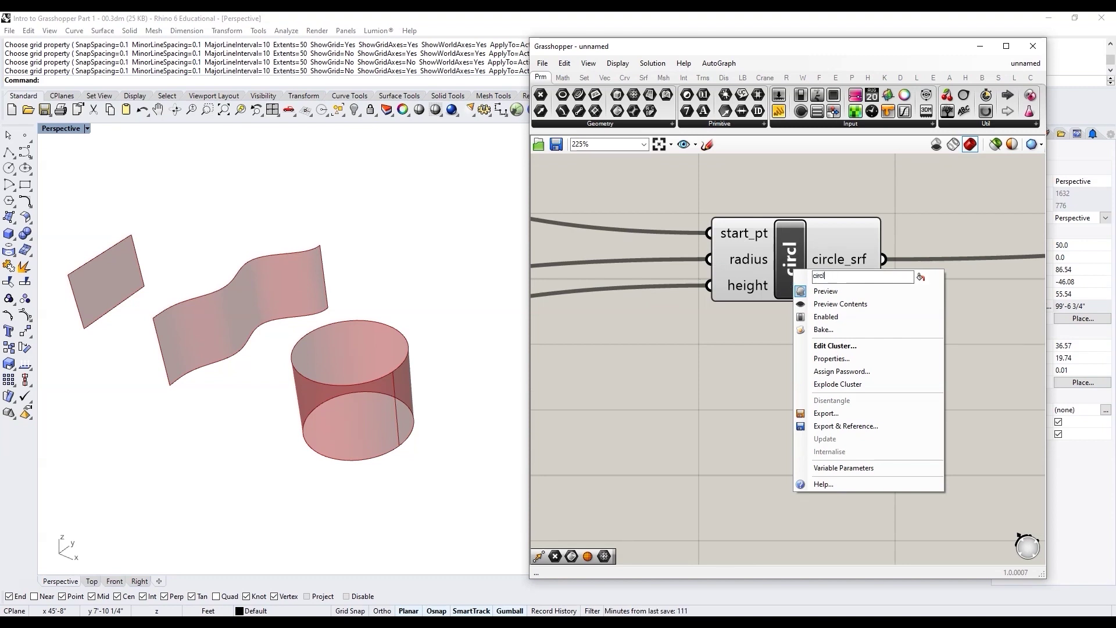
pyautogui.write('make sur')
pyautogui.press('BackSpace')
pyautogui.press('BackSpace')
pyautogui.press('BackSpace')
pyautogui.write('circle surf')
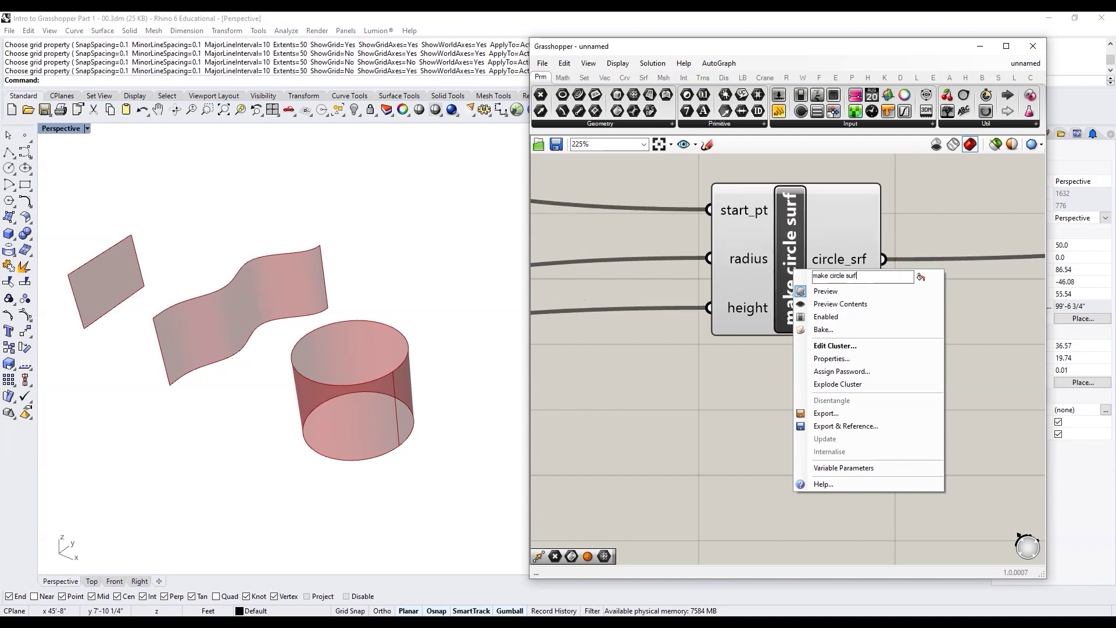
pyautogui.write('ace')
pyautogui.press('Return')
# Bring the output circle_srf parameter closer to the cluster and shift the whole circle definition beneath the existing group
pyautogui.scroll(-5, 748, 340)
pyautogui.moveTo(1028, 285); pyautogui.dragTo(782, 285)
pyautogui.click(798, 313)
pyautogui.scroll(-3, 808, 317)
pyautogui.scroll(3, 693, 304)
pyautogui.moveTo(913, 360); pyautogui.dragTo(569, 247)
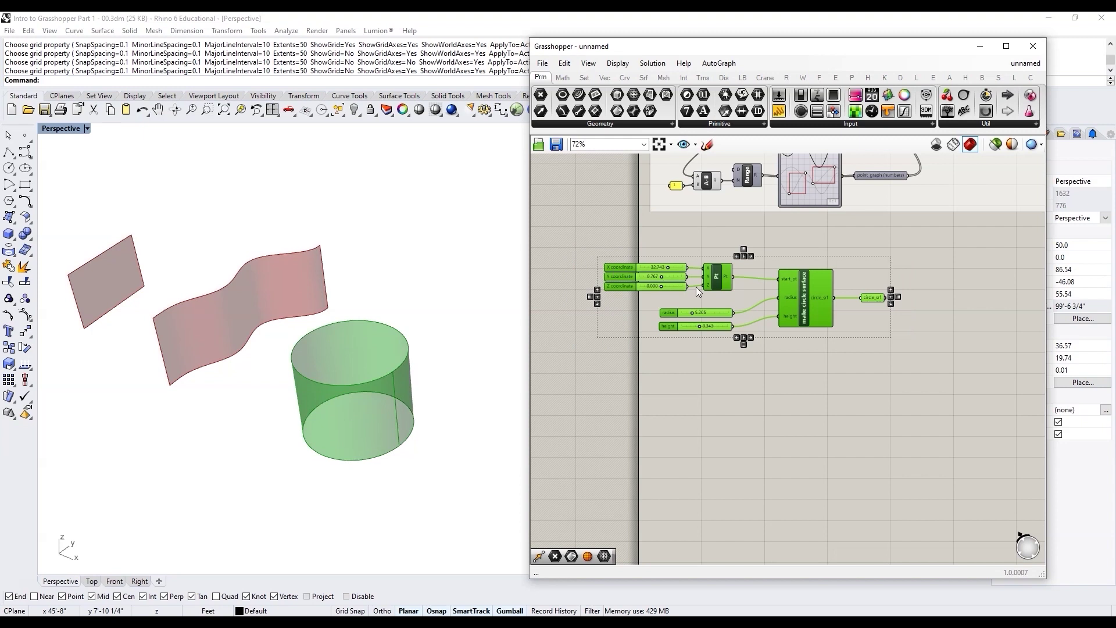
pyautogui.moveTo(810, 298); pyautogui.dragTo(866, 296)
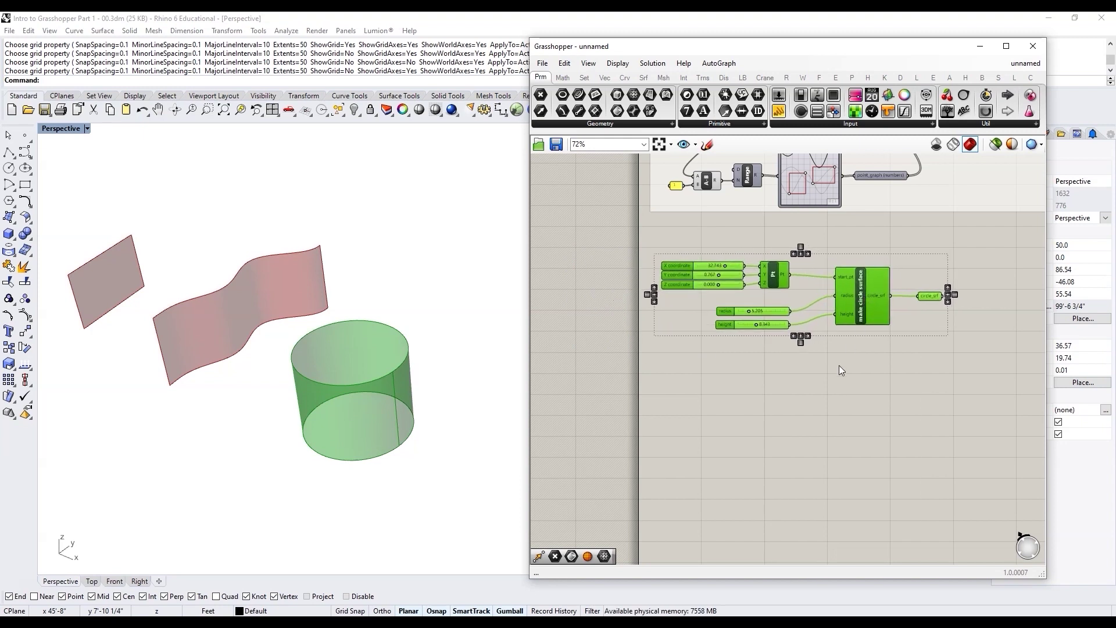
# Group the circle surface components and give the group a near-white colour
pyautogui.hotkey('ctrl', 'g')
pyautogui.rightClick(913, 326)
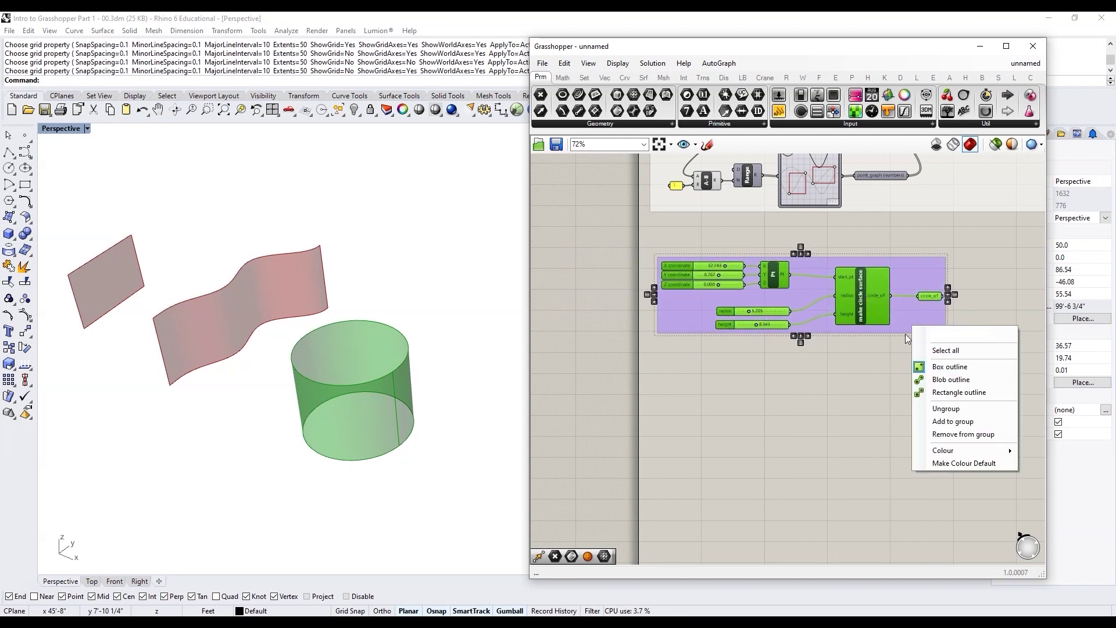
pyautogui.moveTo(950, 457)
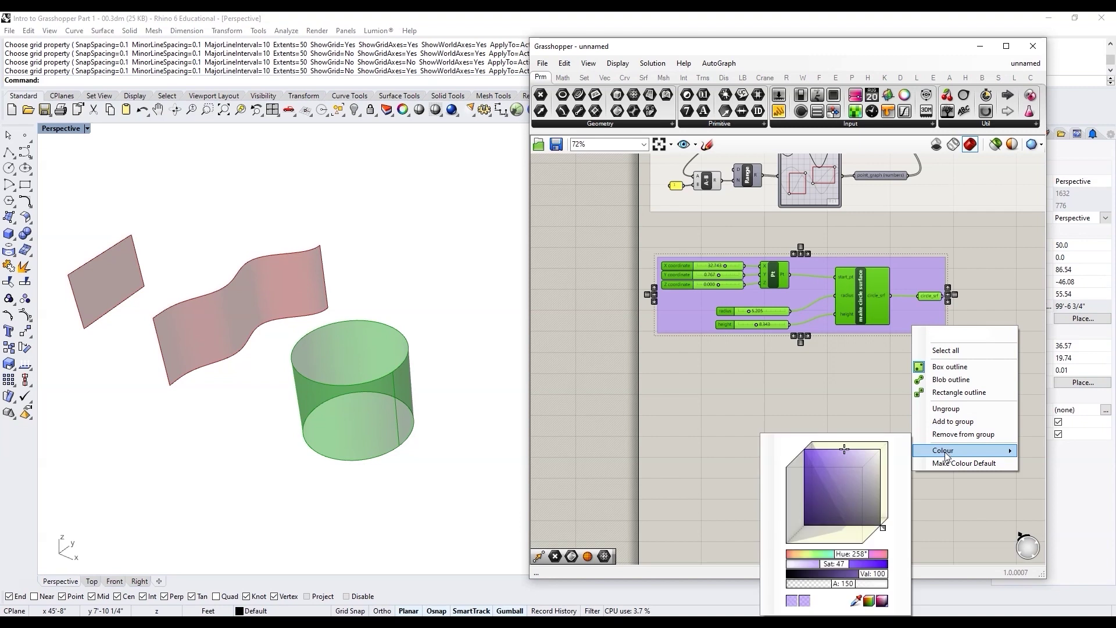
pyautogui.click(855, 457)
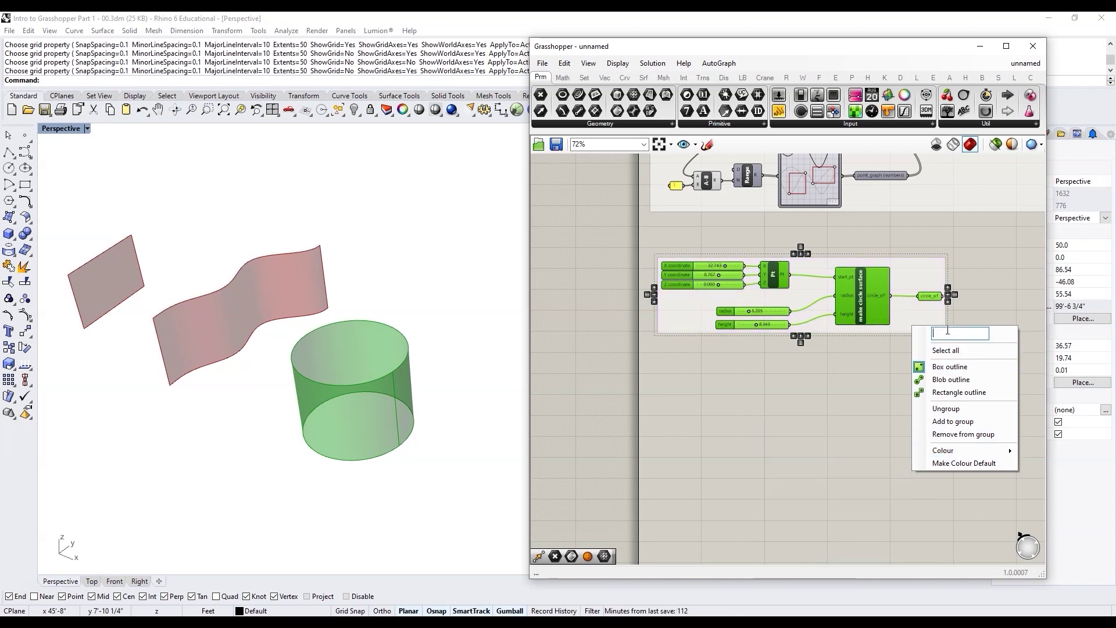
# Name the new group make circle surface
pyautogui.write('make circel')
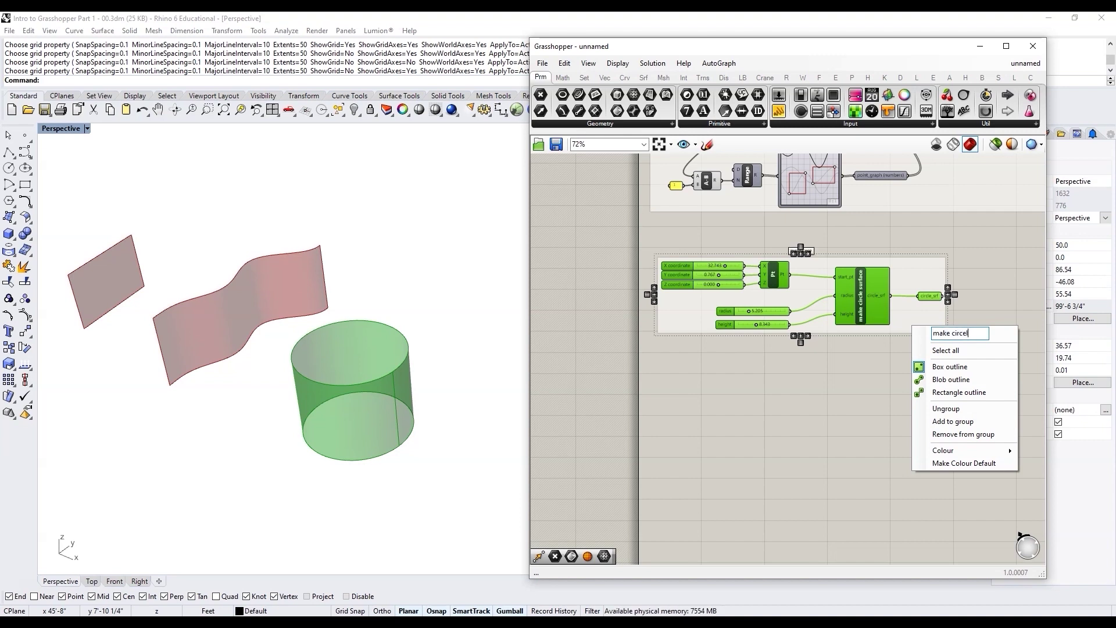
pyautogui.write('surface')
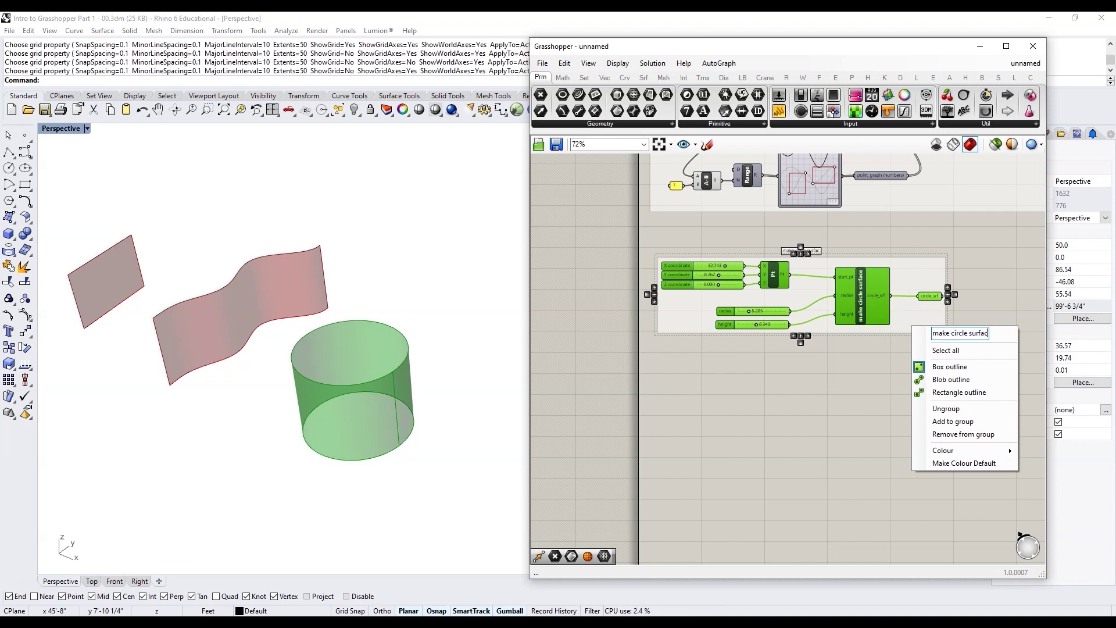
pyautogui.click(845, 383)
# Move the make circle surface group up closer to the group above it
pyautogui.scroll(-1, 846, 360)
pyautogui.scroll(1, 810, 274)
pyautogui.click(815, 277)
pyautogui.moveTo(815, 277); pyautogui.dragTo(809, 254)
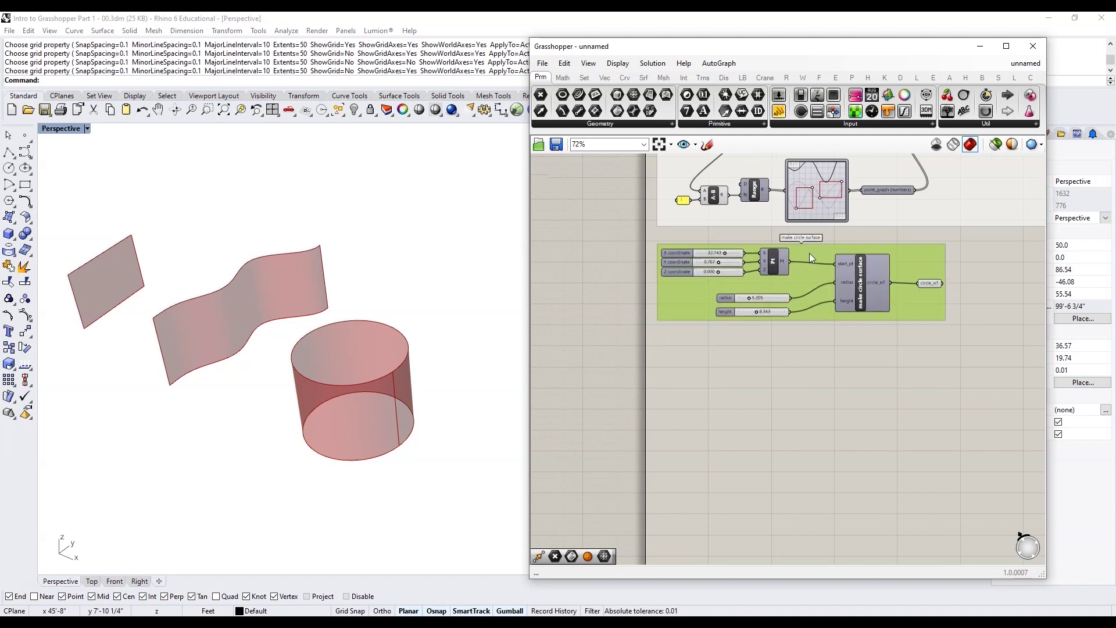
pyautogui.click(814, 333)
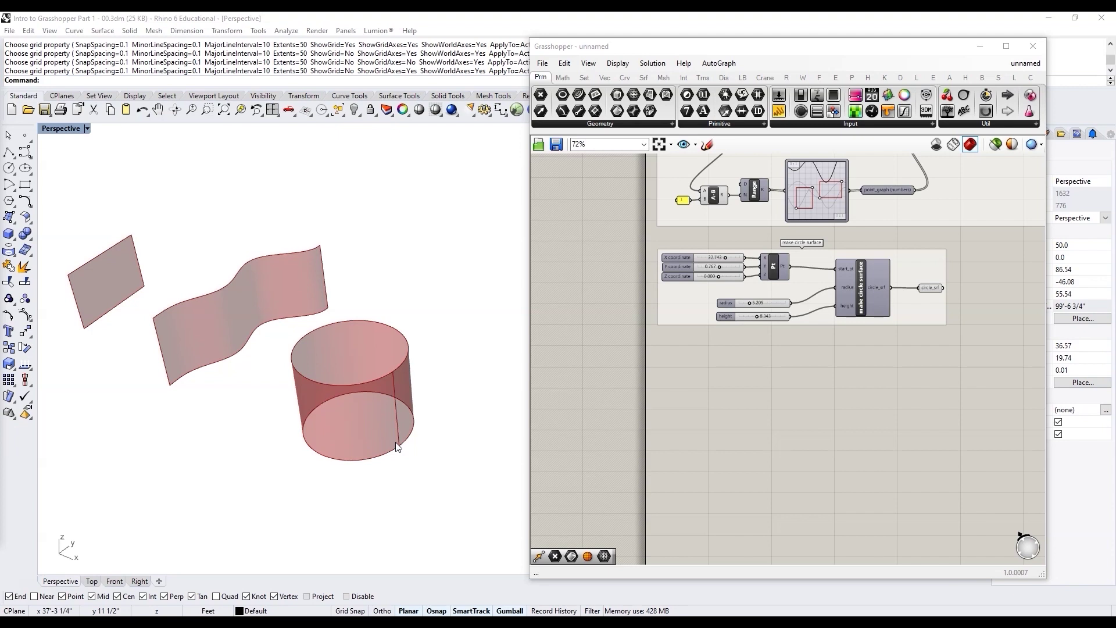
pyautogui.scroll(-3, 325, 413)
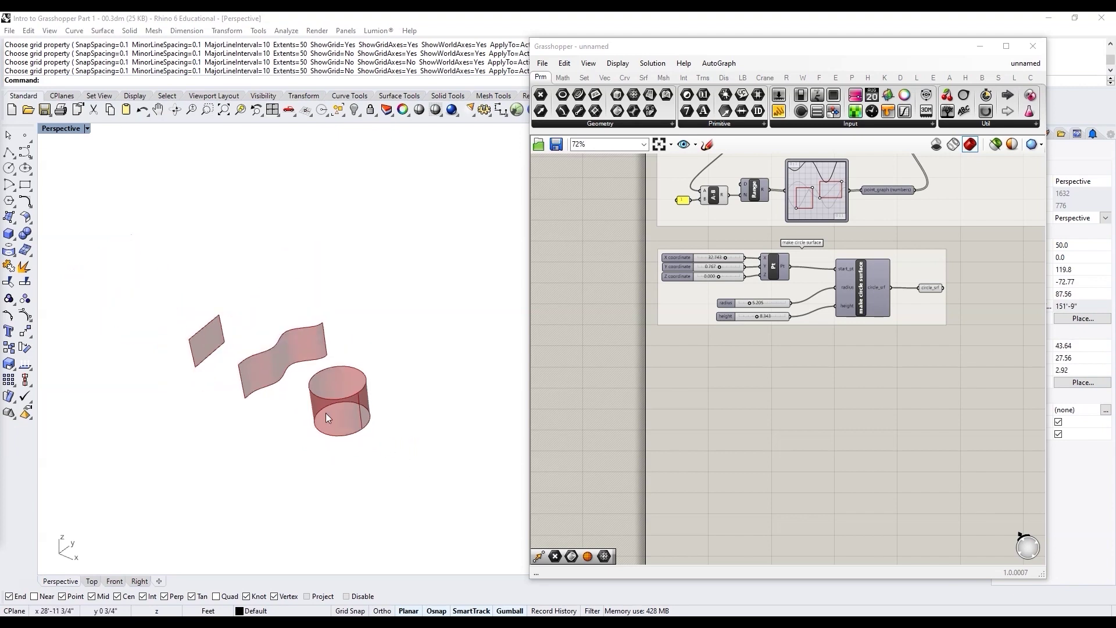
pyautogui.scroll(4, 349, 445)
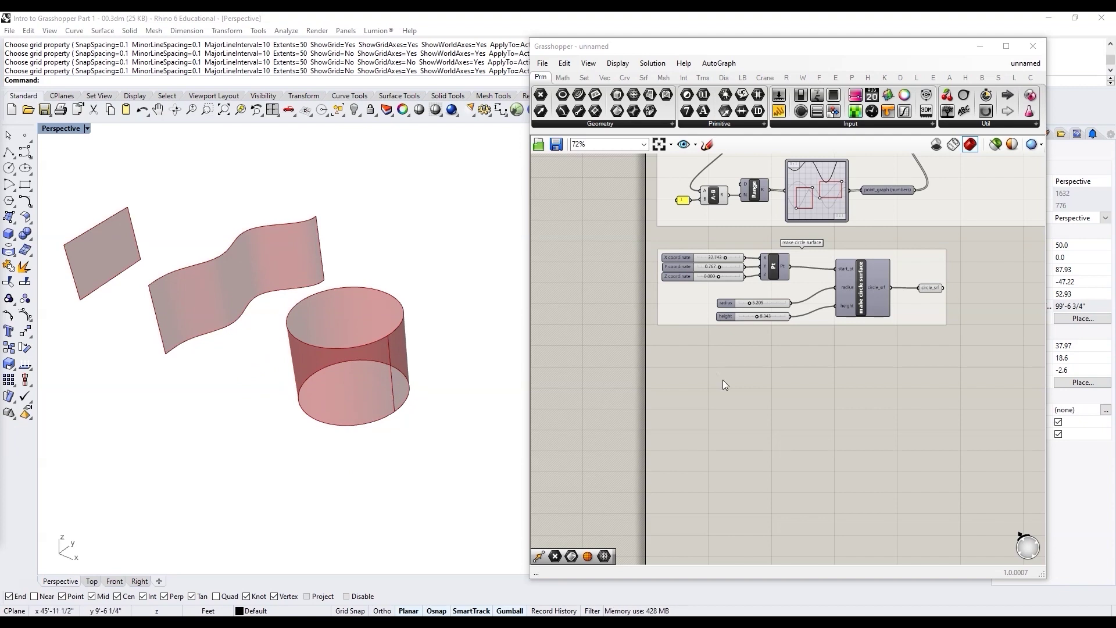
pyautogui.scroll(-2, 730, 366)
pyautogui.scroll(3, 732, 368)
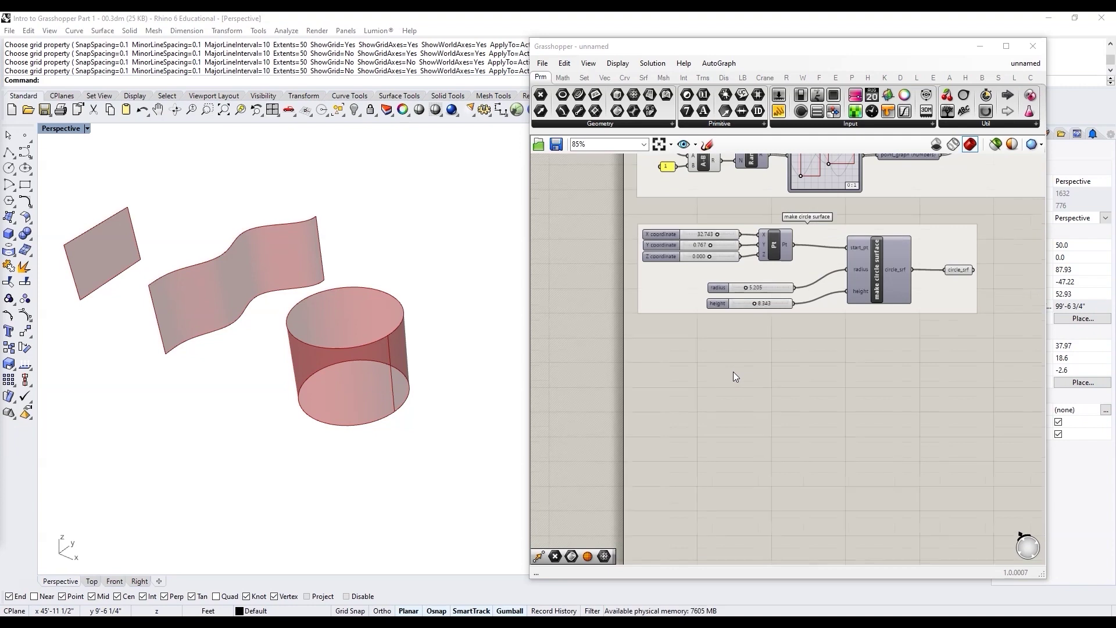
# Duplicate the circle definition's point component with its three coordinate sliders below the make circle surface group and turn on its preview
pyautogui.scroll(2, 805, 309)
pyautogui.click(768, 238)
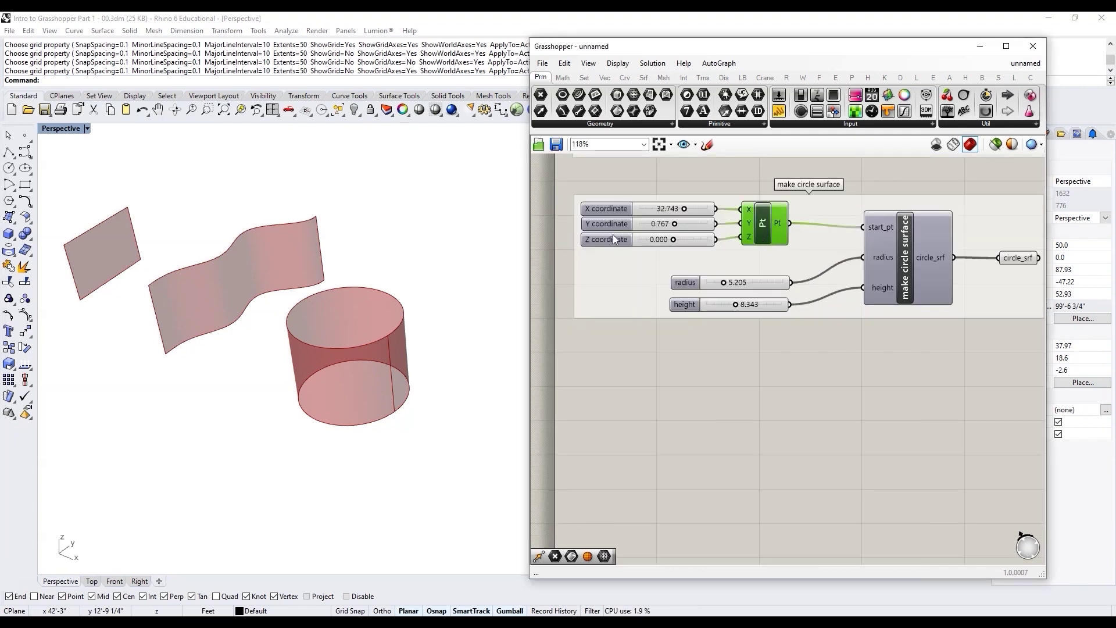
pyautogui.keyDown('shift'); pyautogui.click(612, 237); pyautogui.keyUp('shift')
pyautogui.keyDown('shift'); pyautogui.click(612, 224); pyautogui.keyUp('shift')
pyautogui.keyDown('shift'); pyautogui.click(612, 209); pyautogui.keyUp('shift')
pyautogui.keyDown('alt'); pyautogui.moveTo(759, 226); pyautogui.dragTo(762, 394); pyautogui.keyUp('alt')
pyautogui.click(763, 410)
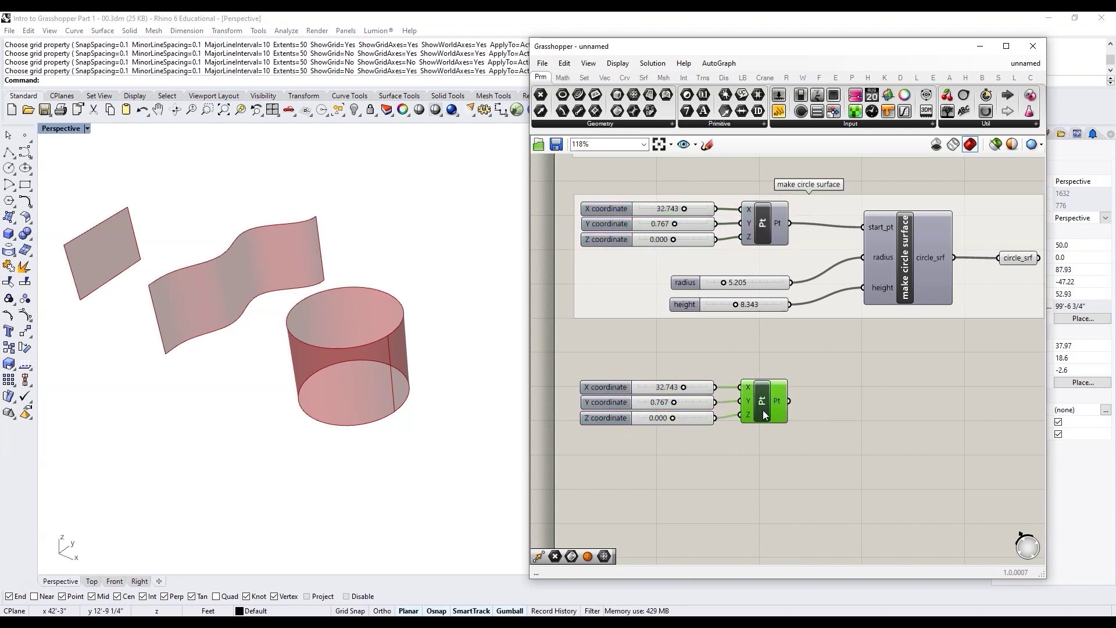
pyautogui.middleClick(762, 410)
pyautogui.click(802, 376)
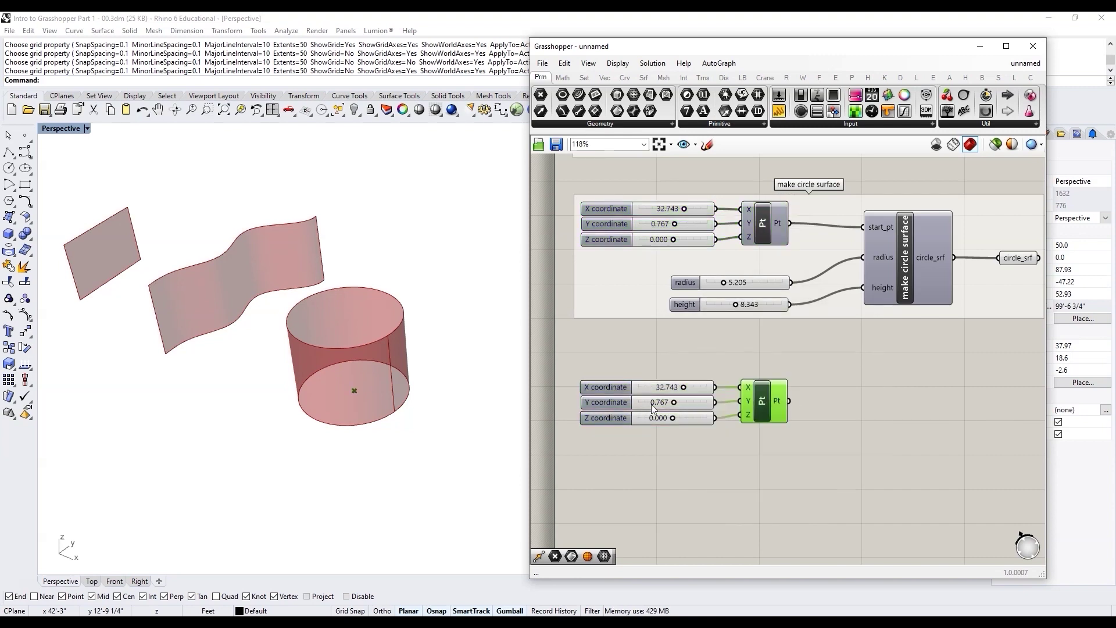
# Set the copied point's X coordinate to 53.143 so it sits clear of the cylinder
pyautogui.moveTo(684, 388); pyautogui.dragTo(701, 387)
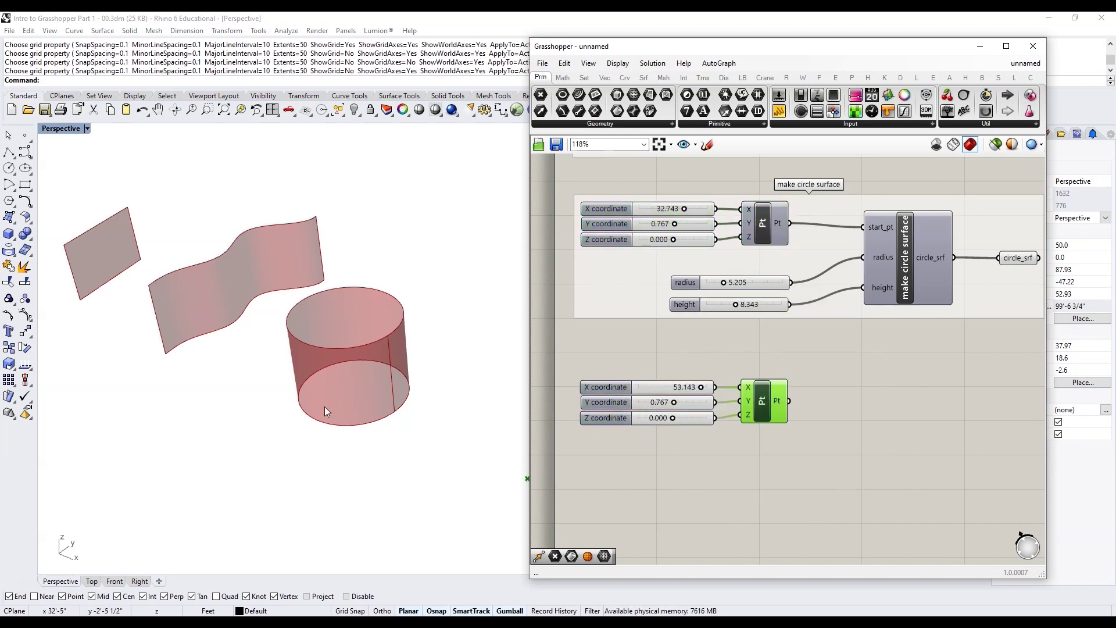
pyautogui.scroll(-2, 396, 433)
pyautogui.click(669, 448)
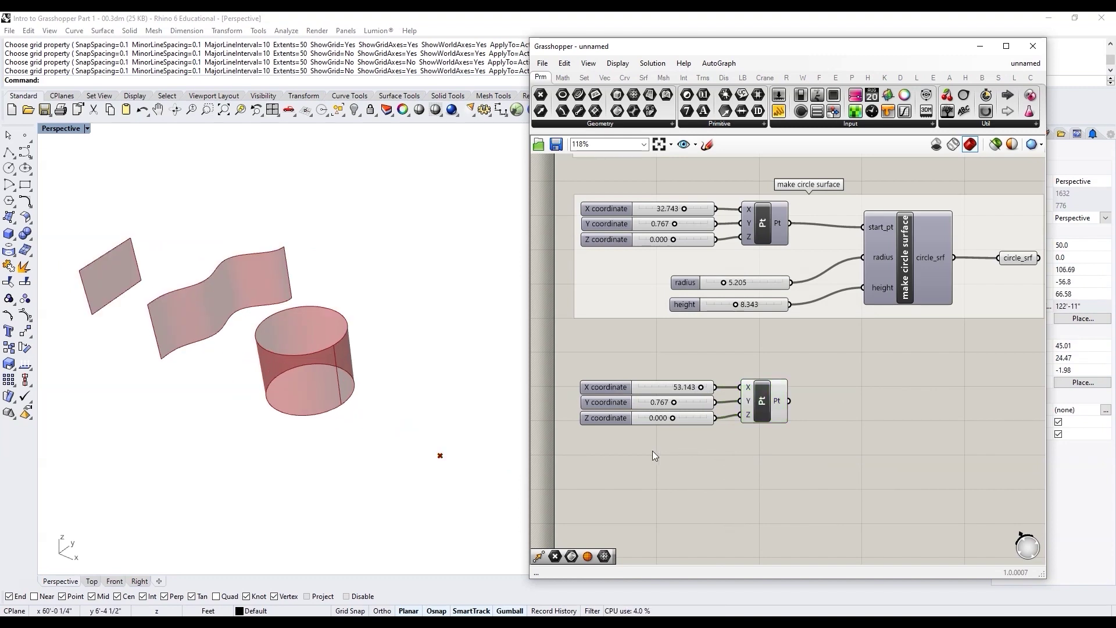
pyautogui.scroll(-3, 378, 456)
pyautogui.scroll(4, 319, 418)
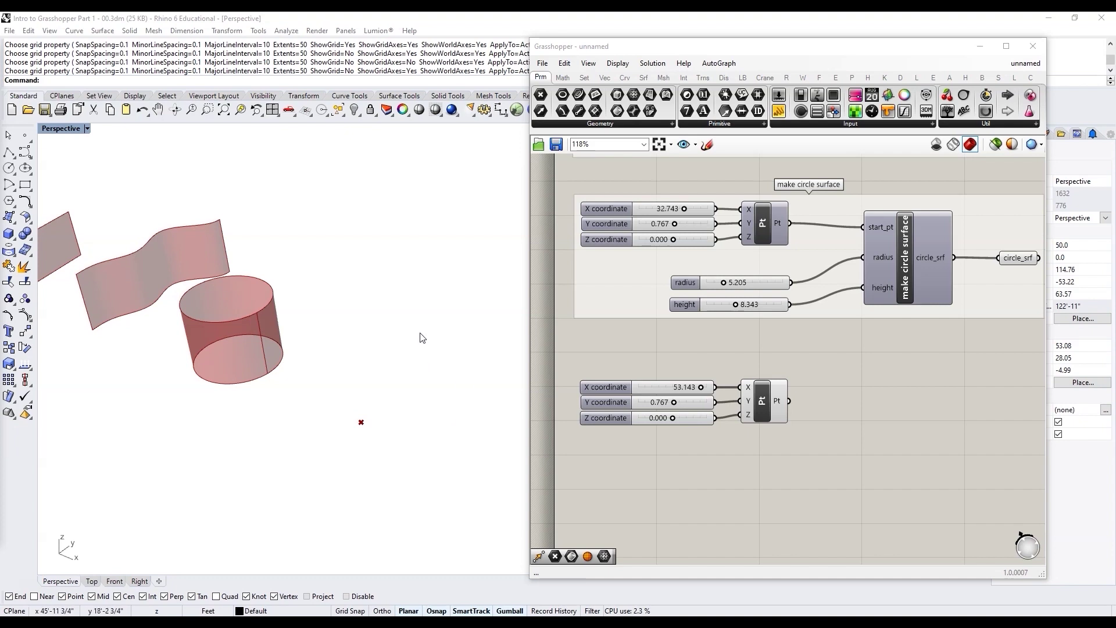
# Open the create flat surface cluster, examine how its start point, Move and Line components are wired, and return to the main definition
pyautogui.scroll(-5, 733, 417)
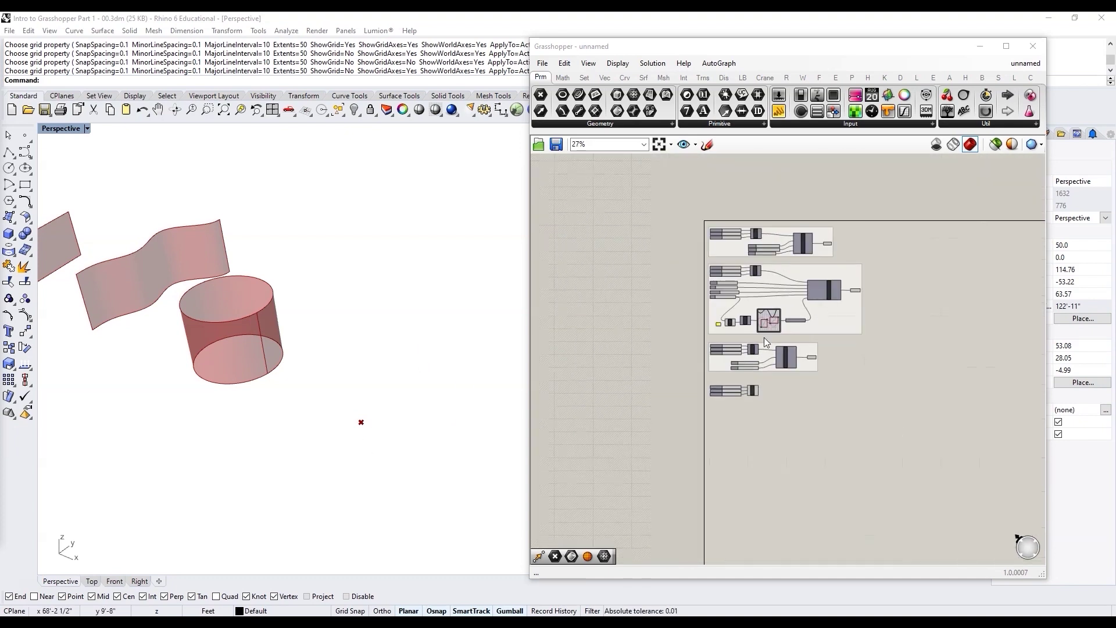
pyautogui.scroll(3, 737, 243)
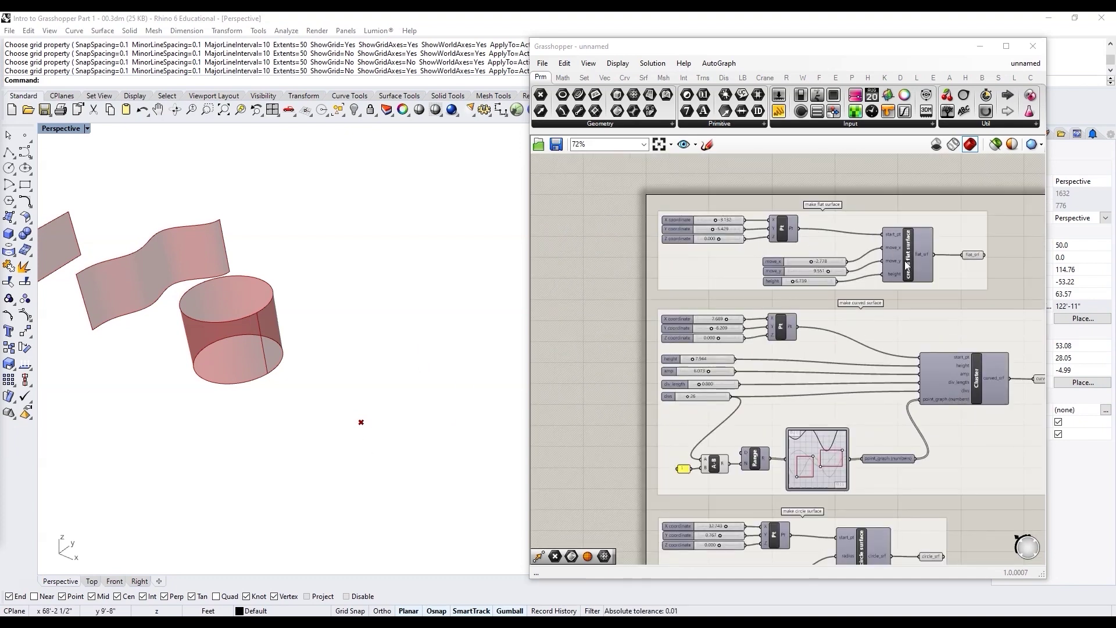
pyautogui.scroll(2, 912, 258)
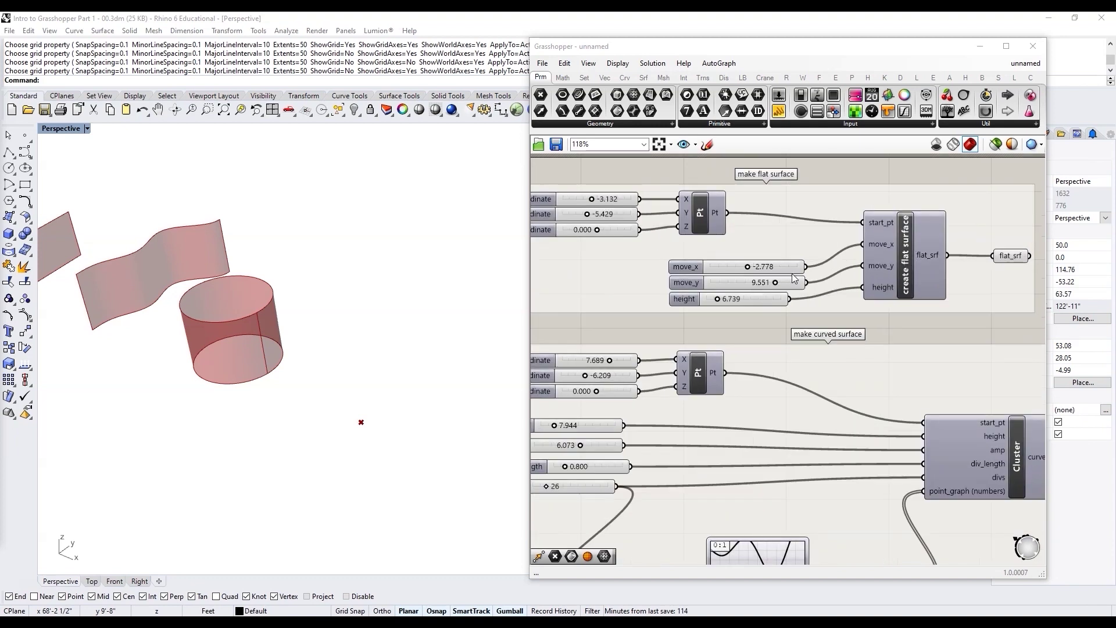
pyautogui.click(909, 259)
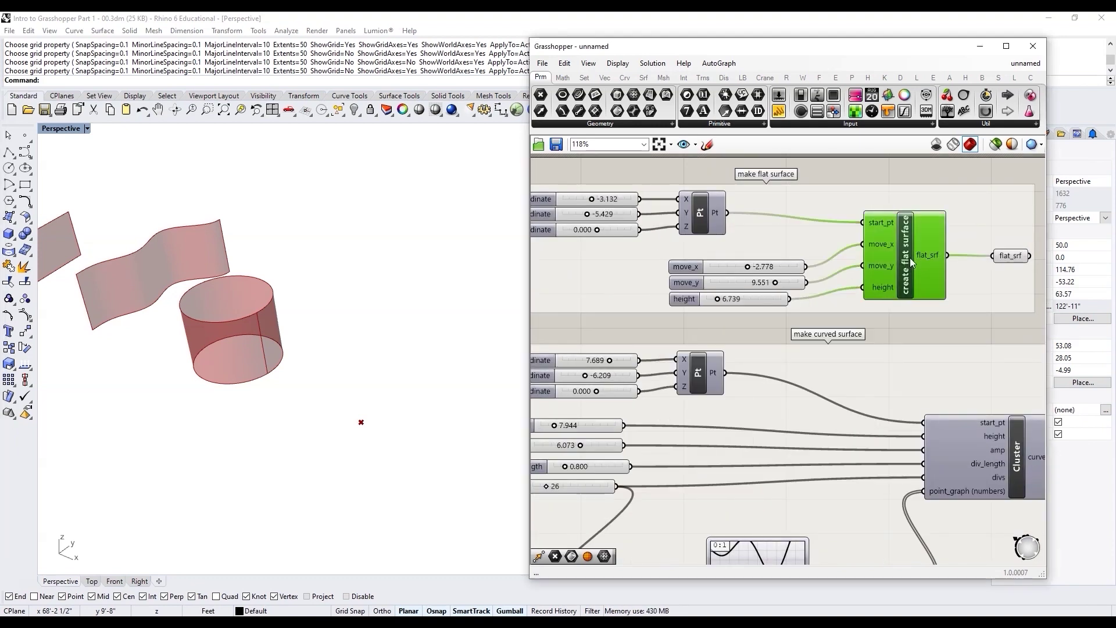
pyautogui.doubleClick(909, 257)
pyautogui.scroll(3, 783, 298)
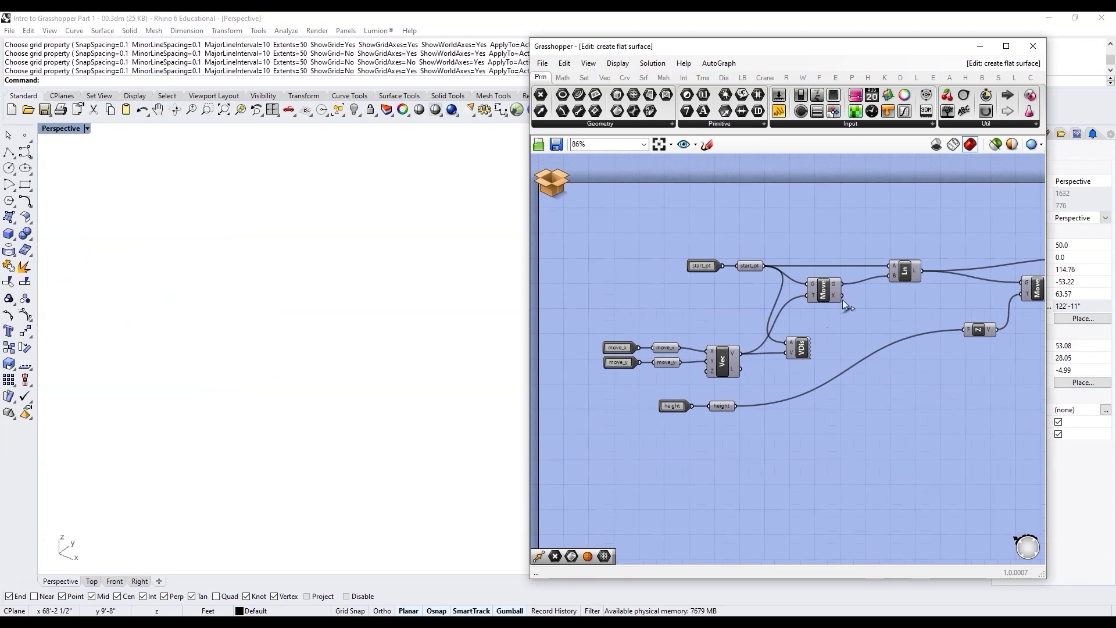
pyautogui.scroll(2, 842, 299)
pyautogui.scroll(-2, 628, 332)
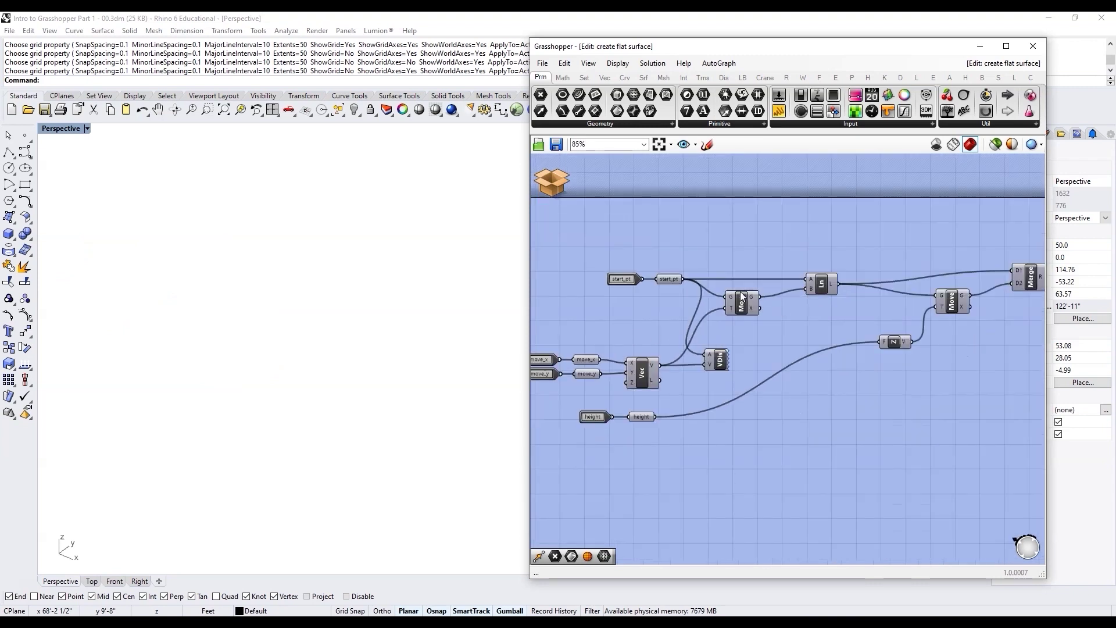
pyautogui.scroll(3, 742, 297)
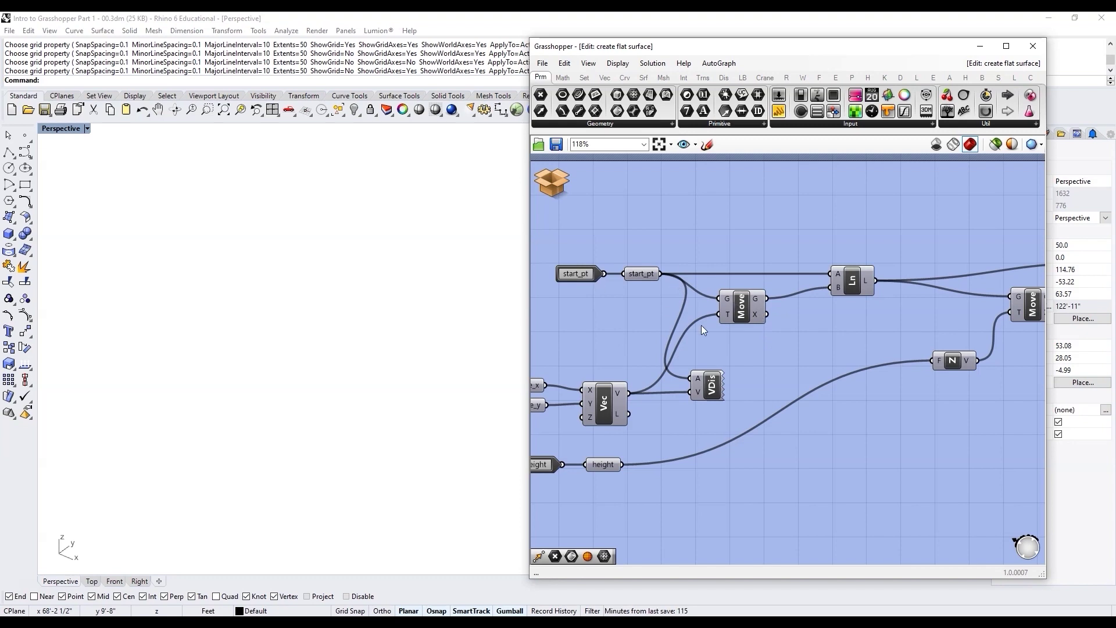
pyautogui.click(642, 274)
pyautogui.click(737, 306)
pyautogui.click(857, 281)
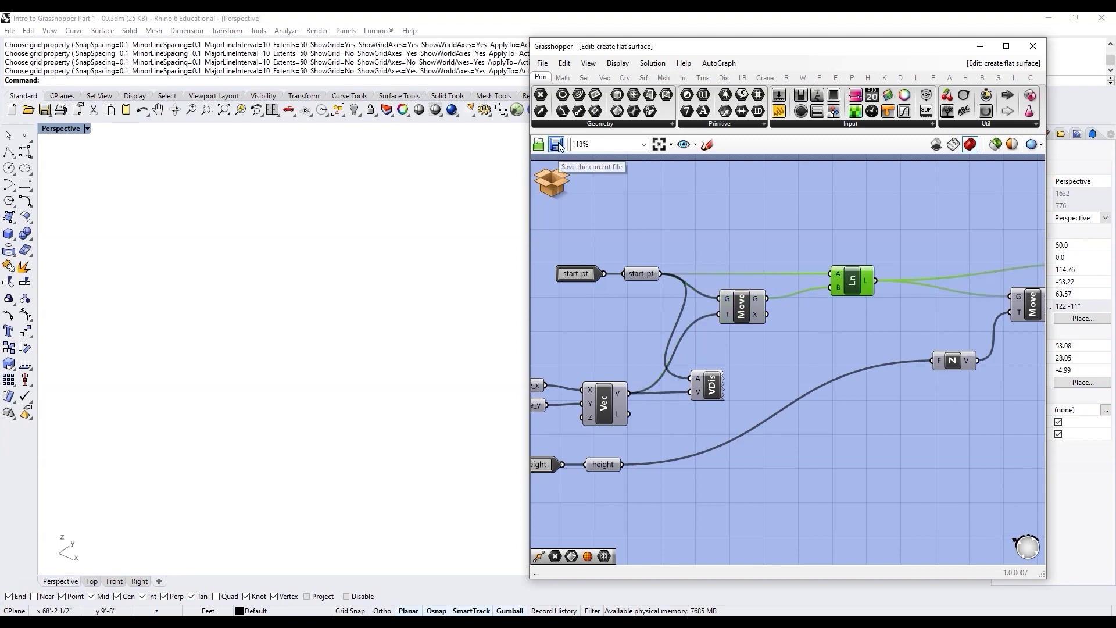
pyautogui.click(561, 189)
# Add a Move component beside the copied point and connect the point to its geometry input
pyautogui.scroll(-5, 833, 301)
pyautogui.scroll(5, 770, 414)
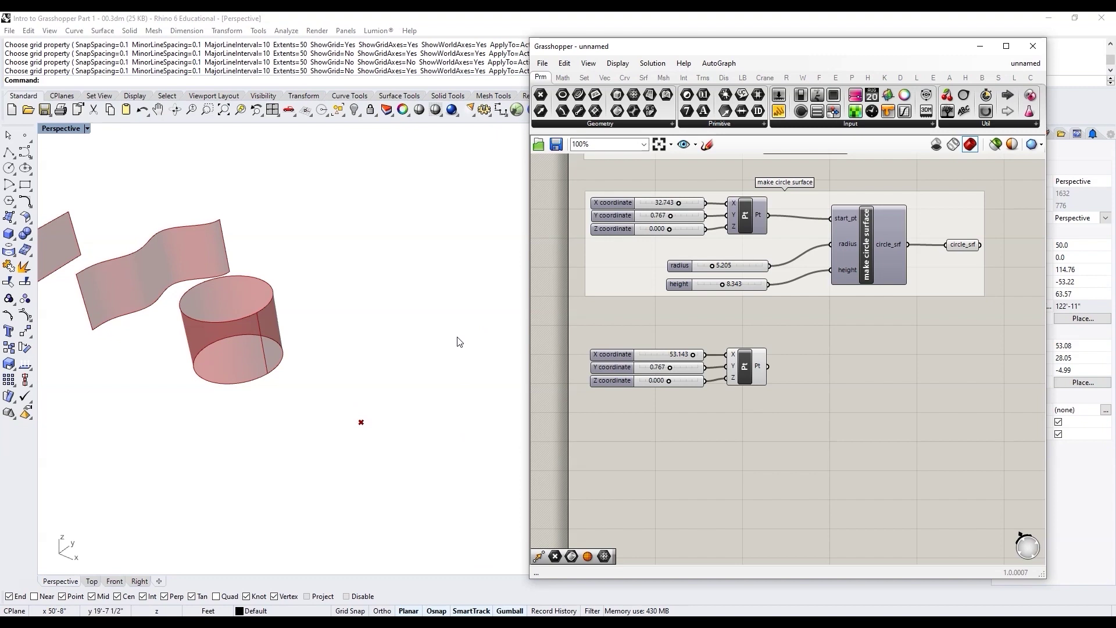
pyautogui.doubleClick(916, 389)
pyautogui.write('move')
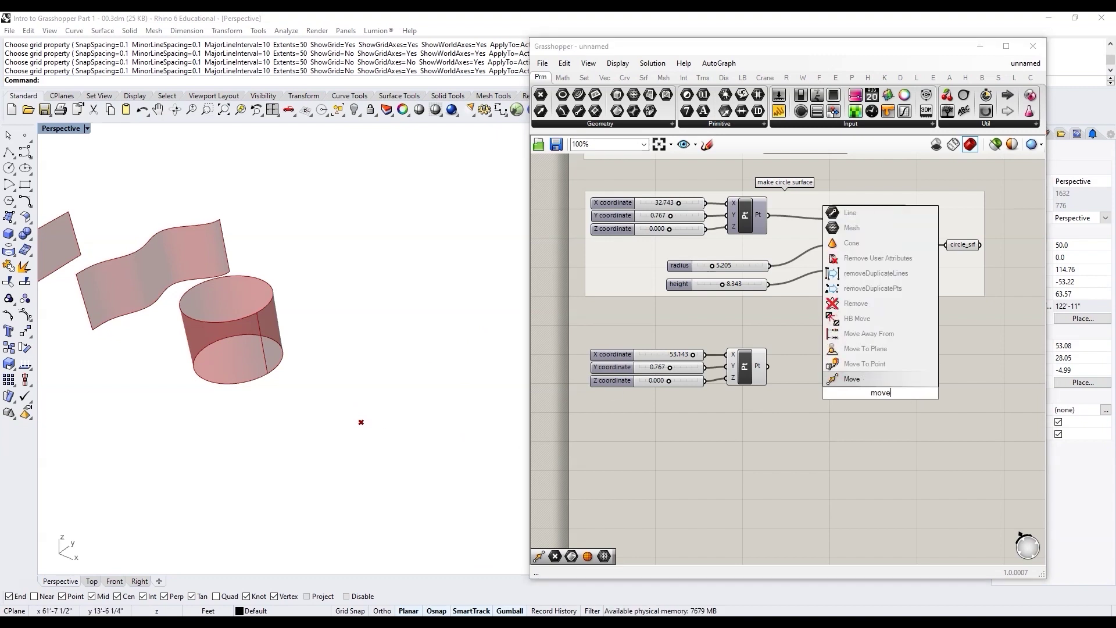
pyautogui.click(874, 379)
pyautogui.moveTo(767, 366); pyautogui.dragTo(861, 386)
pyautogui.moveTo(881, 391); pyautogui.dragTo(894, 372)
pyautogui.scroll(-3, 854, 425)
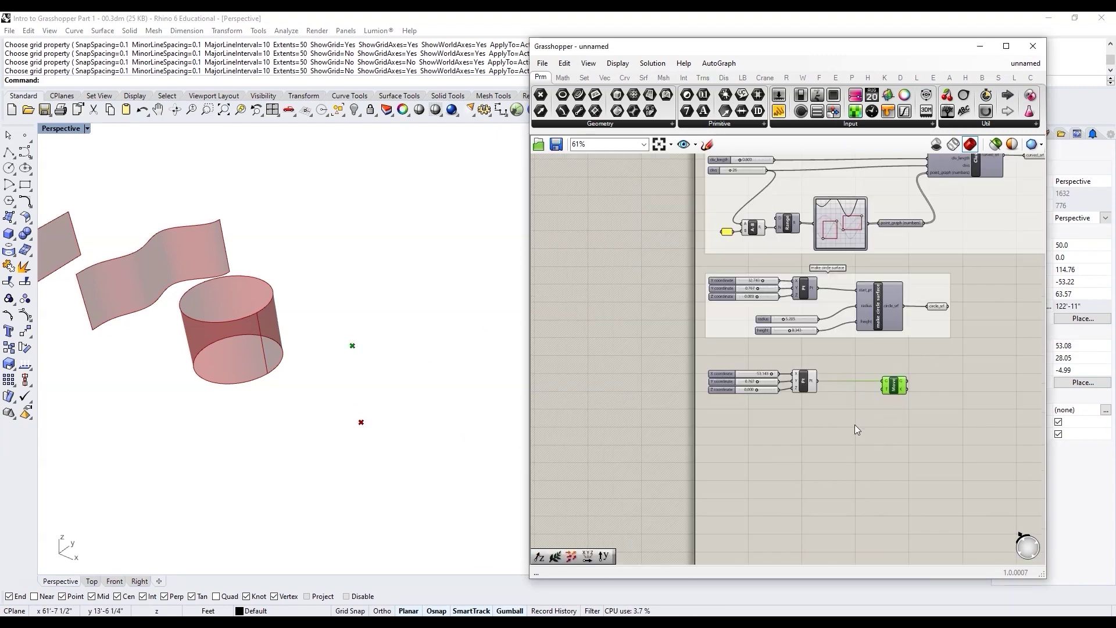
# Add a Vector XYZ component below the Move component
pyautogui.doubleClick(858, 421)
pyautogui.write('xy')
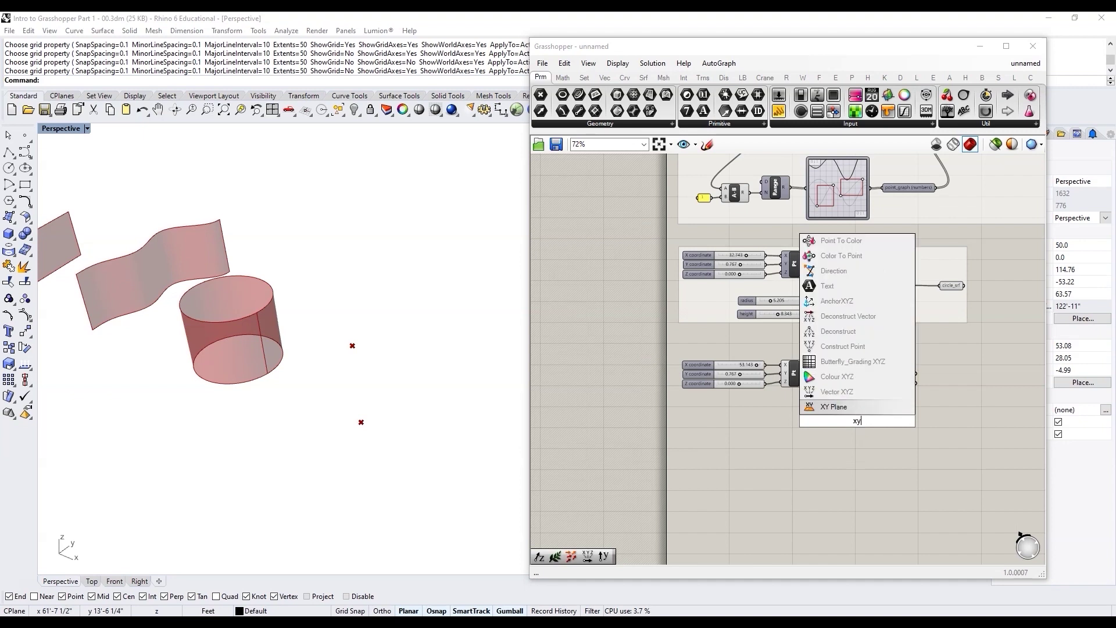
pyautogui.click(852, 396)
pyautogui.scroll(3, 869, 406)
pyautogui.moveTo(837, 445); pyautogui.dragTo(843, 457)
pyautogui.scroll(-3, 763, 455)
pyautogui.scroll(4, 727, 457)
# Create two number sliders ranging from 1 to 20.000 and connect them to the vector's X and Y inputs
pyautogui.doubleClick(757, 449)
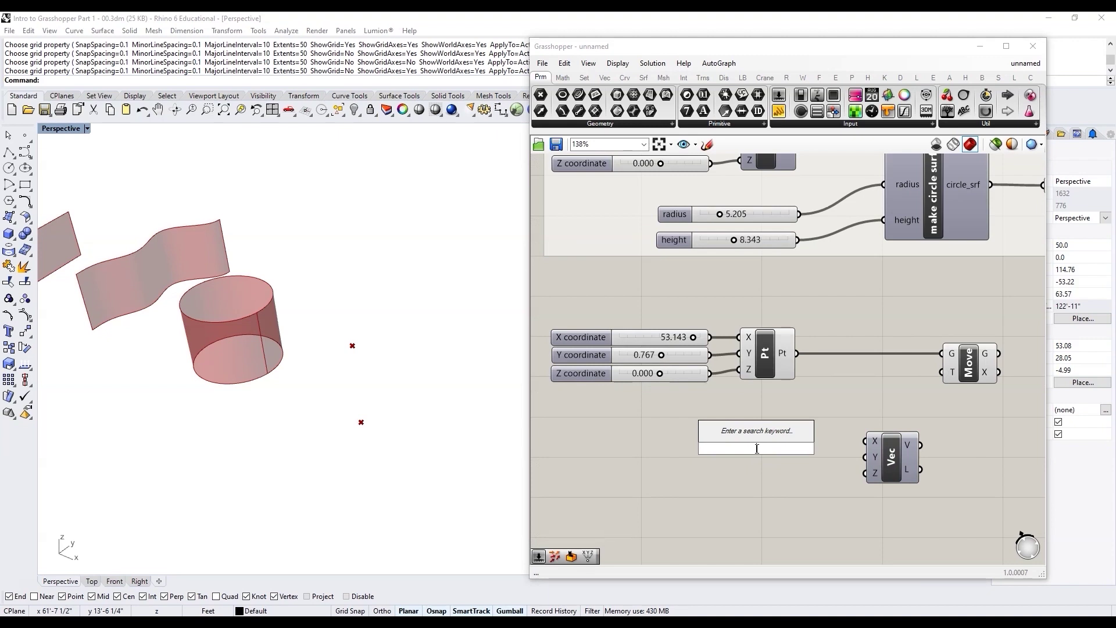
pyautogui.write('1<')
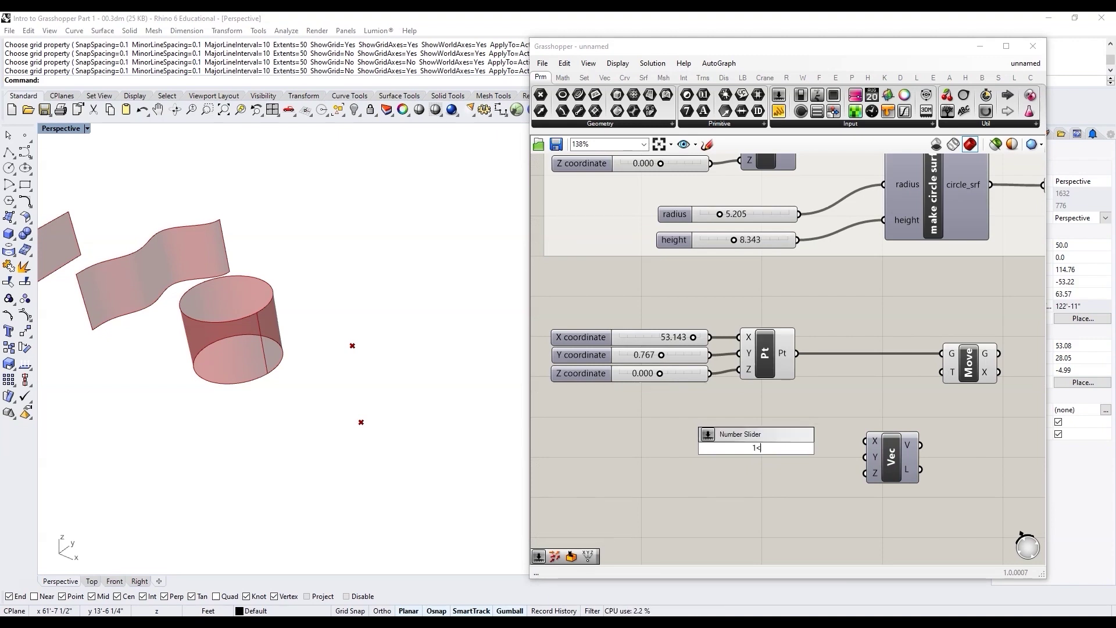
pyautogui.write('20.000')
pyautogui.press('Return')
pyautogui.moveTo(709, 441); pyautogui.dragTo(699, 431)
pyautogui.keyDown('alt'); pyautogui.moveTo(699, 432); pyautogui.dragTo(704, 454); pyautogui.keyUp('alt')
pyautogui.moveTo(811, 439); pyautogui.dragTo(882, 477)
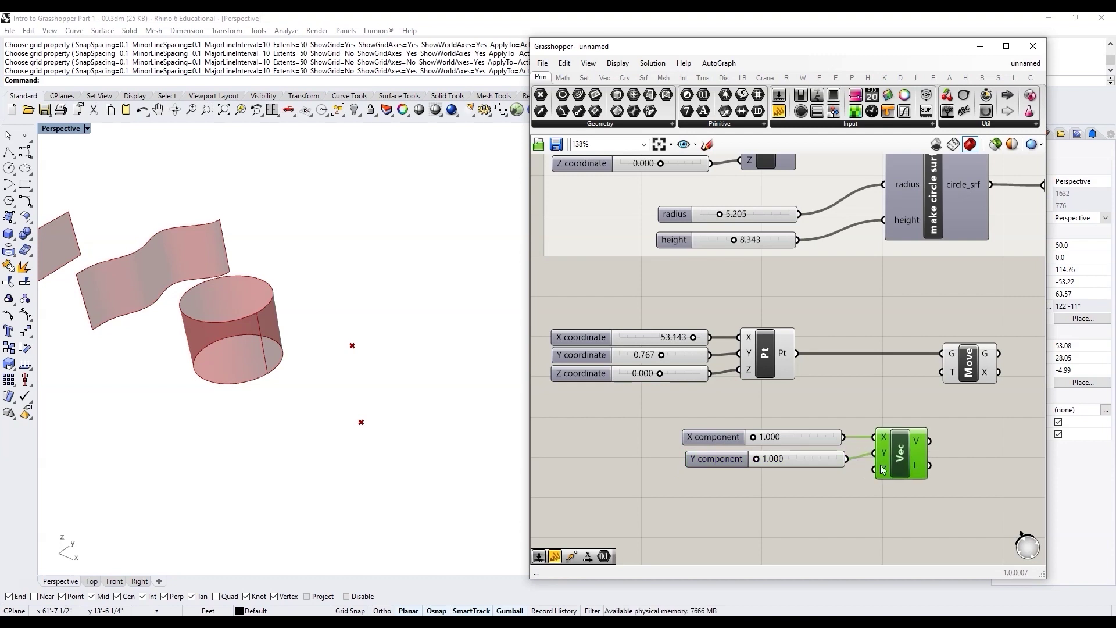
pyautogui.scroll(-3, 872, 472)
pyautogui.scroll(5, 870, 471)
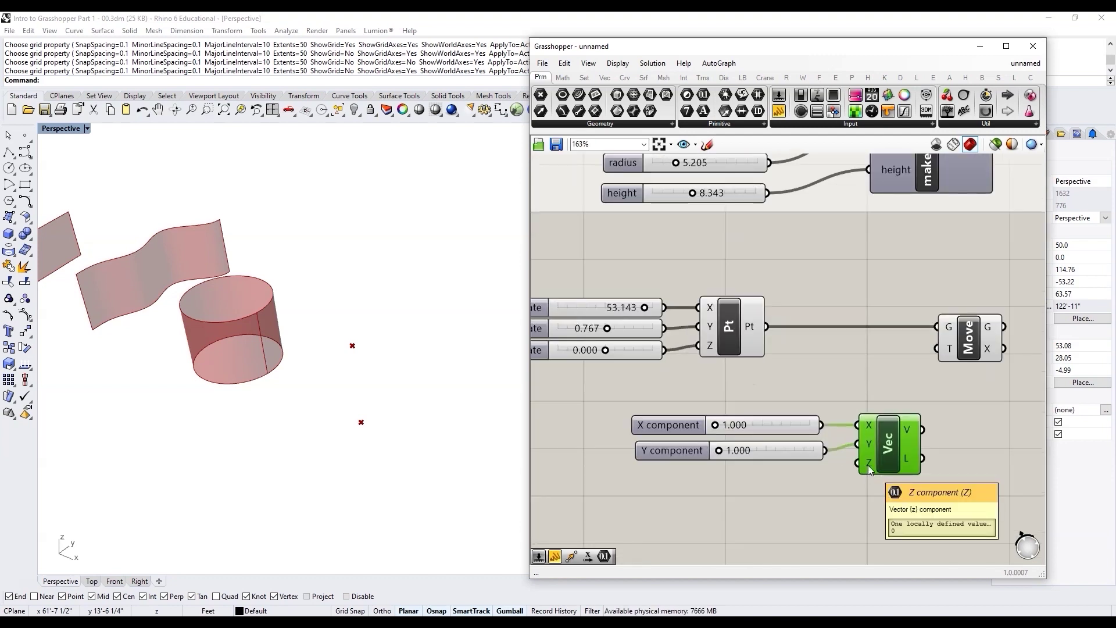
# Connect the vector to the Move component's translation input and set its components to X 9.923 and Y 2.098
pyautogui.scroll(-3, 691, 492)
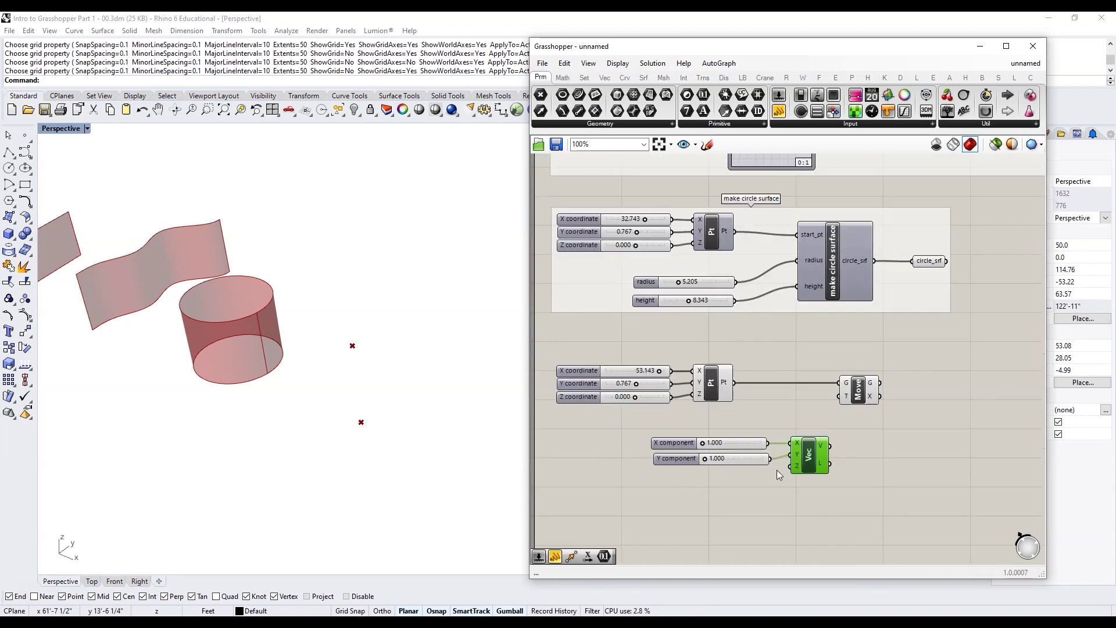
pyautogui.scroll(2, 867, 459)
pyautogui.moveTo(812, 445); pyautogui.dragTo(818, 385)
pyautogui.click(858, 376)
pyautogui.moveTo(636, 442); pyautogui.dragTo(674, 443)
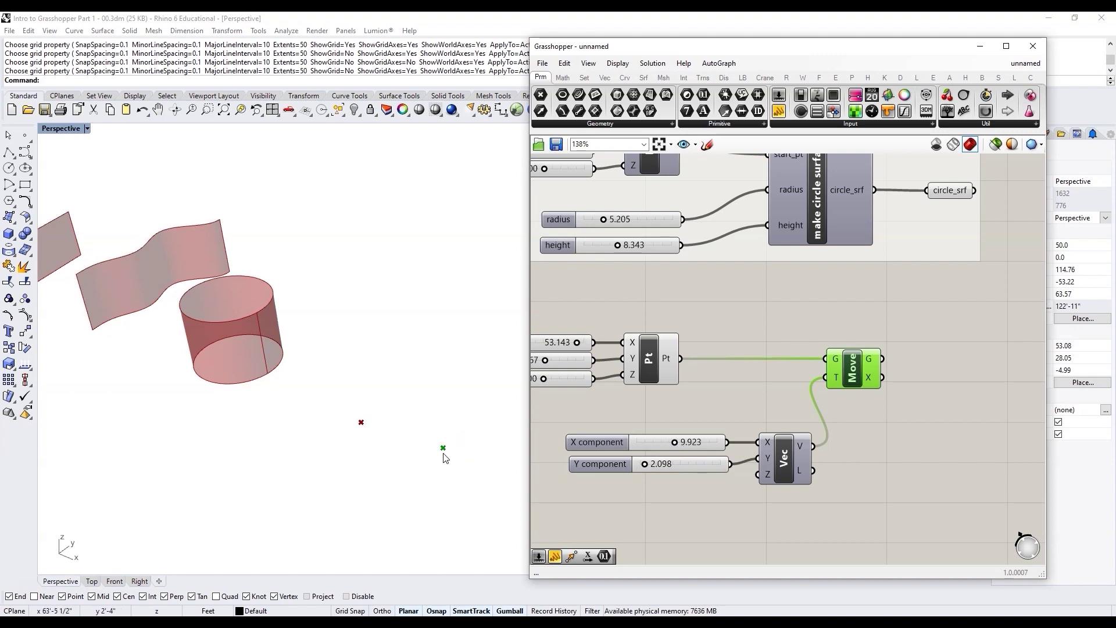
pyautogui.click(363, 430)
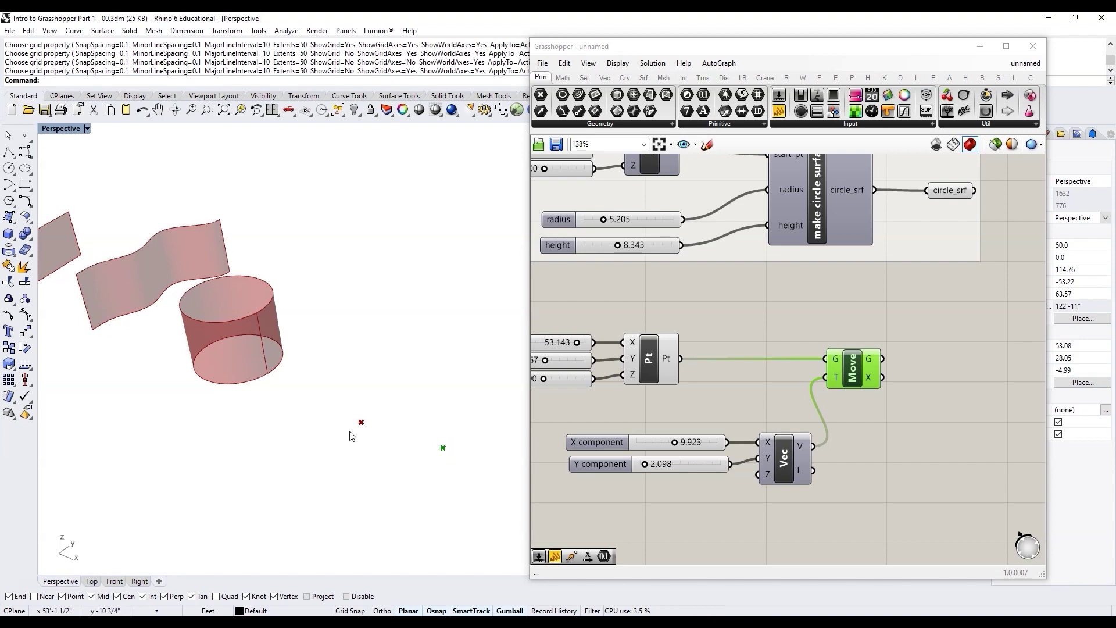
# Add a Point parameter between the constructed point and the Move component and name it start_pt
pyautogui.doubleClick(757, 350)
pyautogui.write('point')
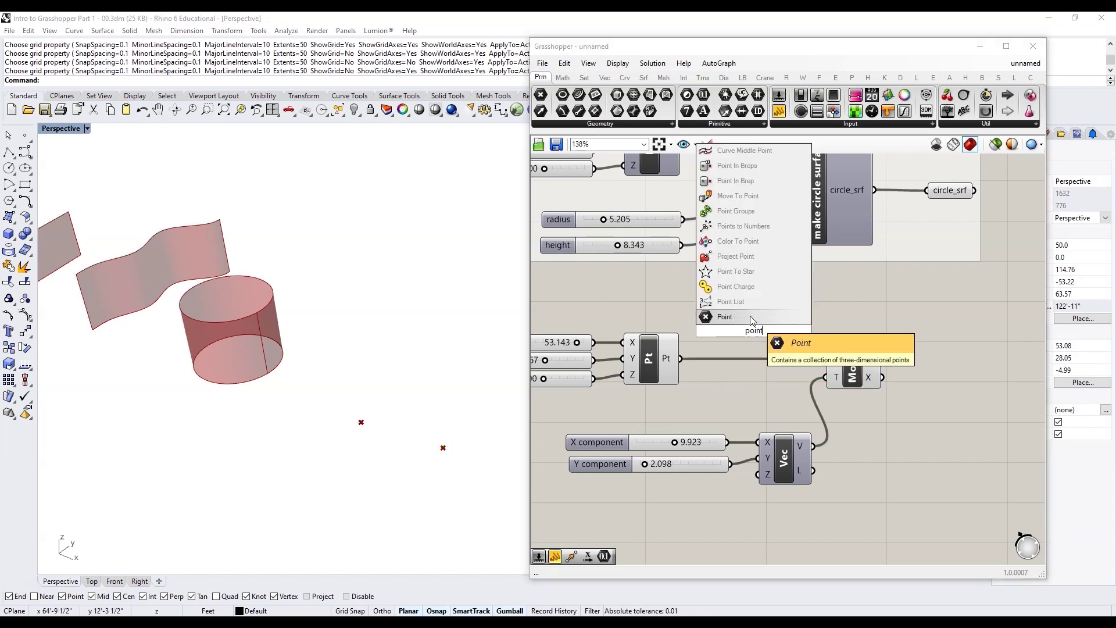
pyautogui.click(725, 316)
pyautogui.rightClick(755, 330)
pyautogui.write('start_pt')
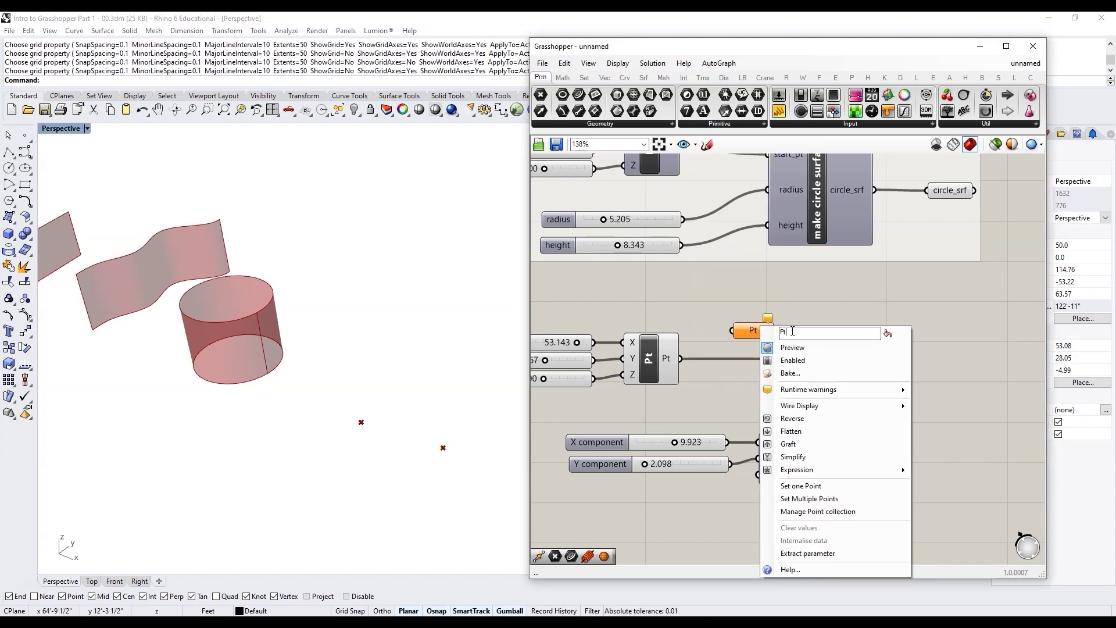
# Route the constructed point through start_pt into the Move component's geometry input and hide the constructed point's preview
pyautogui.moveTo(681, 359); pyautogui.dragTo(873, 402)
pyautogui.click(648, 359)
pyautogui.middleClick(646, 359)
pyautogui.scroll(-2, 738, 379)
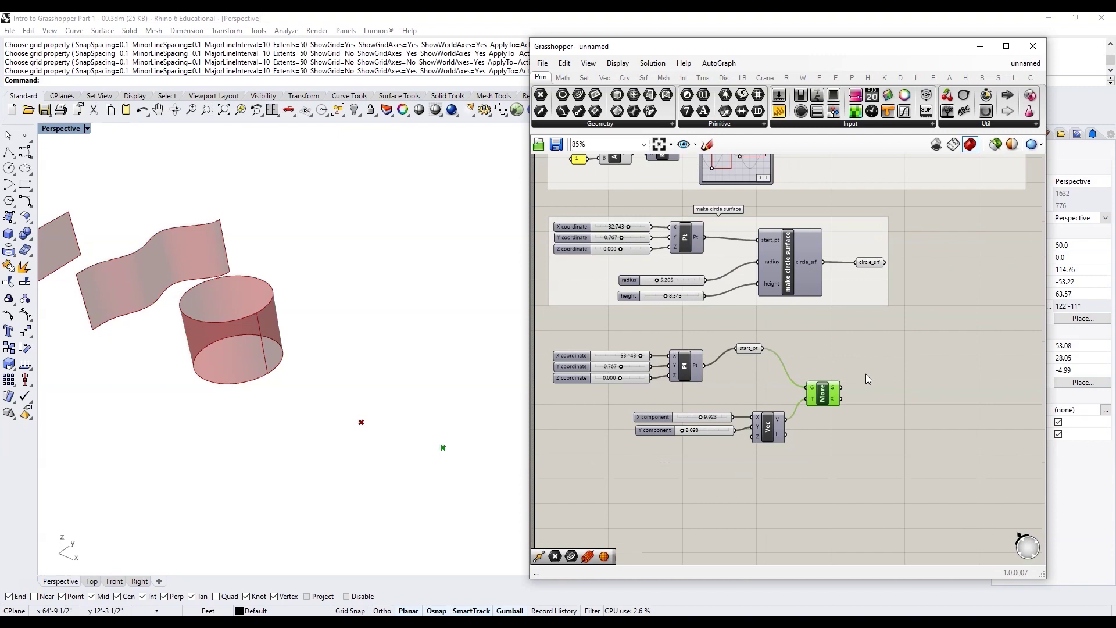
# Duplicate the Move component, and copy the vector component with its two sliders below the original
pyautogui.scroll(2, 882, 378)
pyautogui.keyDown('alt'); pyautogui.moveTo(787, 411); pyautogui.dragTo(886, 356); pyautogui.keyUp('alt')
pyautogui.scroll(-2, 774, 360)
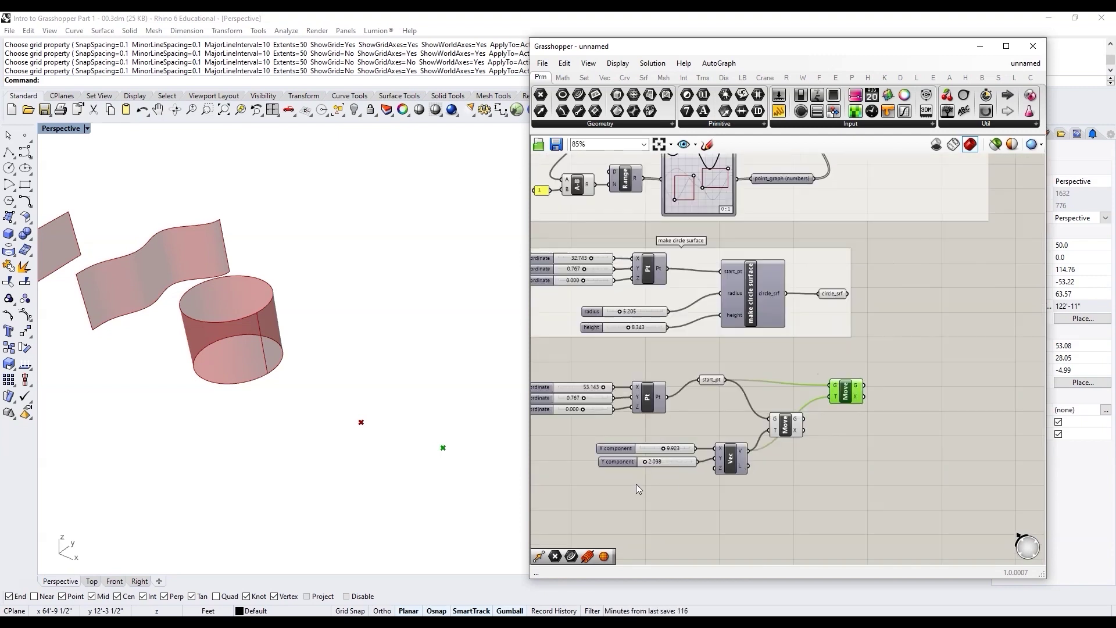
pyautogui.scroll(2, 635, 484)
pyautogui.moveTo(802, 483); pyautogui.dragTo(567, 398)
pyautogui.keyDown('alt'); pyautogui.moveTo(811, 444); pyautogui.dragTo(812, 536); pyautogui.keyUp('alt')
pyautogui.scroll(-1, 881, 438)
pyautogui.scroll(1, 872, 467)
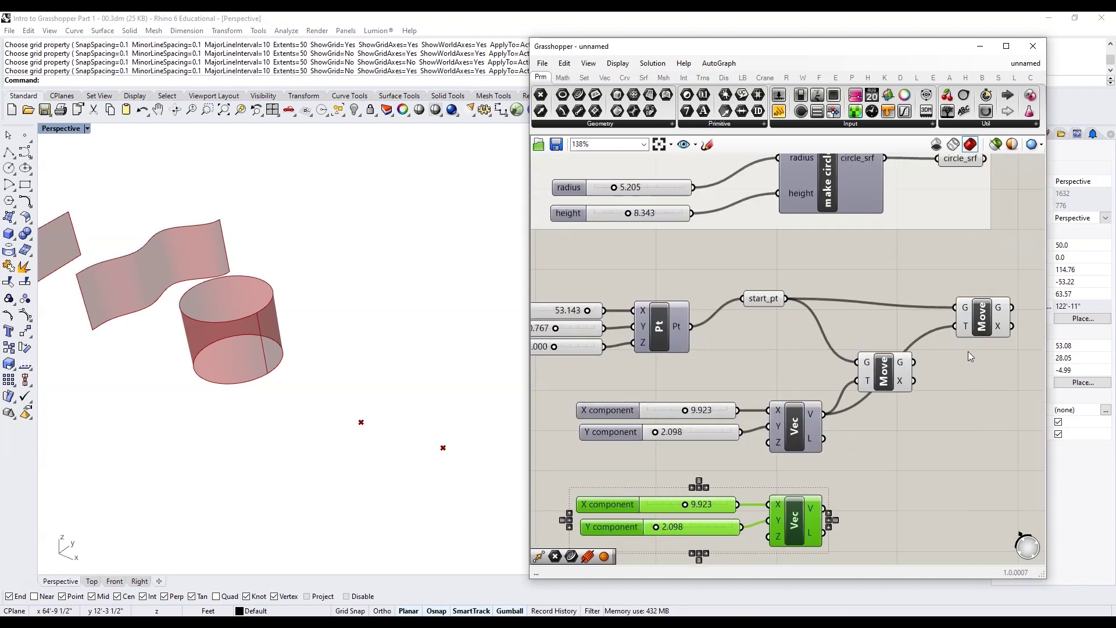
# Align the two Move components one above the other and connect the copied vector to the lower one's translation input
pyautogui.moveTo(983, 329); pyautogui.dragTo(988, 319)
pyautogui.moveTo(886, 387); pyautogui.dragTo(968, 420)
pyautogui.scroll(-1, 721, 330)
pyautogui.moveTo(950, 322); pyautogui.dragTo(934, 322)
pyautogui.click(933, 405)
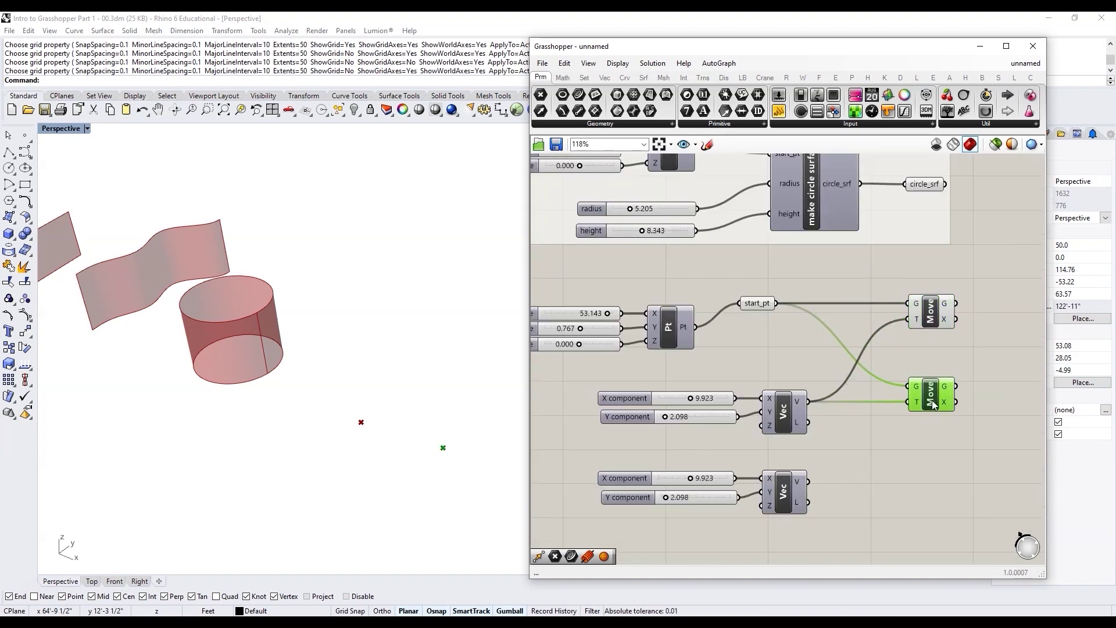
pyautogui.moveTo(808, 482); pyautogui.dragTo(910, 401)
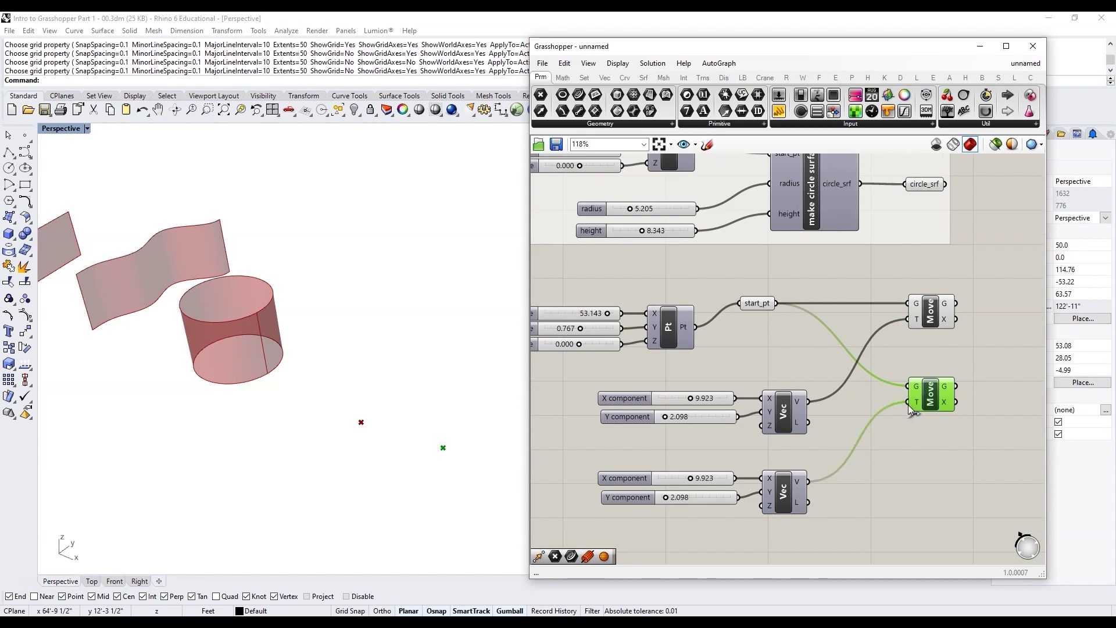
# Set the copied vector's components to X 2.332 and Y 11.627
pyautogui.click(688, 478)
pyautogui.moveTo(666, 497); pyautogui.dragTo(702, 498)
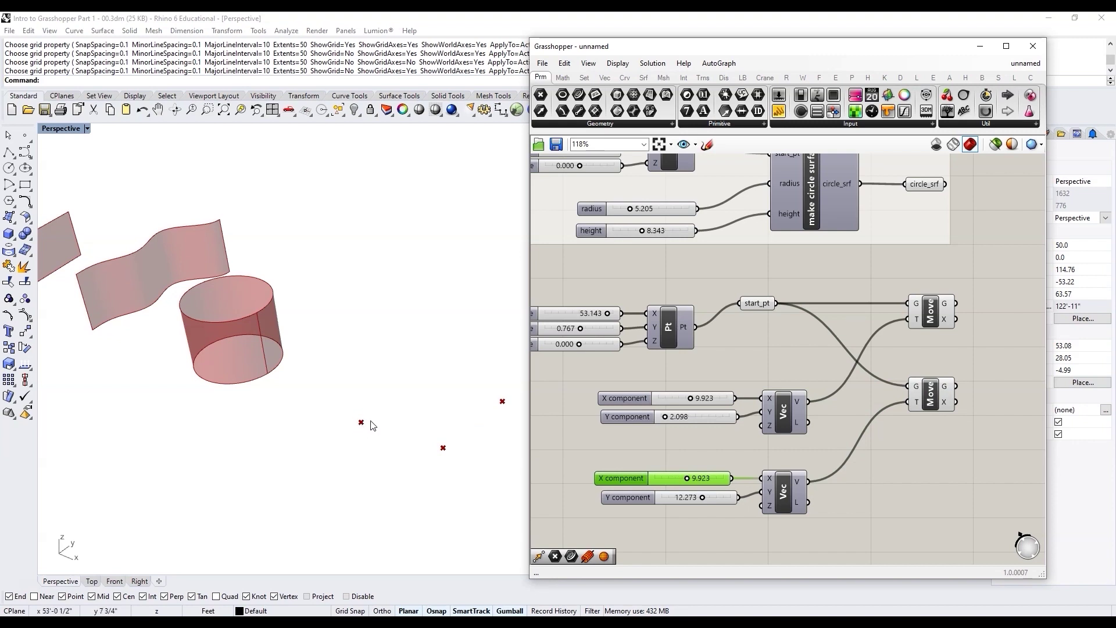
pyautogui.scroll(2, 417, 438)
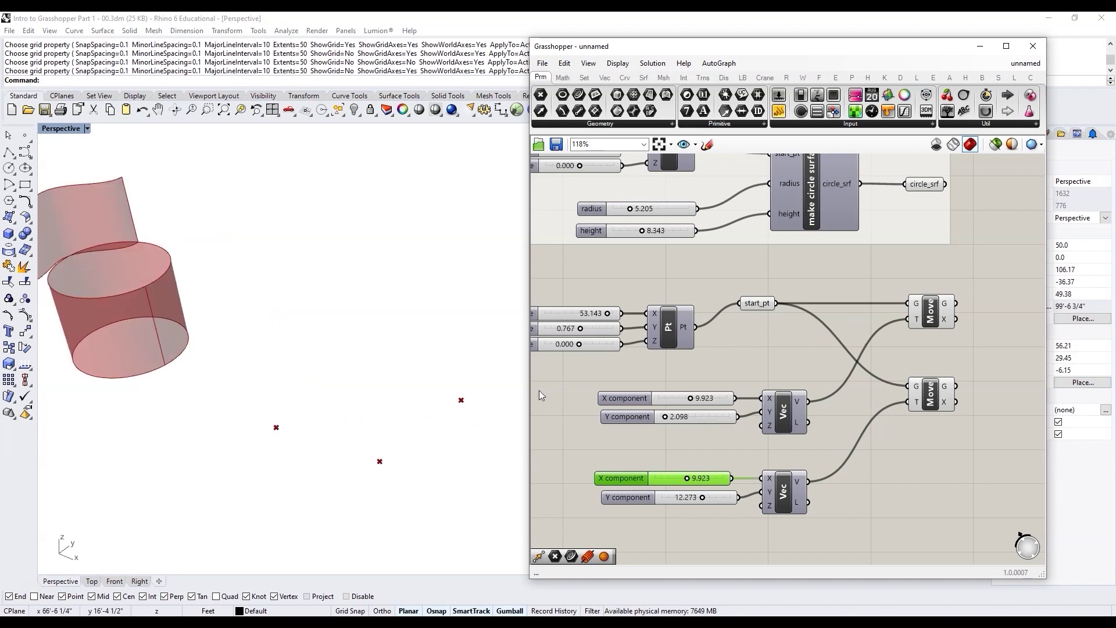
pyautogui.click(789, 494)
pyautogui.moveTo(702, 497); pyautogui.dragTo(697, 498)
pyautogui.moveTo(686, 478); pyautogui.dragTo(659, 478)
pyautogui.moveTo(697, 497); pyautogui.dragTo(700, 498)
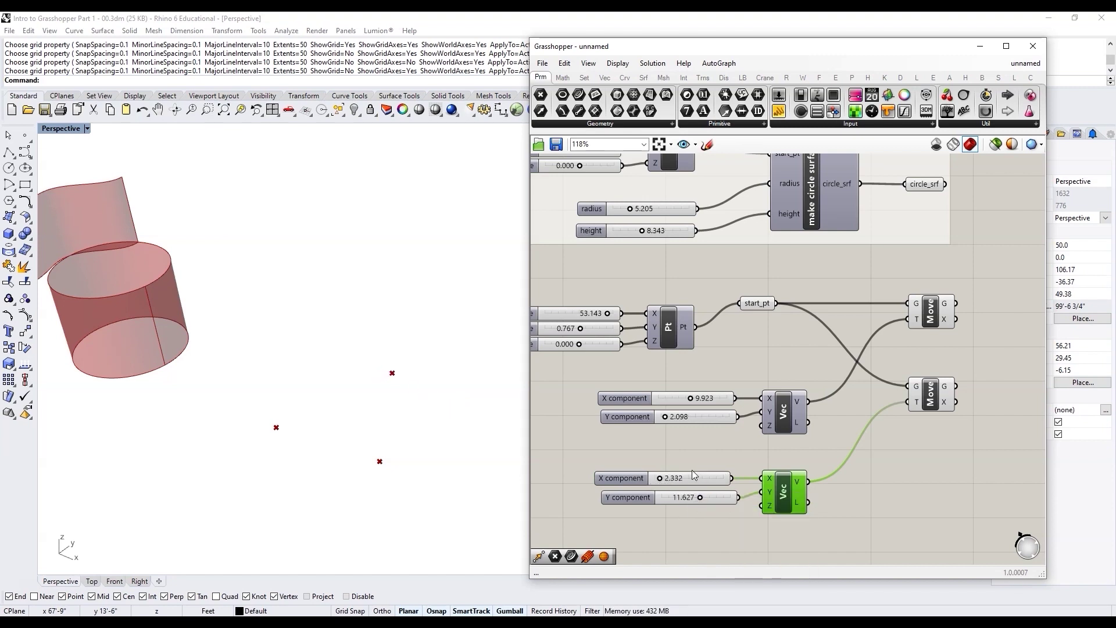
# Place the upper Move component directly above the lower one and shift start_pt closer to them
pyautogui.click(765, 308)
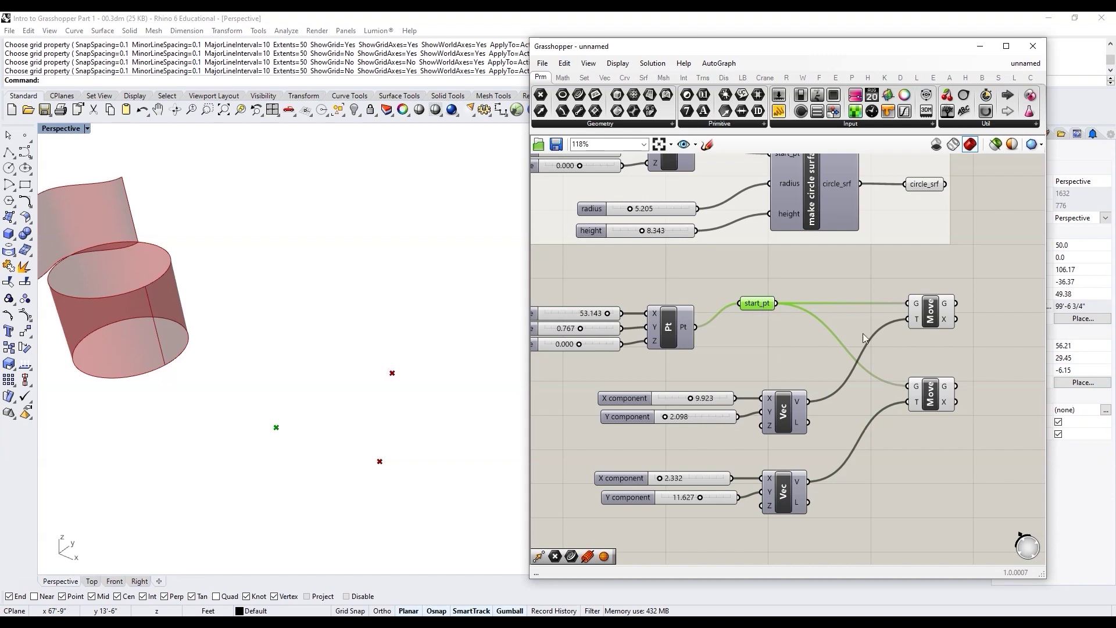
pyautogui.click(931, 303)
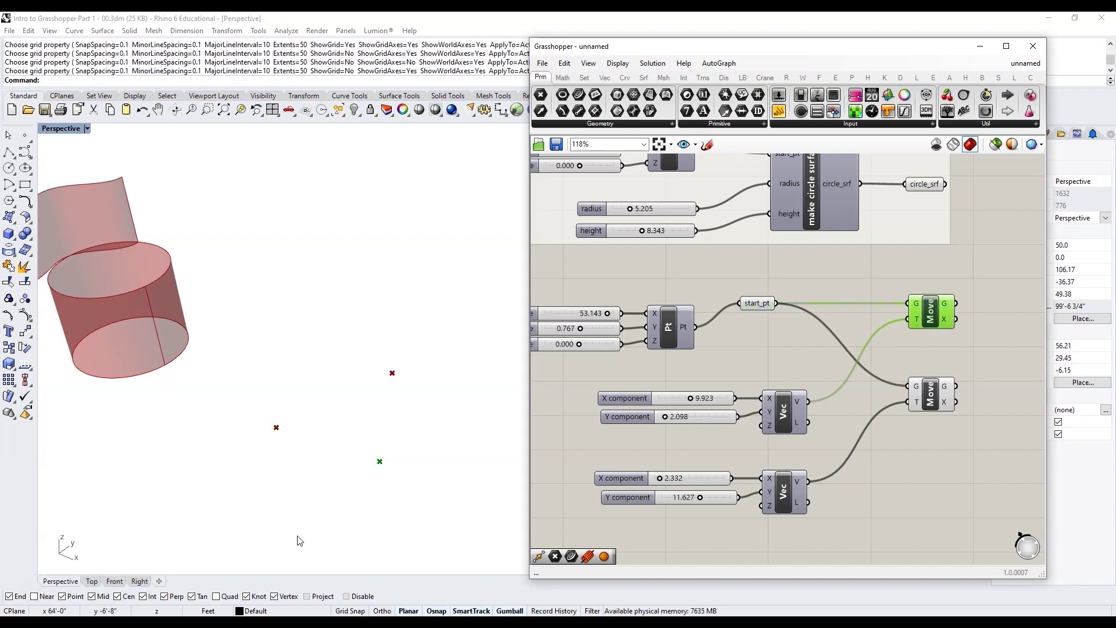
pyautogui.click(931, 395)
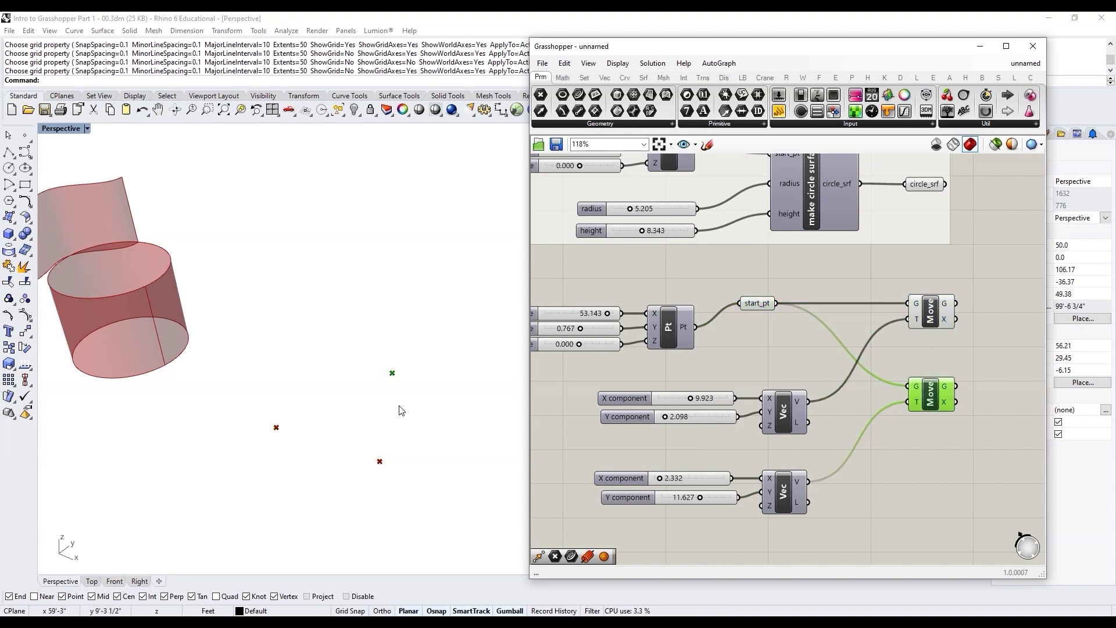
pyautogui.scroll(-3, 633, 399)
pyautogui.scroll(3, 811, 348)
pyautogui.moveTo(812, 348); pyautogui.dragTo(814, 391)
pyautogui.moveTo(644, 335); pyautogui.dragTo(711, 336)
# Add a Merge component to the canvas beside the two Move components
pyautogui.scroll(-2, 763, 395)
pyautogui.doubleClick(879, 380)
pyautogui.write('merge')
pyautogui.press('Return')
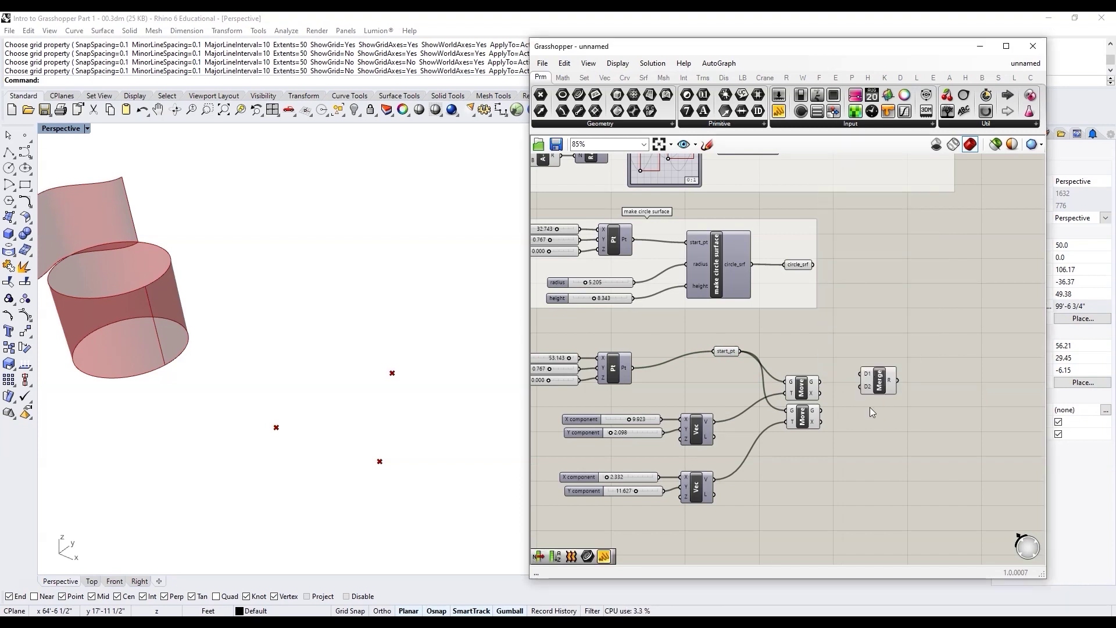
# Connect start_pt to Merge input D1, the upper Move's geometry to D2 and the lower Move's geometry to D3
pyautogui.scroll(3, 809, 383)
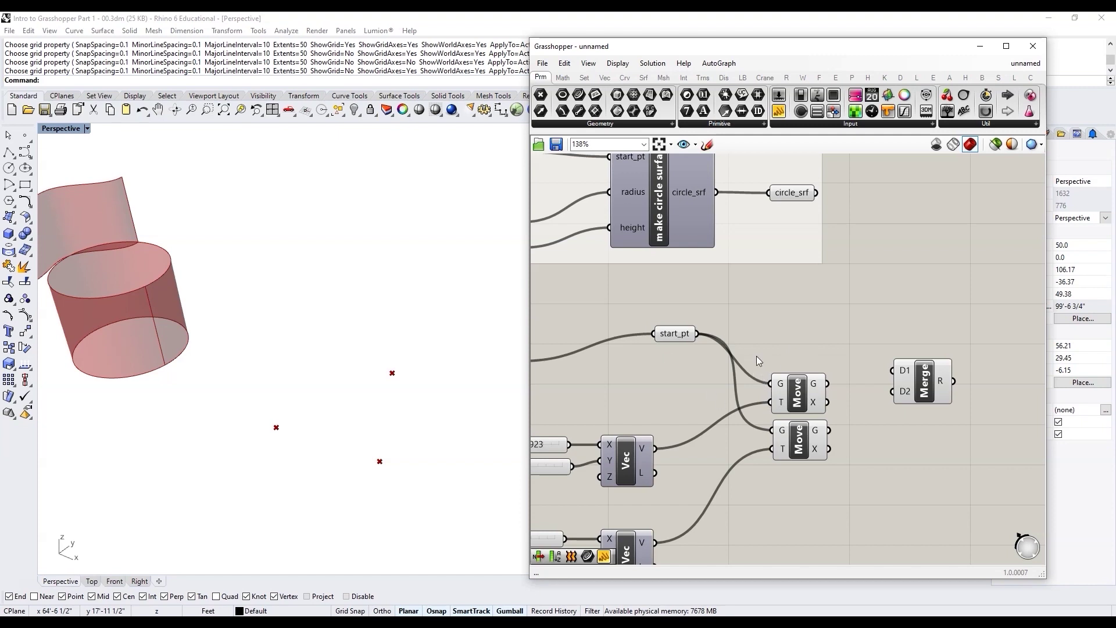
pyautogui.click(673, 336)
pyautogui.click(797, 390)
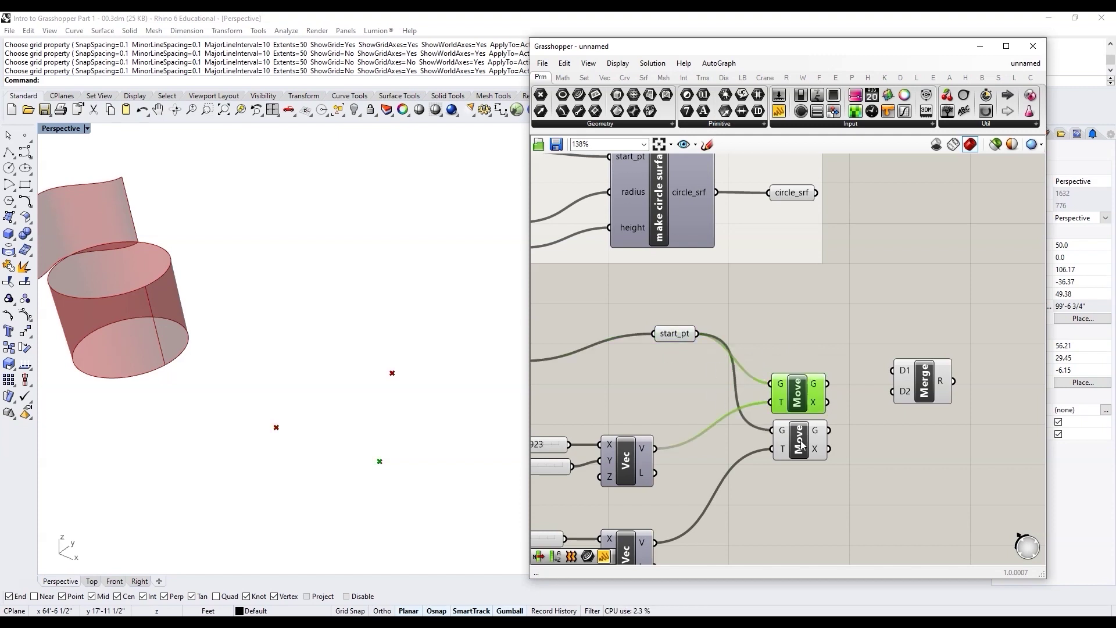
pyautogui.click(801, 445)
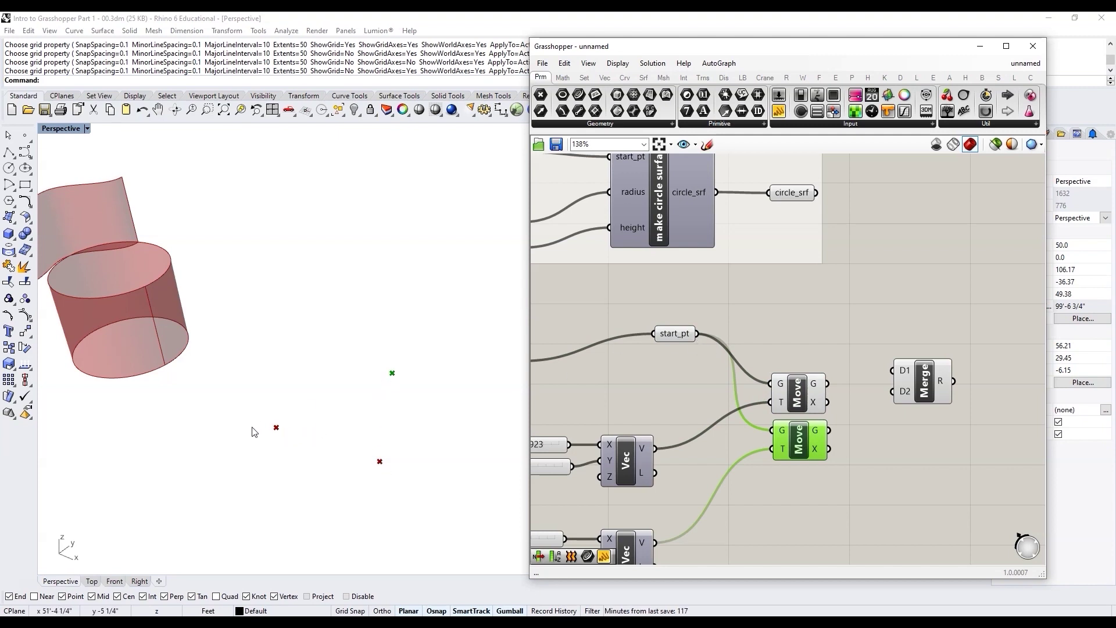
pyautogui.click(674, 335)
pyautogui.moveTo(701, 337); pyautogui.dragTo(893, 370)
pyautogui.click(807, 401)
pyautogui.moveTo(827, 383); pyautogui.dragTo(893, 388)
pyautogui.click(799, 440)
pyautogui.moveTo(828, 430); pyautogui.dragTo(893, 398)
pyautogui.scroll(5, 915, 400)
pyautogui.click(914, 396)
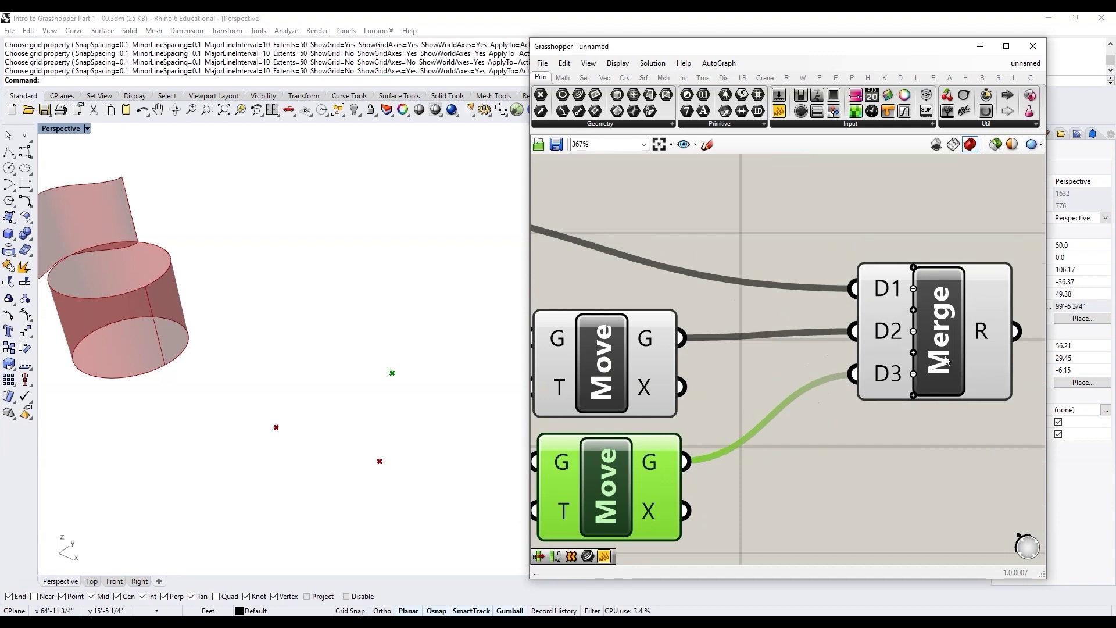
pyautogui.click(949, 336)
pyautogui.scroll(-5, 869, 428)
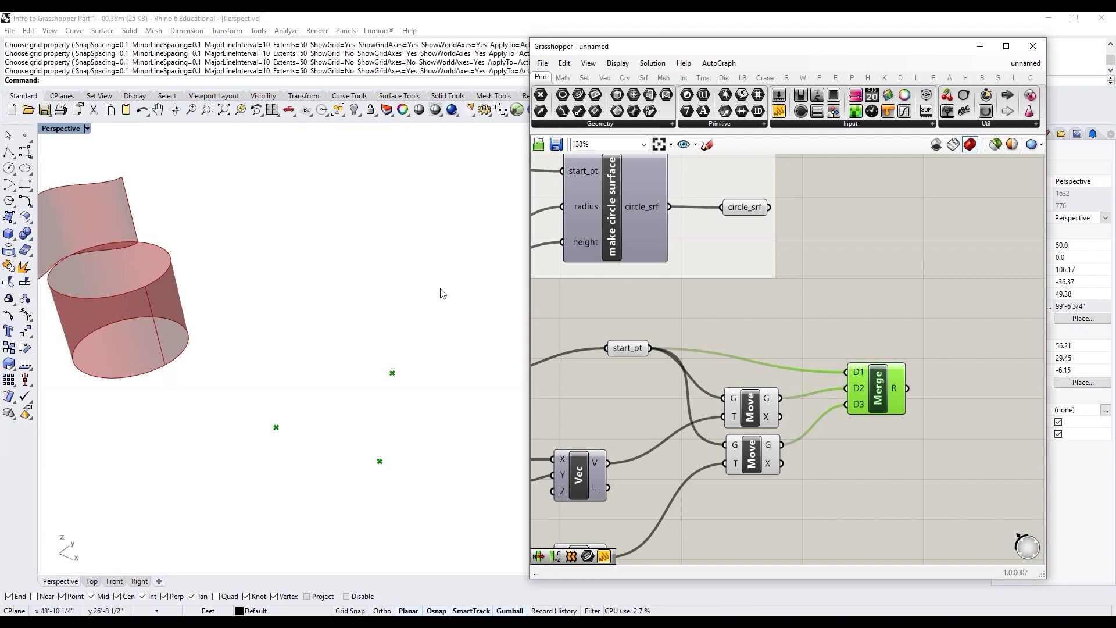
# Shift start_pt closer to the Move components and turn off the preview of start_pt and both Moves
pyautogui.moveTo(622, 347); pyautogui.dragTo(676, 339)
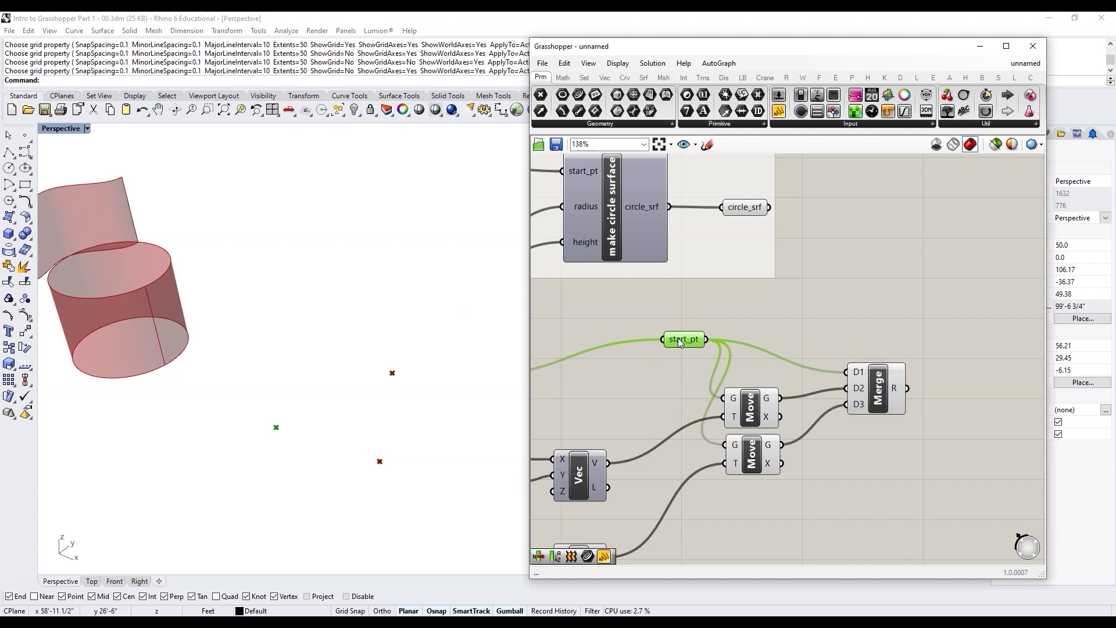
pyautogui.moveTo(789, 503); pyautogui.dragTo(680, 343)
pyautogui.middleClick(690, 356)
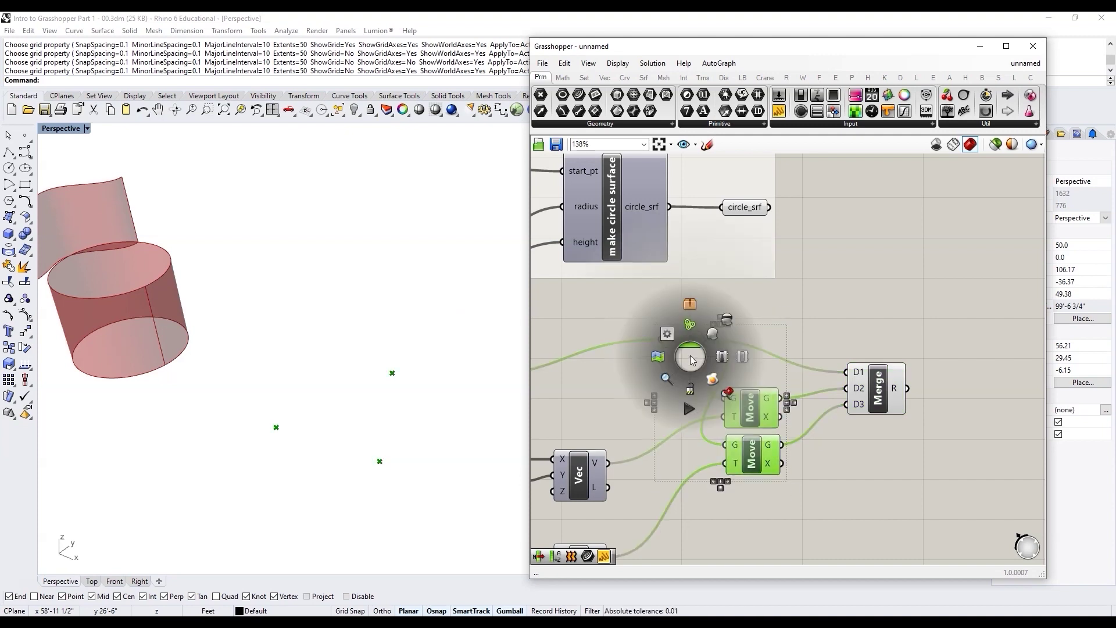
pyautogui.click(727, 321)
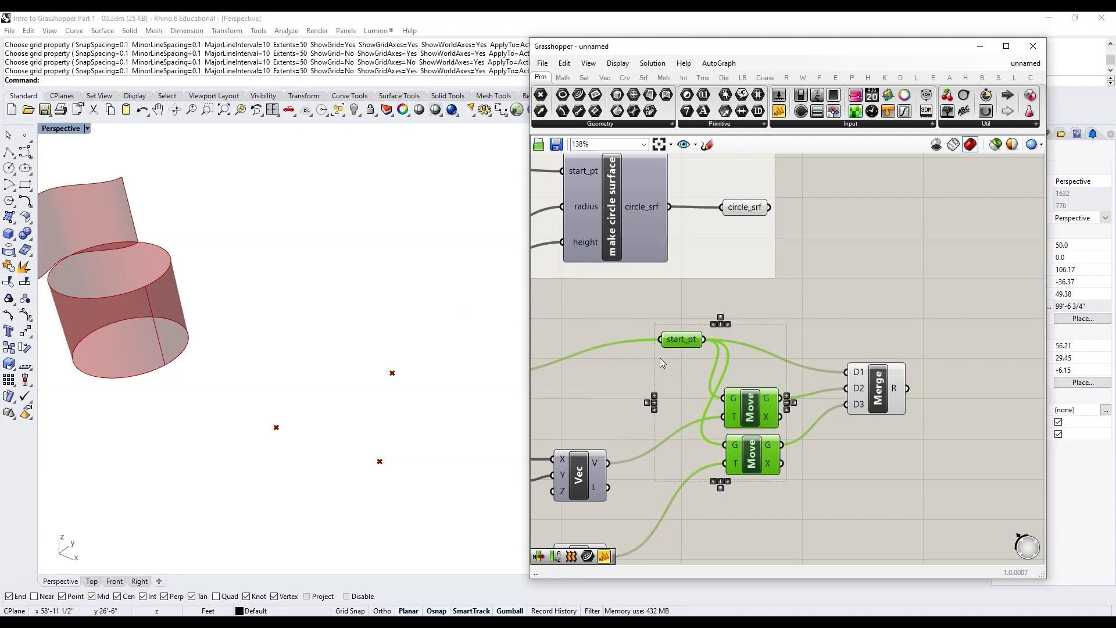
pyautogui.click(885, 393)
pyautogui.scroll(-4, 702, 407)
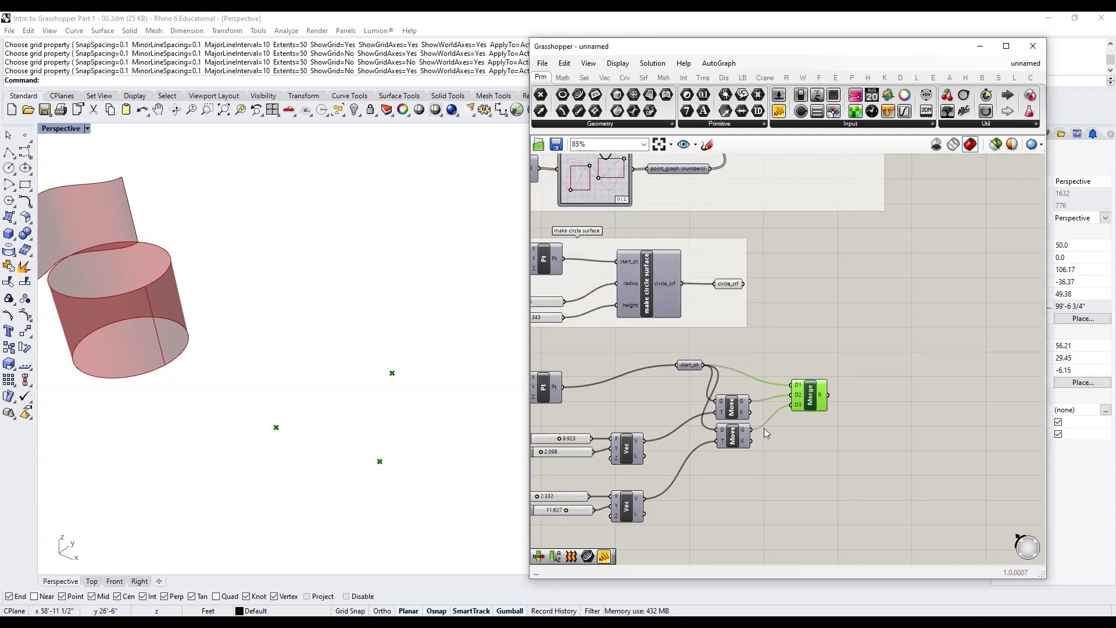
# Add a PolyLine component beside Merge and feed the merged points into its vertices input
pyautogui.scroll(3, 762, 452)
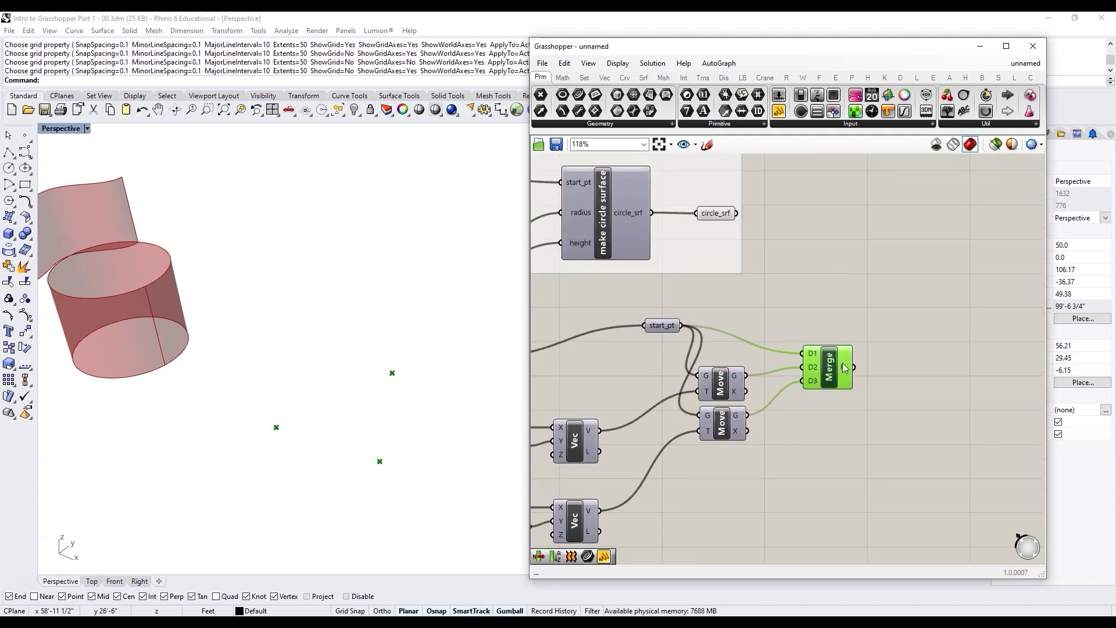
pyautogui.scroll(-2, 843, 377)
pyautogui.scroll(3, 857, 389)
pyautogui.doubleClick(891, 402)
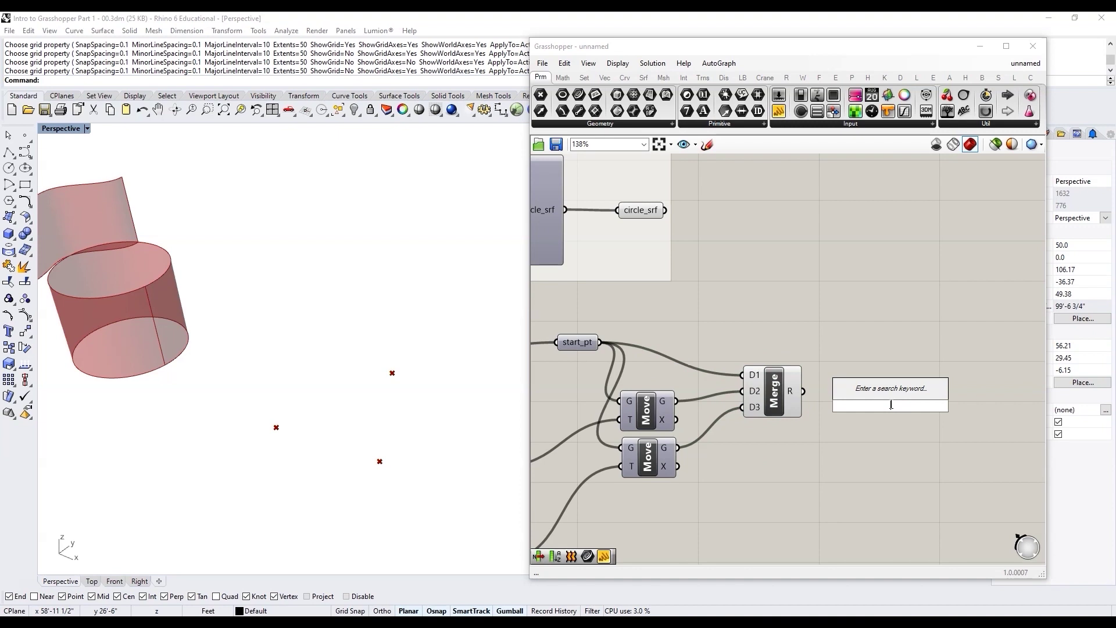
pyautogui.write('polylin')
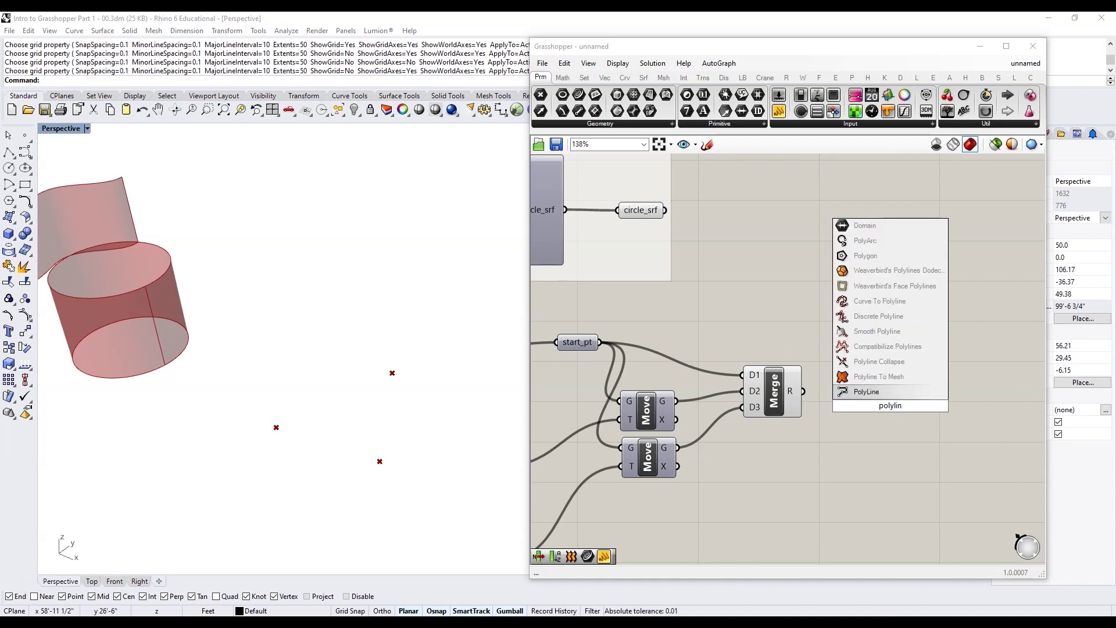
pyautogui.click(878, 393)
pyautogui.moveTo(846, 392); pyautogui.dragTo(880, 401)
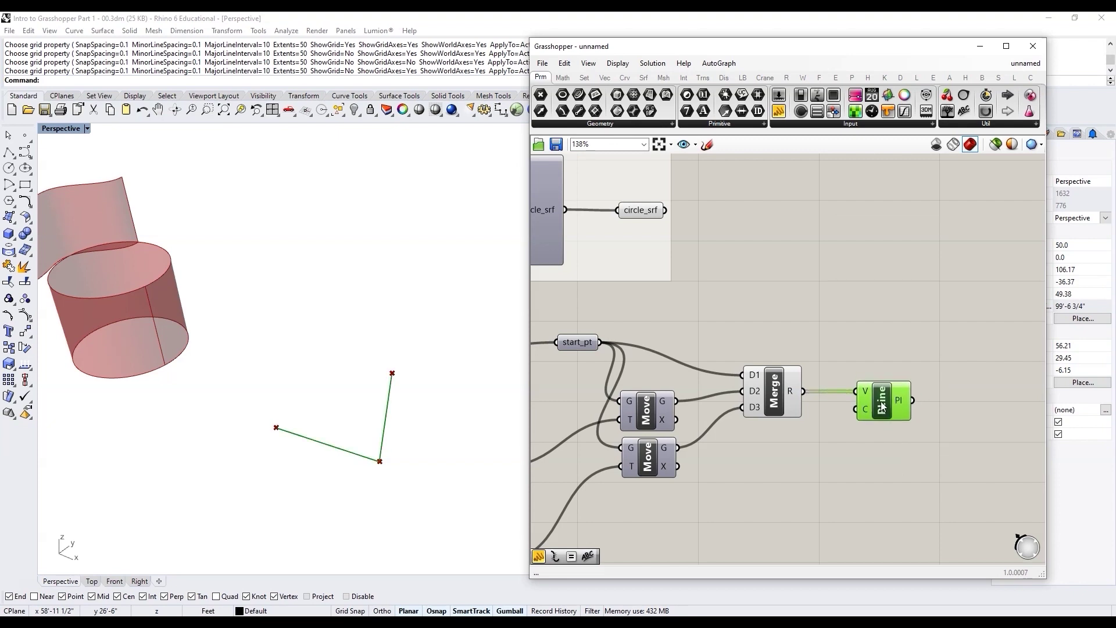
# Turn off the Merge component's preview
pyautogui.click(777, 396)
pyautogui.middleClick(777, 397)
pyautogui.click(814, 361)
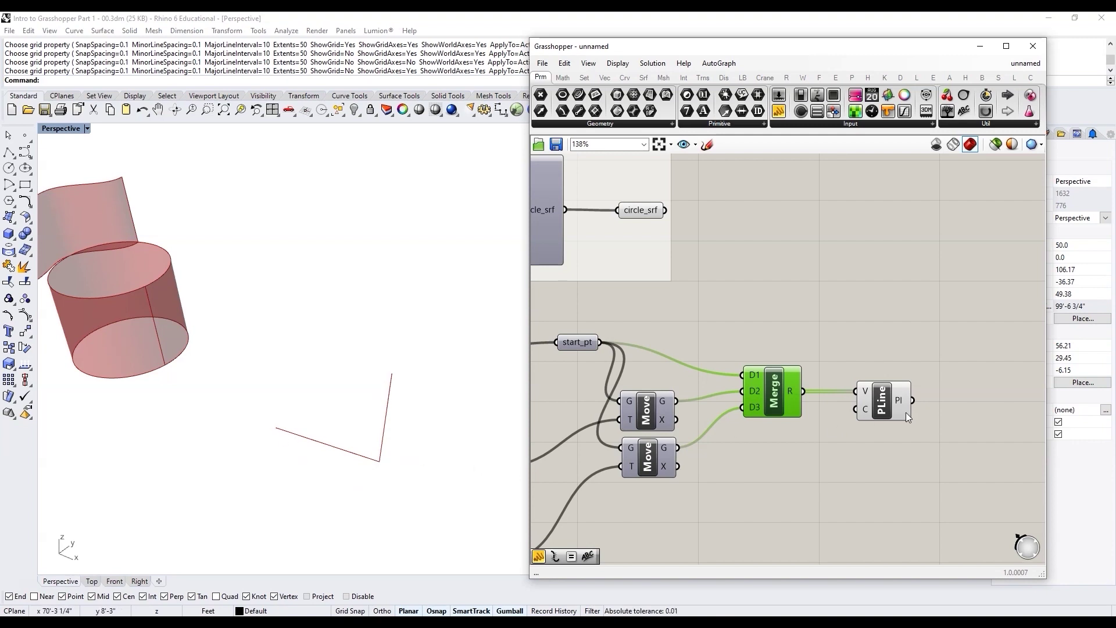
# Display the Merge result in a temporary panel to check the point order, and delete the panel
pyautogui.scroll(2, 859, 422)
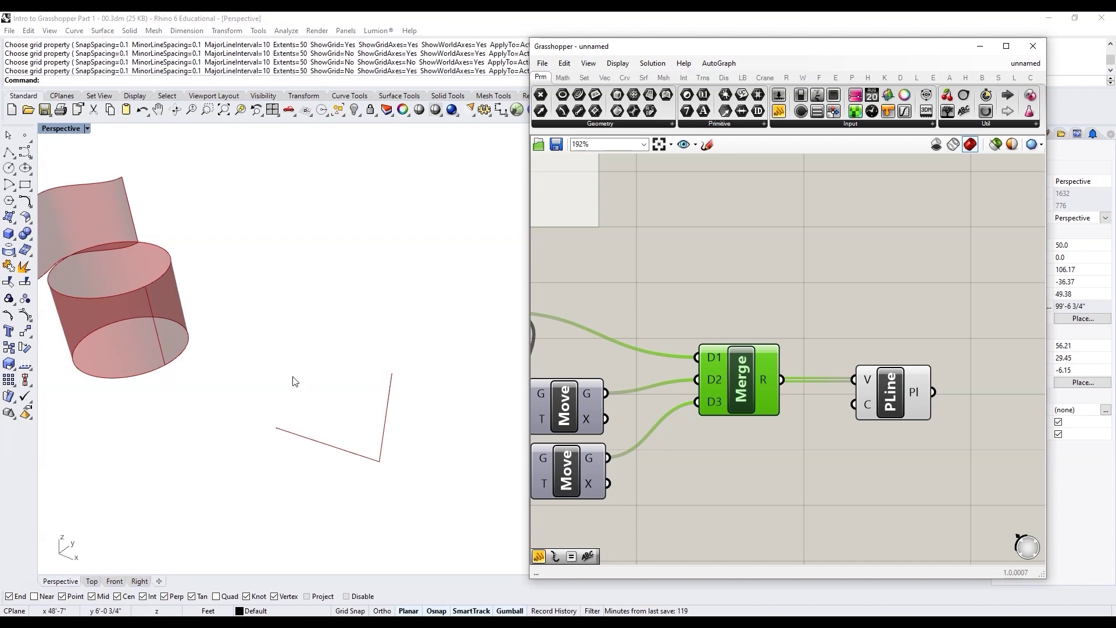
pyautogui.moveTo(866, 401); pyautogui.dragTo(882, 418)
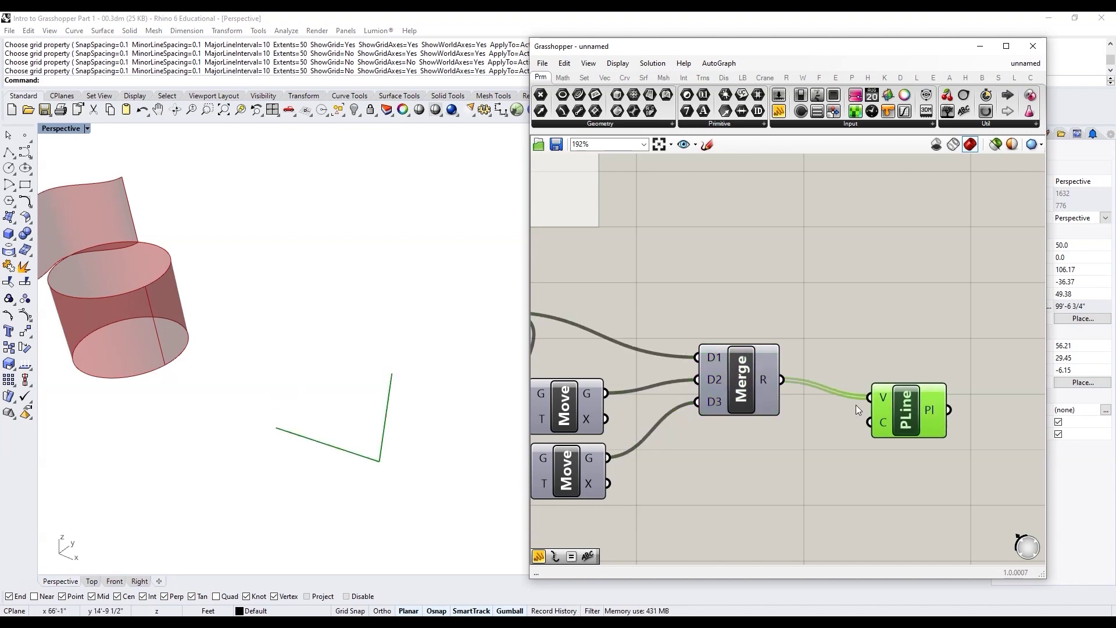
pyautogui.click(755, 377)
pyautogui.doubleClick(873, 282)
pyautogui.write('panel')
pyautogui.press('Return')
pyautogui.moveTo(782, 379); pyautogui.dragTo(794, 292)
pyautogui.moveTo(858, 303); pyautogui.dragTo(899, 267)
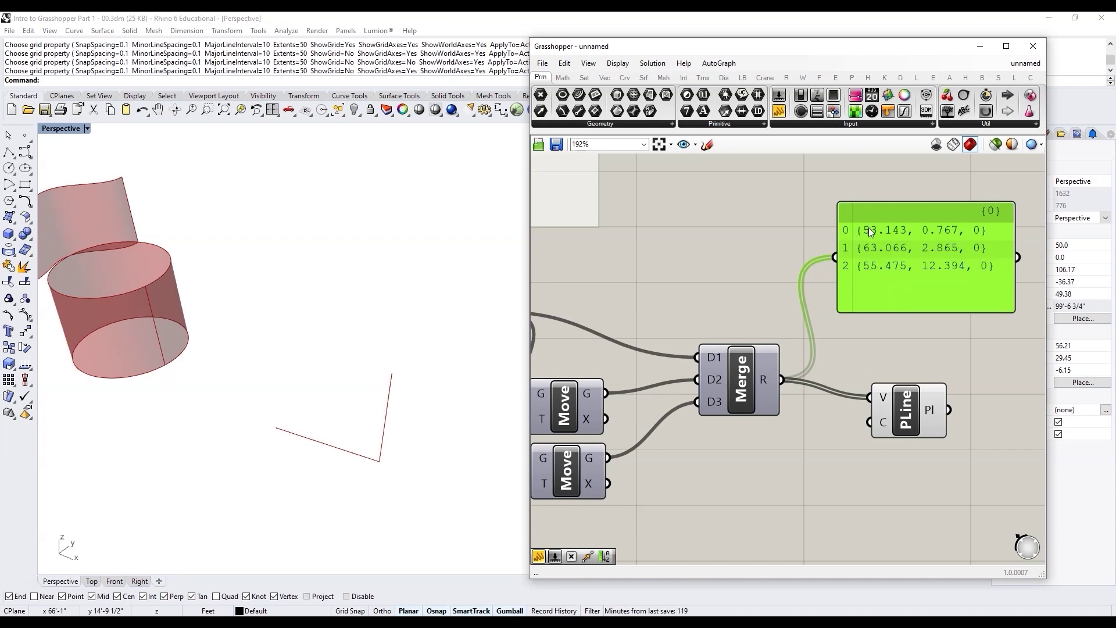
pyautogui.moveTo(895, 427); pyautogui.dragTo(899, 408)
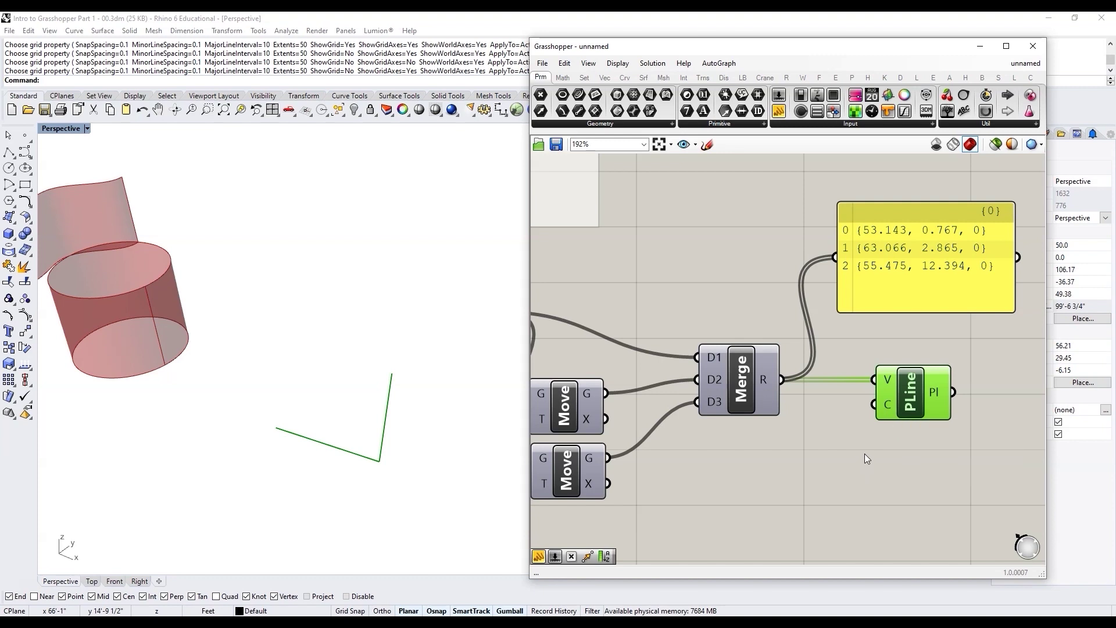
pyautogui.click(879, 272)
pyautogui.press('Delete')
# Add a Boolean Toggle set to True and connect it to the PolyLine's C input to close the curve
pyautogui.doubleClick(808, 483)
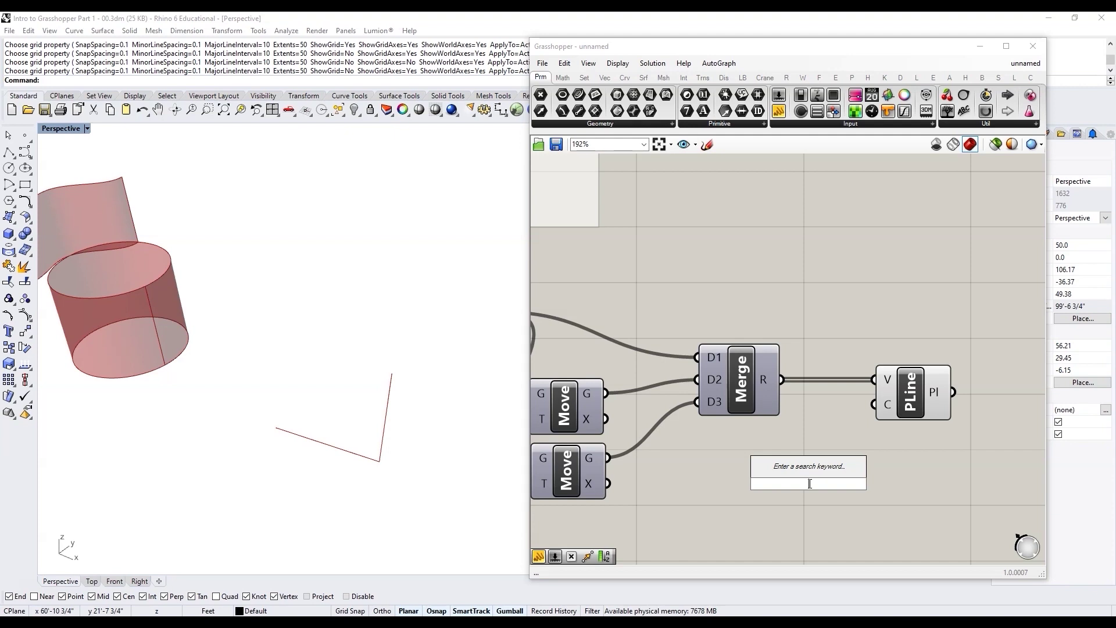
pyautogui.write('toggle')
pyautogui.press('Return')
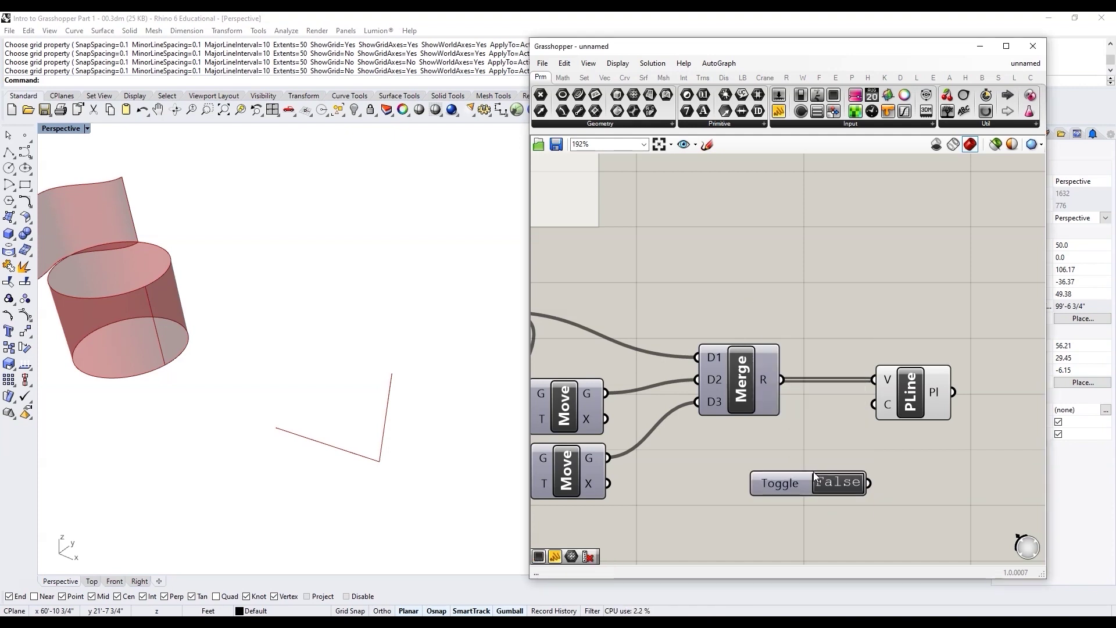
pyautogui.moveTo(789, 482); pyautogui.dragTo(780, 476)
pyautogui.doubleClick(838, 480)
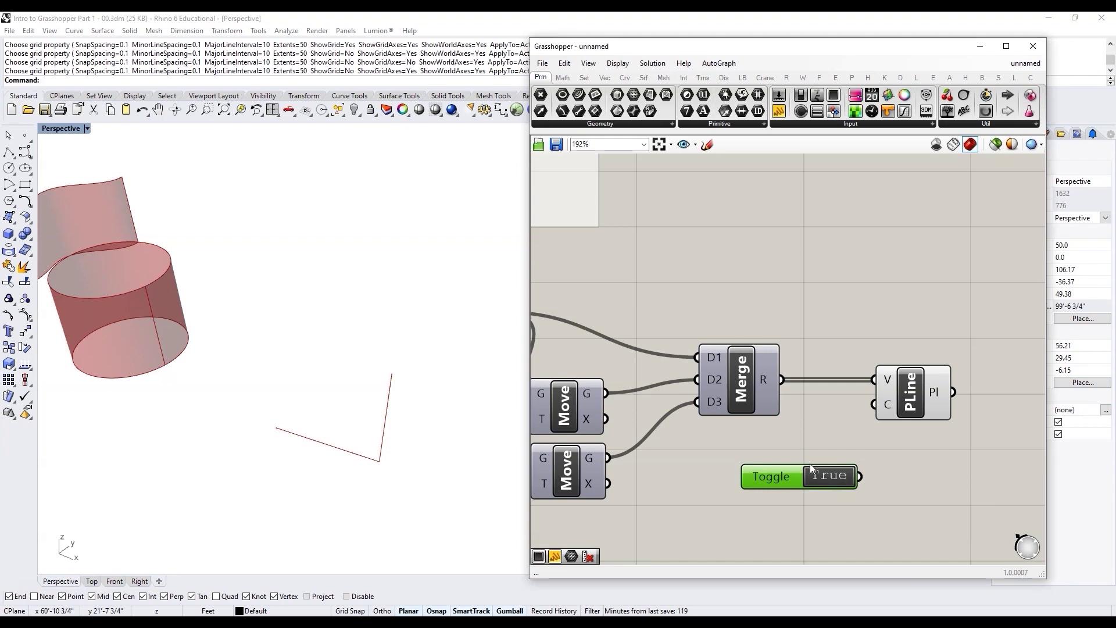
pyautogui.moveTo(860, 477); pyautogui.dragTo(874, 404)
pyautogui.moveTo(773, 473); pyautogui.dragTo(748, 463)
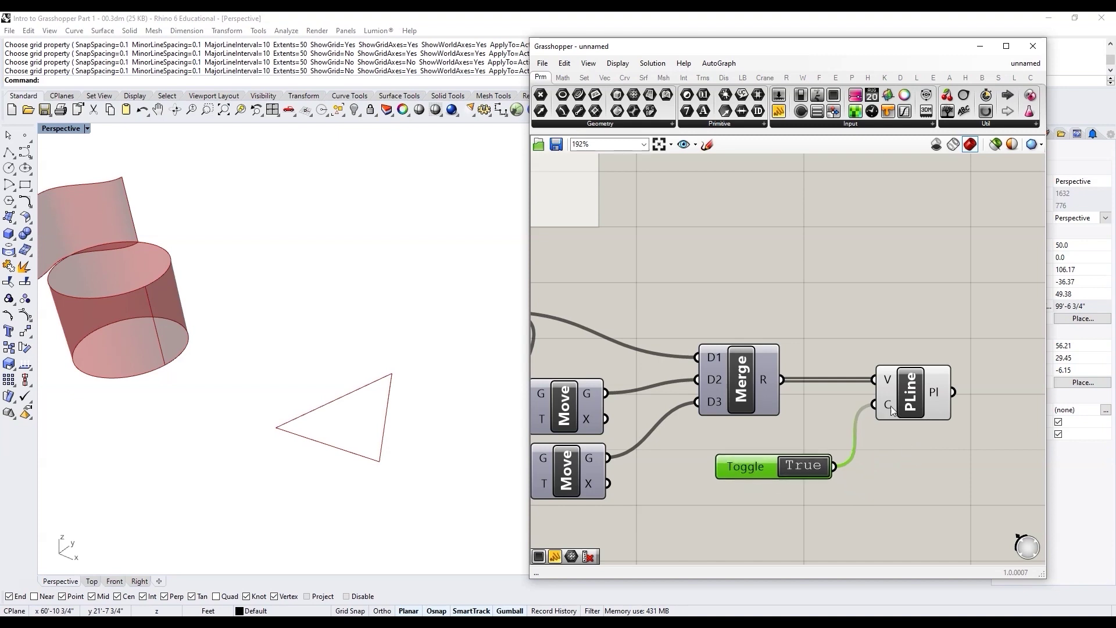
# Try a built-in True value on the PolyLine's C input in place of the toggle, and reconnect the toggle
pyautogui.rightClick(889, 405)
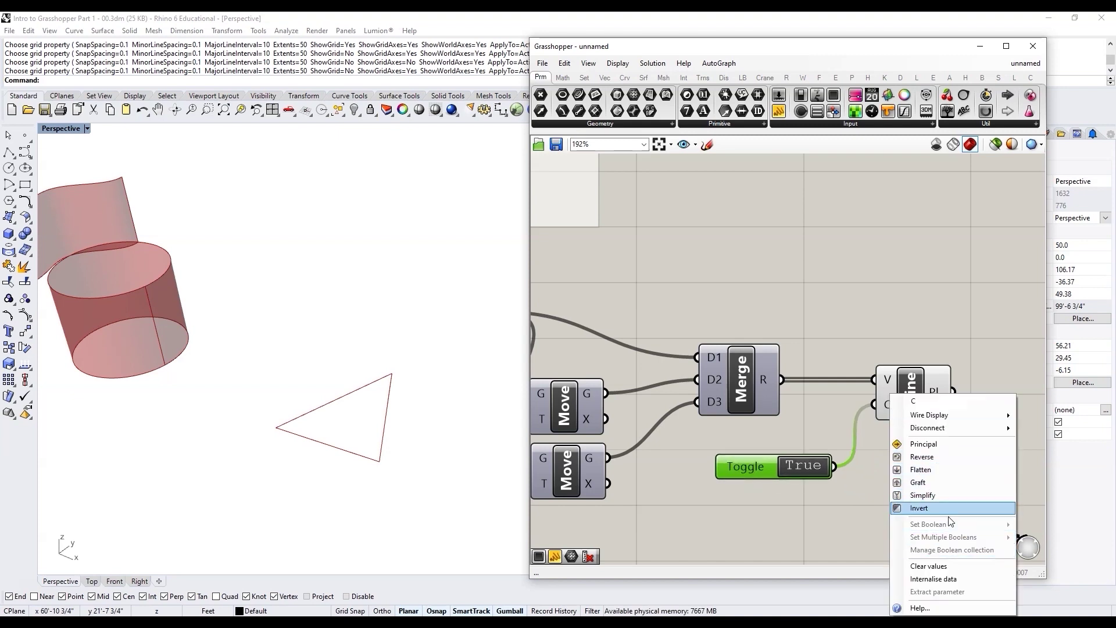
pyautogui.moveTo(954, 428)
pyautogui.click(837, 440)
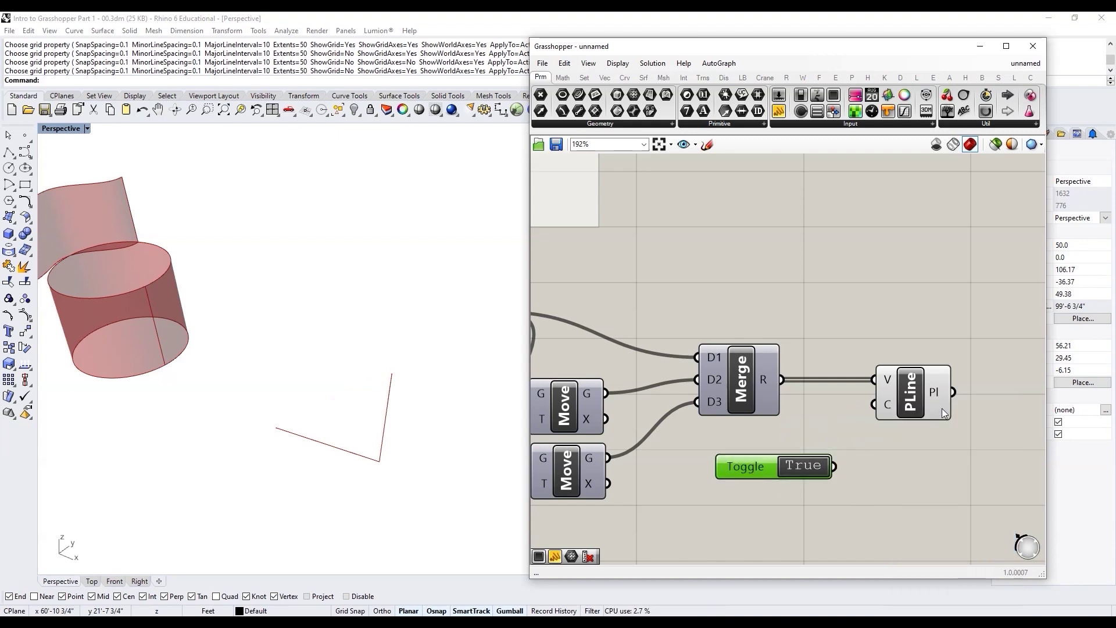
pyautogui.rightClick(883, 409)
pyautogui.moveTo(953, 519)
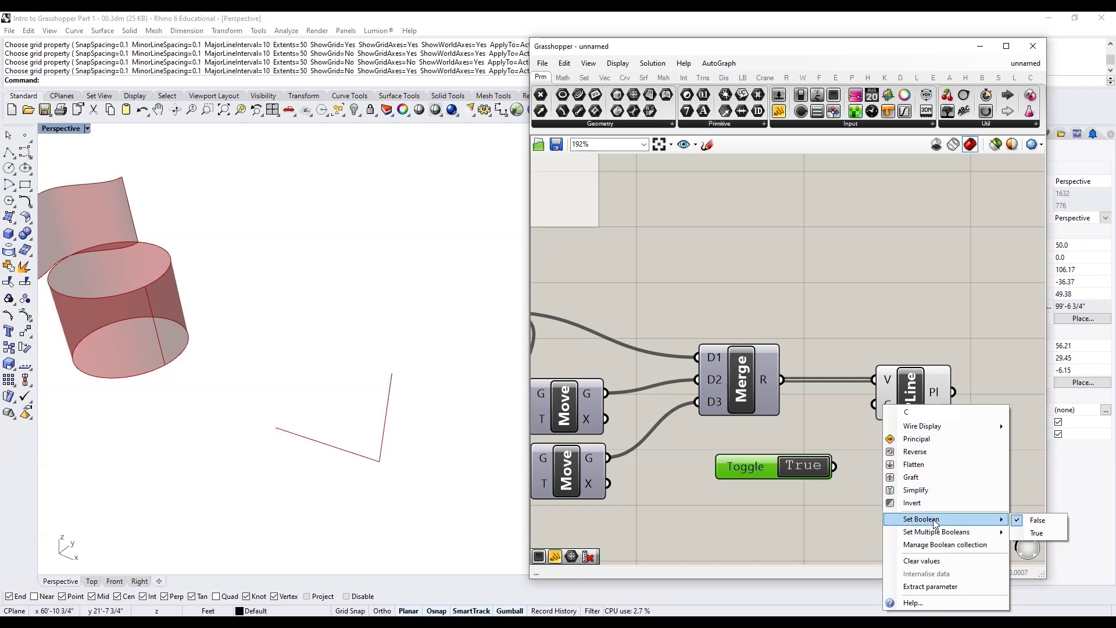
pyautogui.click(1037, 533)
pyautogui.moveTo(835, 466); pyautogui.dragTo(860, 410)
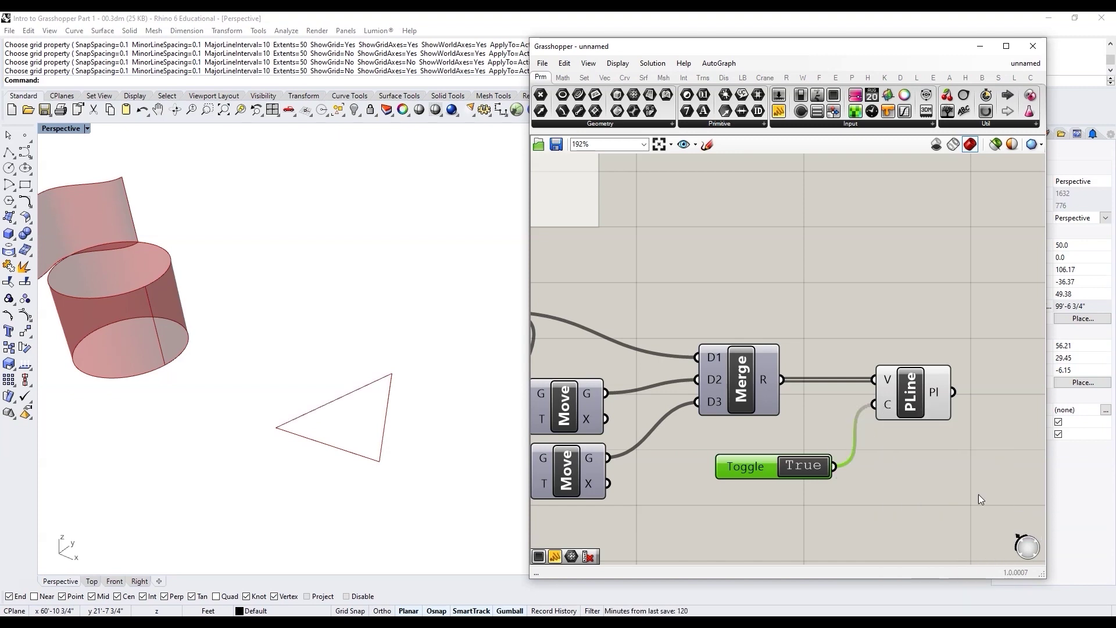
pyautogui.click(854, 492)
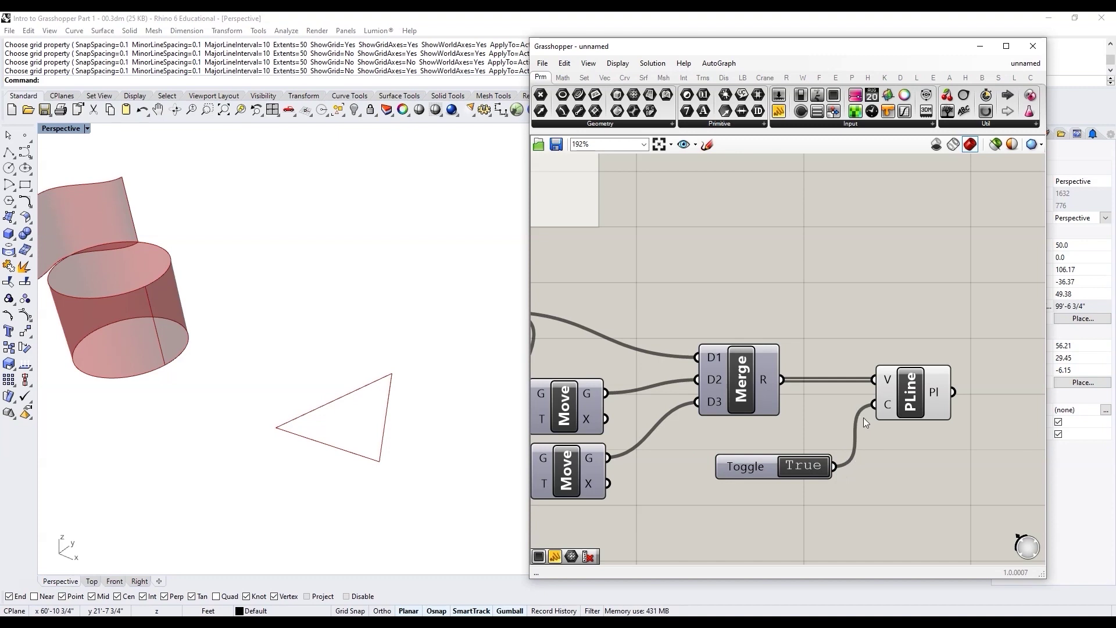
# Add another Move component beside the PolyLine component
pyautogui.scroll(-2, 876, 441)
pyautogui.click(826, 408)
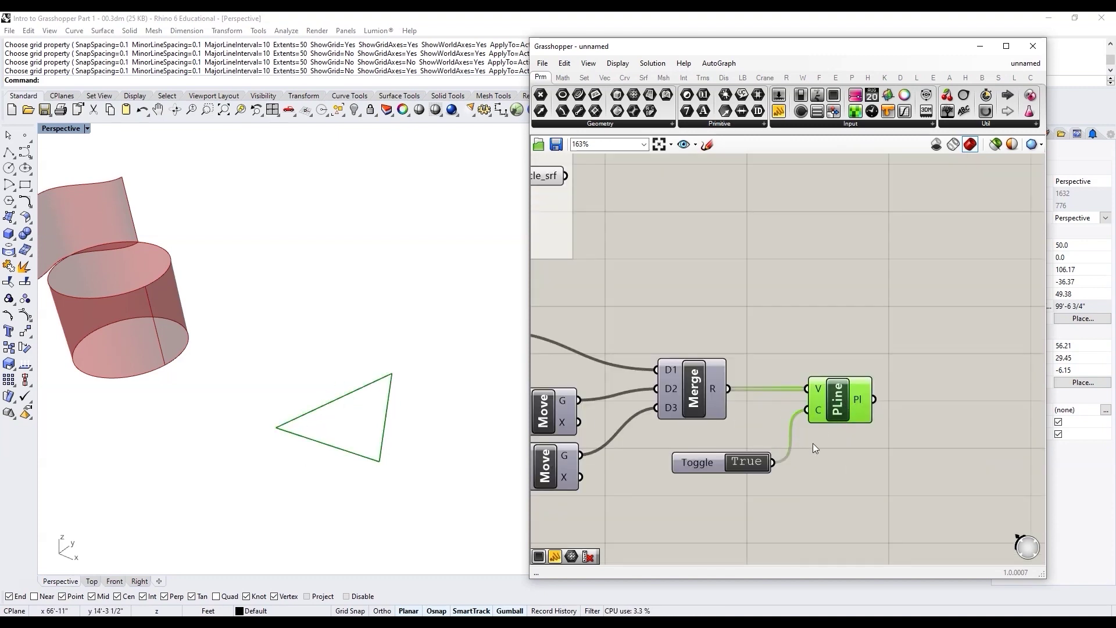
pyautogui.scroll(-5, 814, 443)
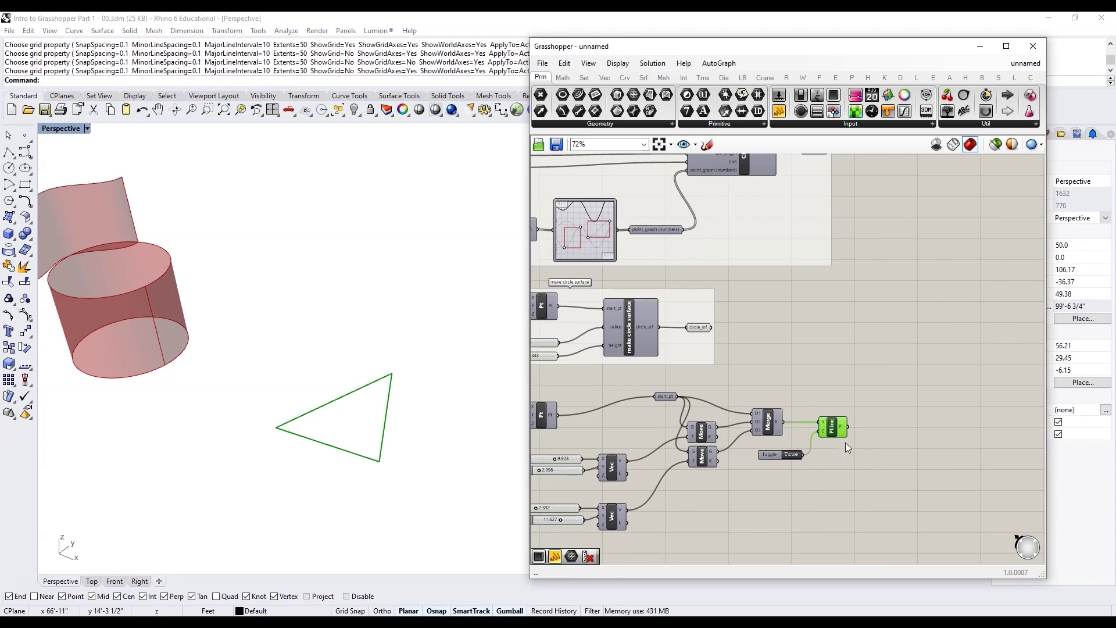
pyautogui.scroll(5, 854, 437)
pyautogui.doubleClick(923, 440)
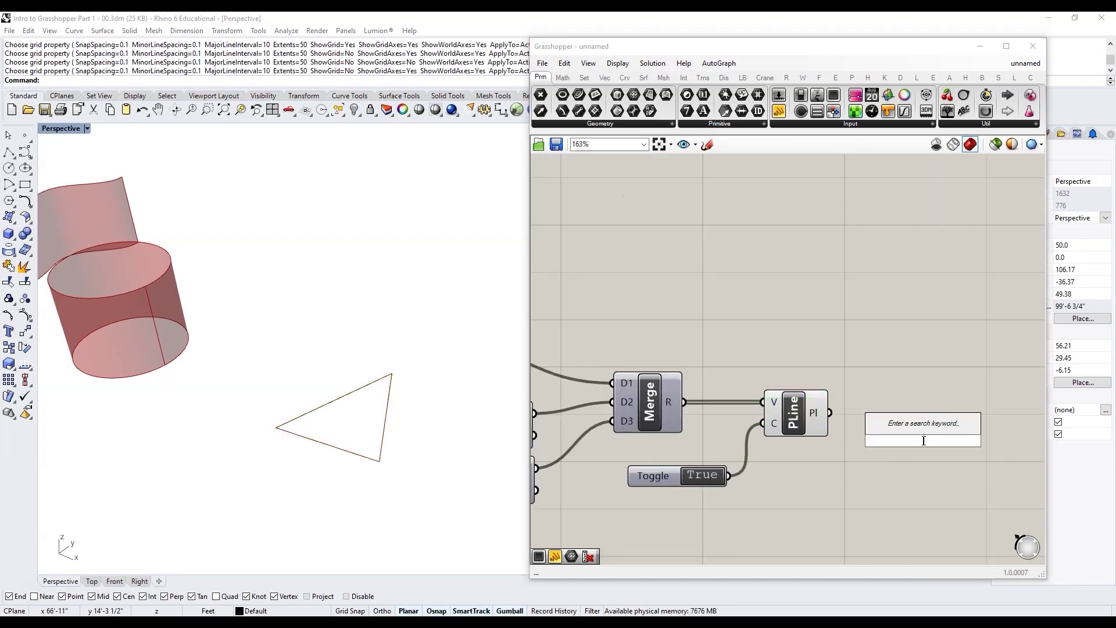
pyautogui.write('move')
pyautogui.press('Return')
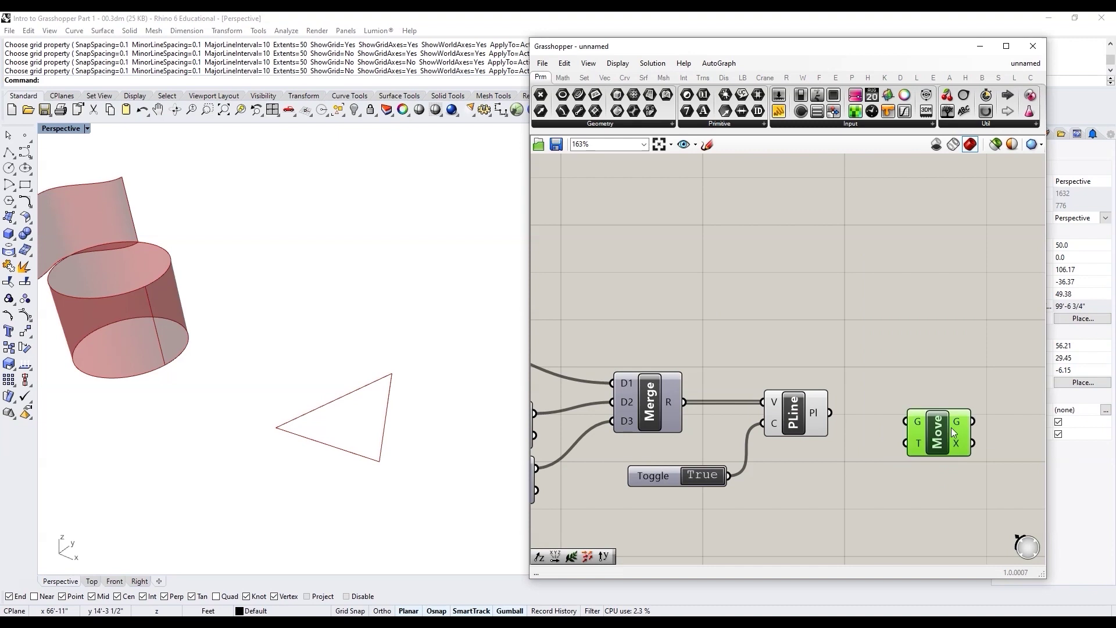
# Add a Unit Z component and connect it to the new Move's T input, with the PolyLine output feeding its G input
pyautogui.write('z')
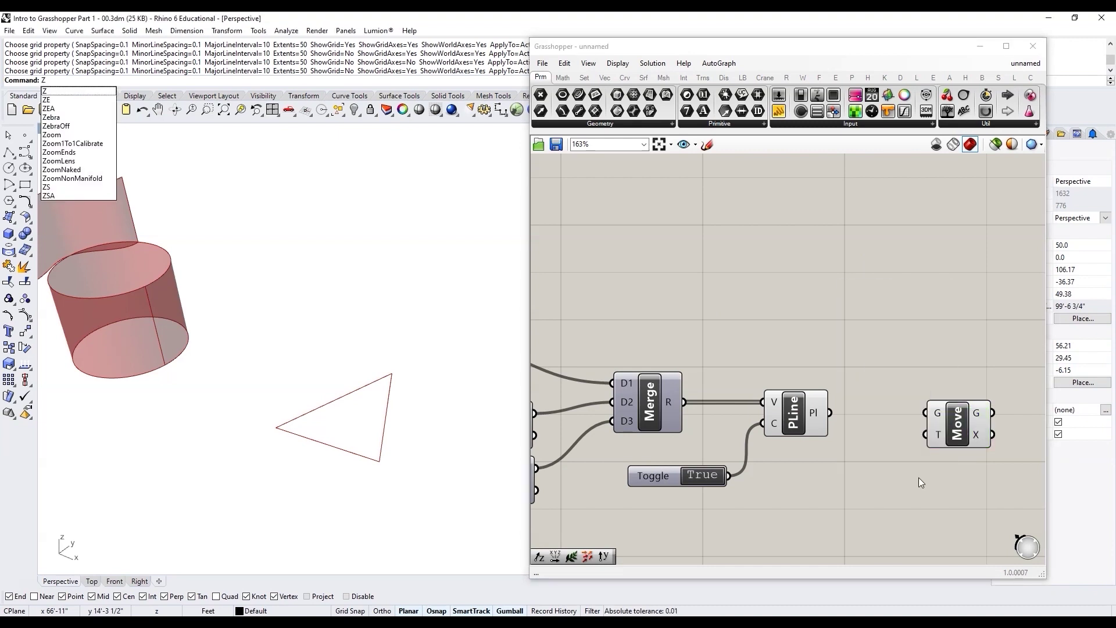
pyautogui.press('BackSpace')
pyautogui.doubleClick(872, 506)
pyautogui.write('z')
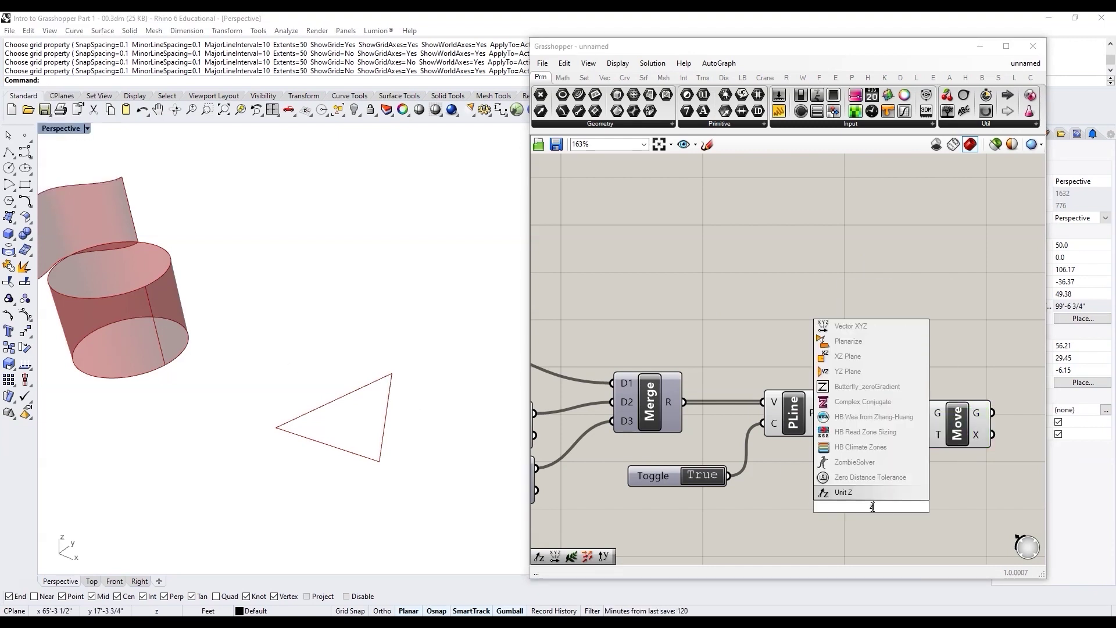
pyautogui.press('Return')
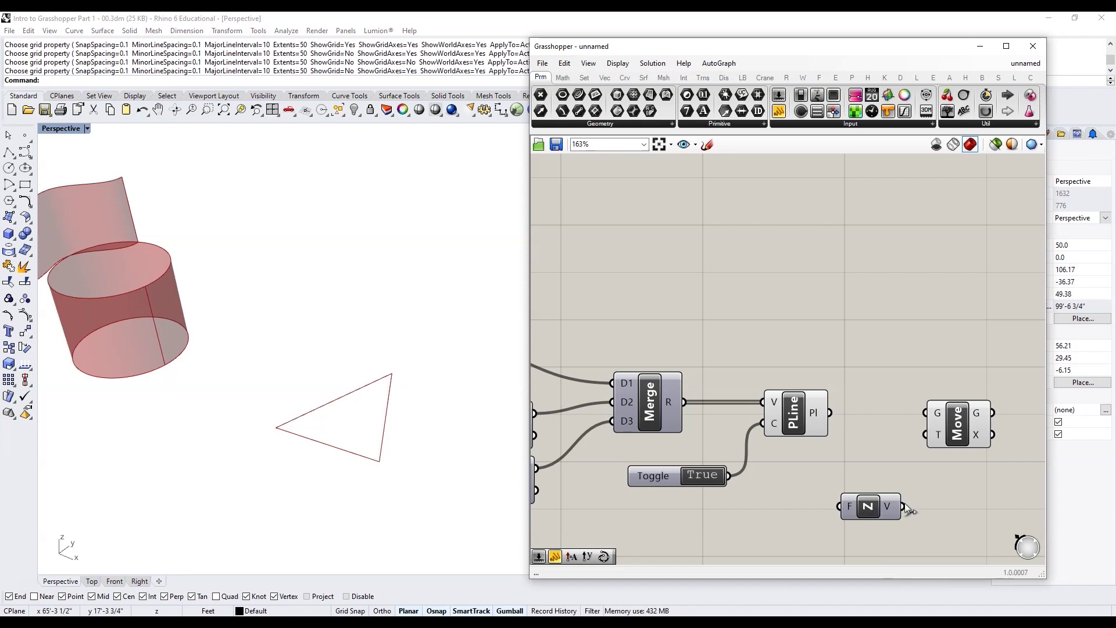
pyautogui.moveTo(904, 506); pyautogui.dragTo(974, 428)
pyautogui.moveTo(832, 413); pyautogui.dragTo(970, 422)
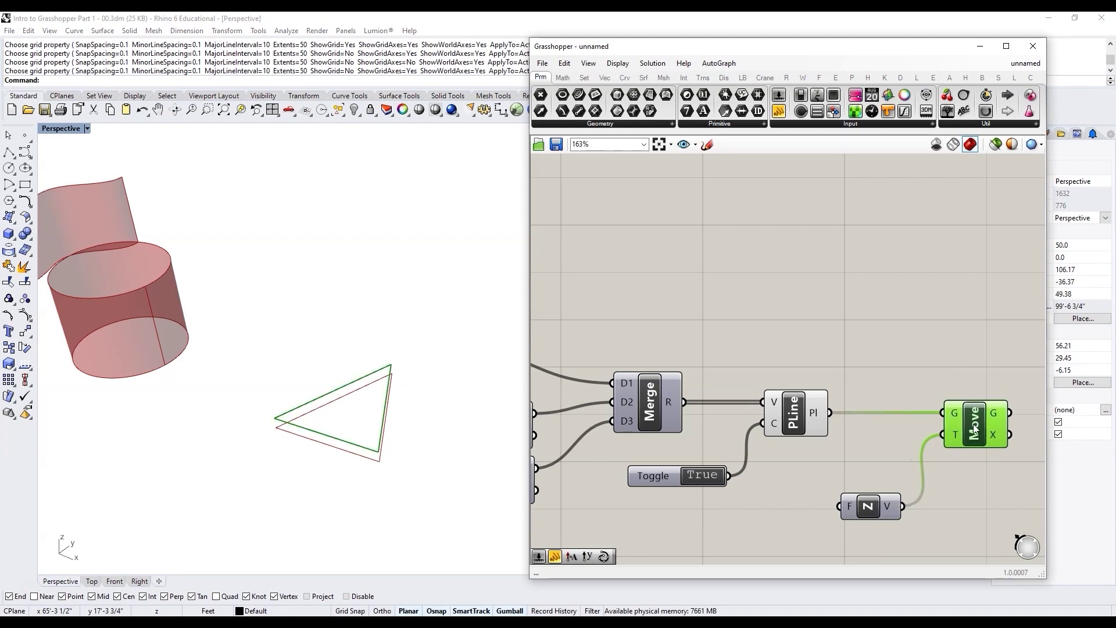
# Add a number slider ranging from 1 to 40.000, connect it to the Unit Z factor, and set it to 10.282
pyautogui.scroll(-3, 919, 462)
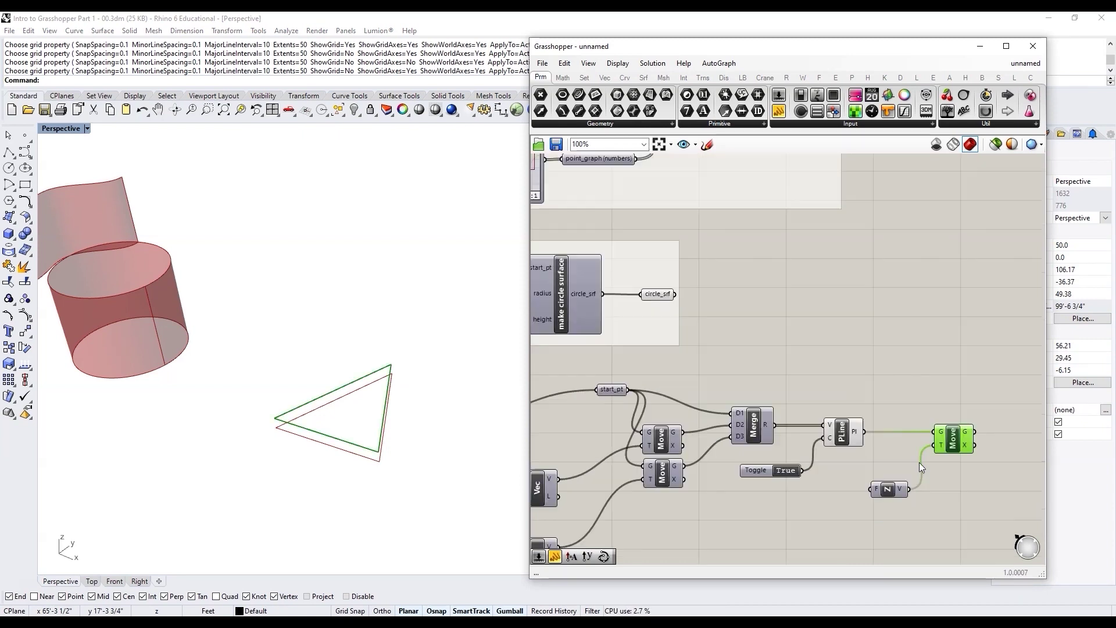
pyautogui.scroll(2, 800, 526)
pyautogui.doubleClick(836, 504)
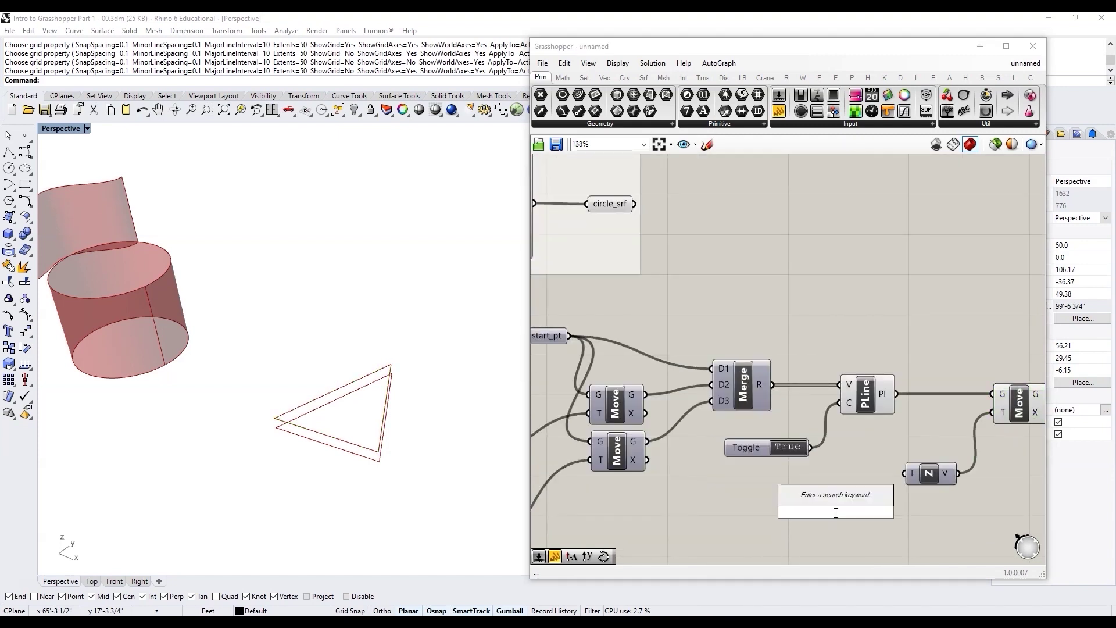
pyautogui.write('1')
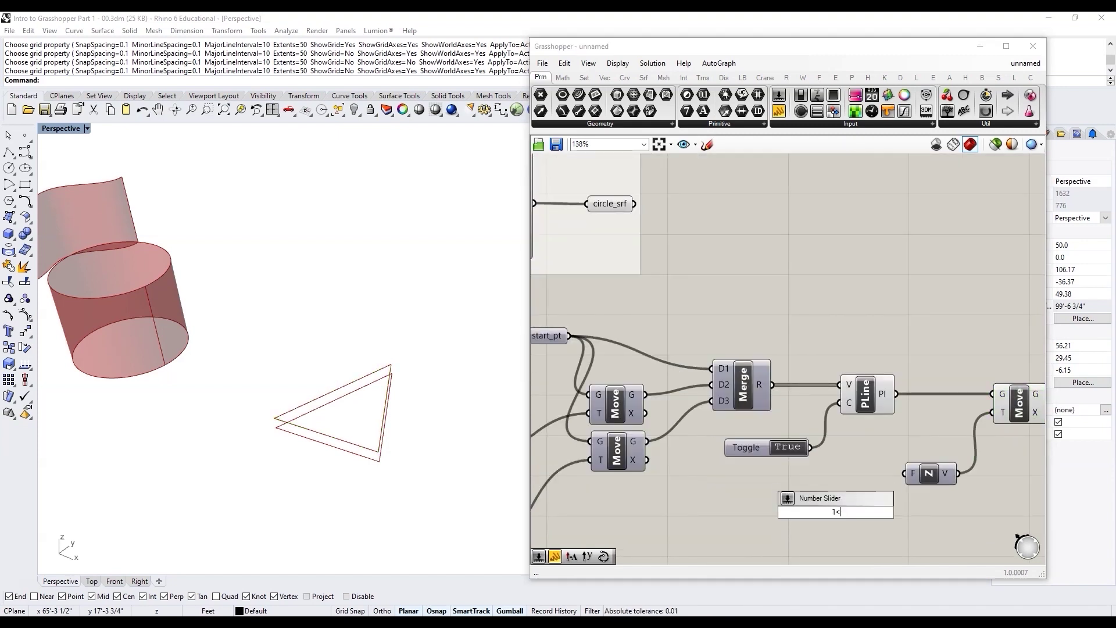
pyautogui.write('<40.000')
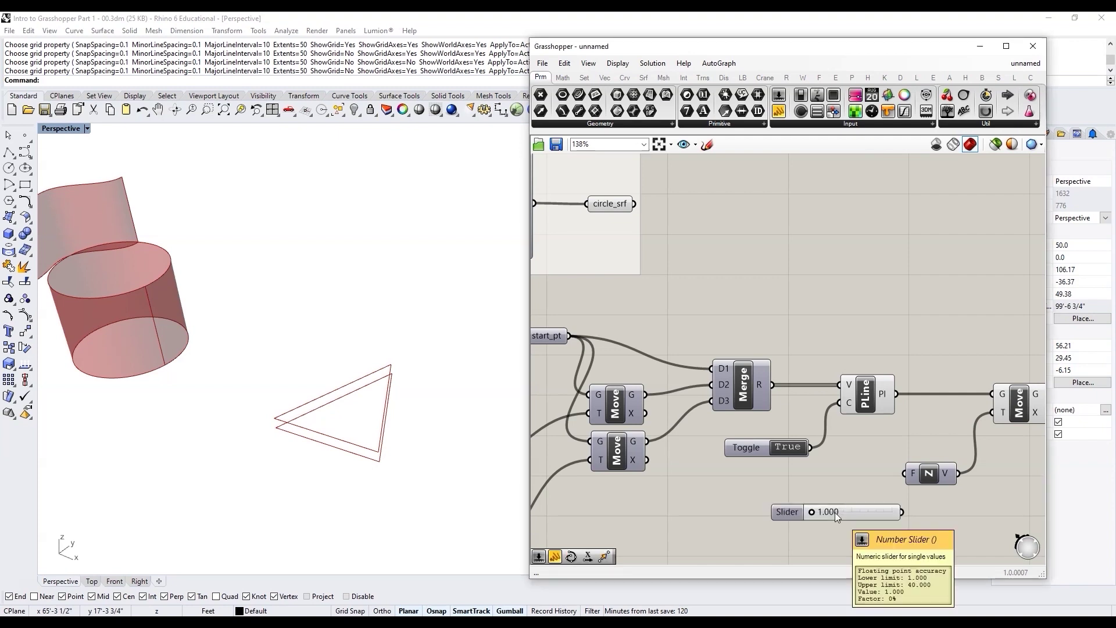
pyautogui.press('Return')
pyautogui.scroll(-2, 823, 480)
pyautogui.moveTo(850, 495); pyautogui.dragTo(891, 467)
pyautogui.moveTo(771, 495); pyautogui.dragTo(698, 510)
# Add a Number parameter beside the Factor slider and name it height
pyautogui.doubleClick(874, 514)
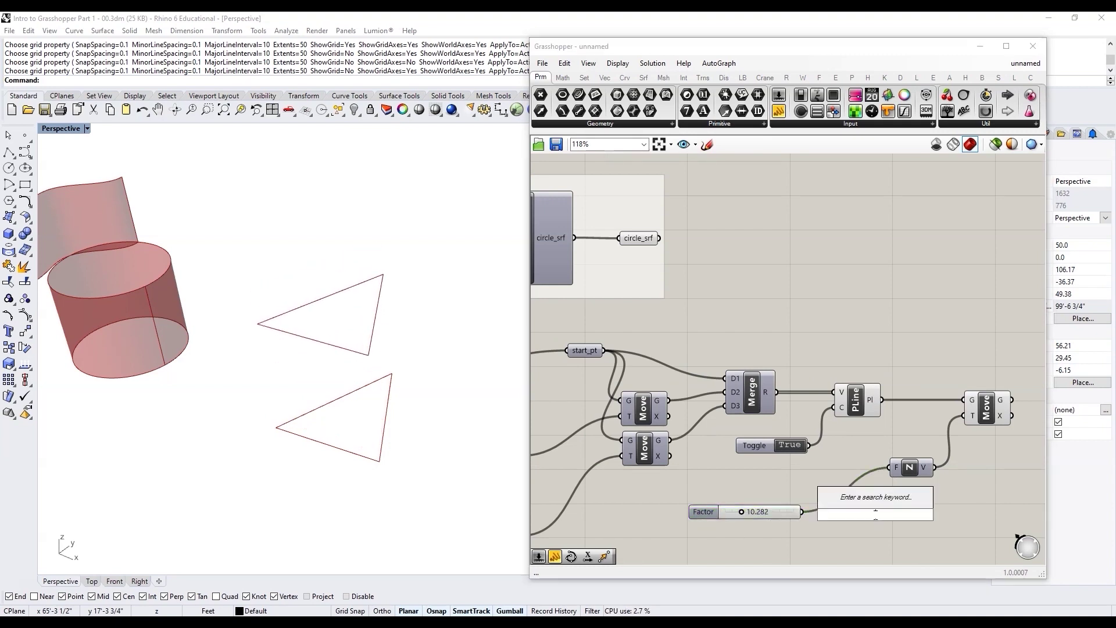
pyautogui.write('numb')
pyautogui.press('Return')
pyautogui.rightClick(875, 514)
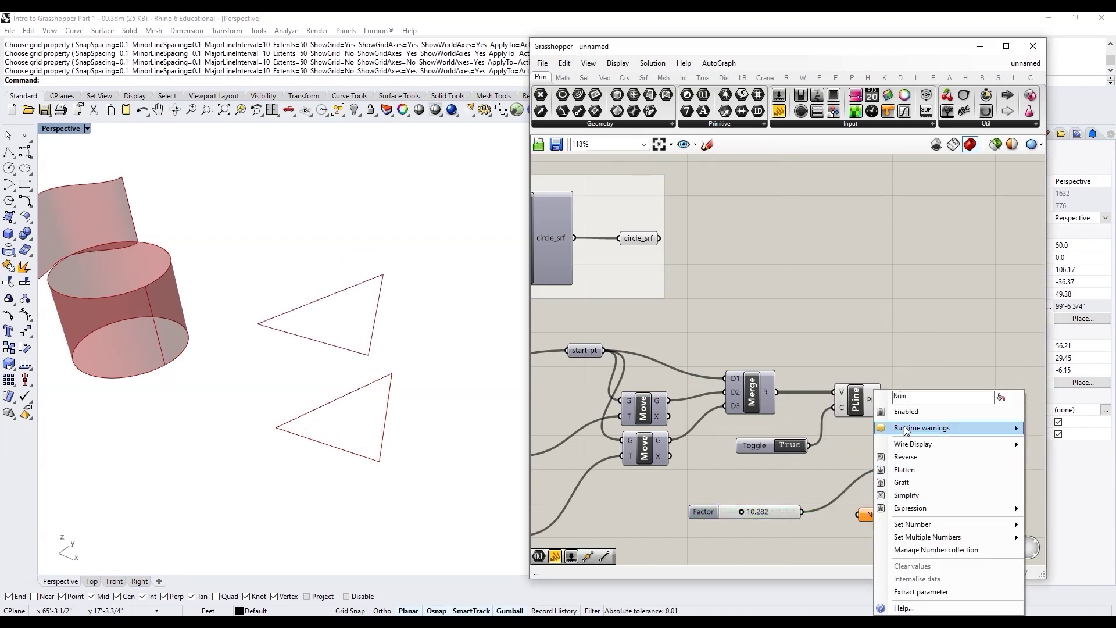
pyautogui.write('height')
# Rename the Factor slider height and wire the height parameter between the slider and the Unit Z component
pyautogui.moveTo(934, 396); pyautogui.dragTo(855, 404)
pyautogui.hotkey('ctrl', 'c')
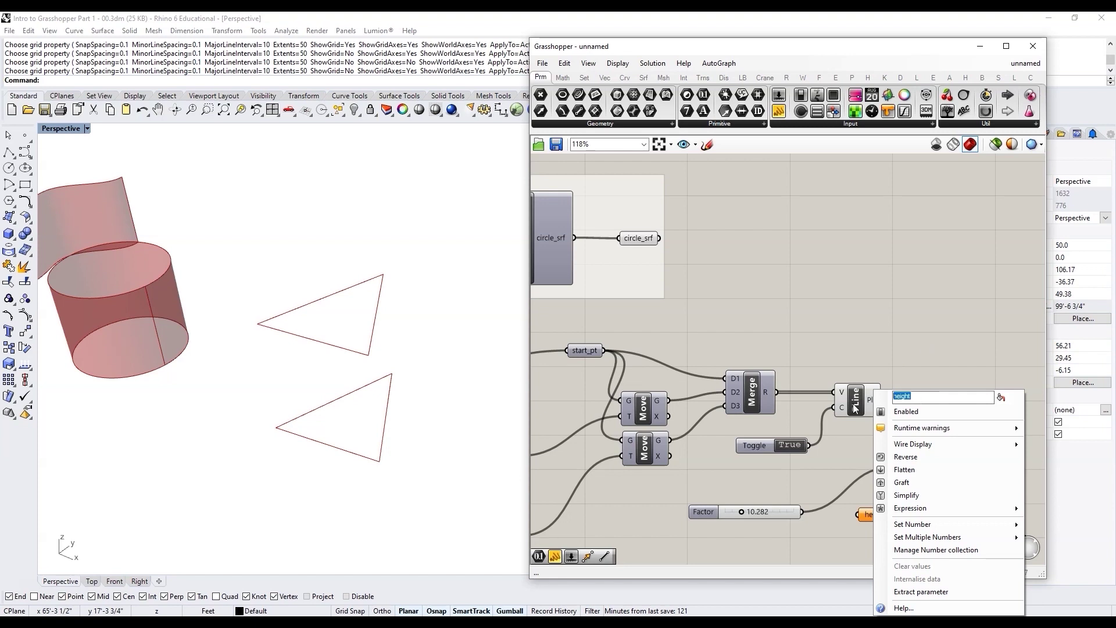
pyautogui.rightClick(707, 514)
pyautogui.hotkey('ctrl', 'v')
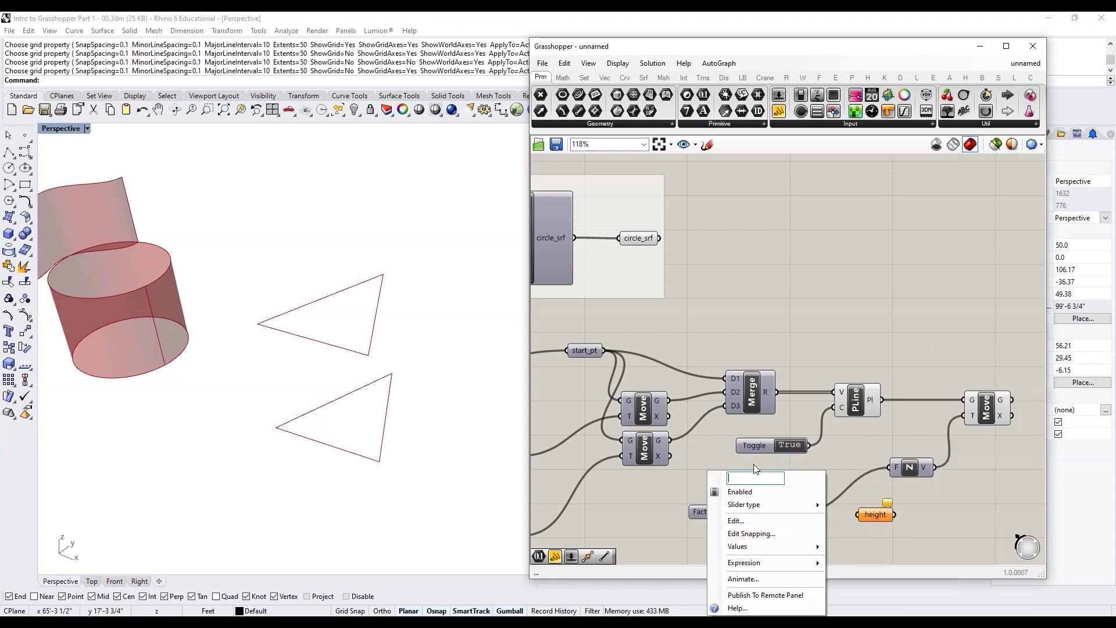
pyautogui.press('Return')
pyautogui.moveTo(894, 515); pyautogui.dragTo(886, 506)
pyautogui.scroll(2, 871, 434)
pyautogui.scroll(6, 801, 494)
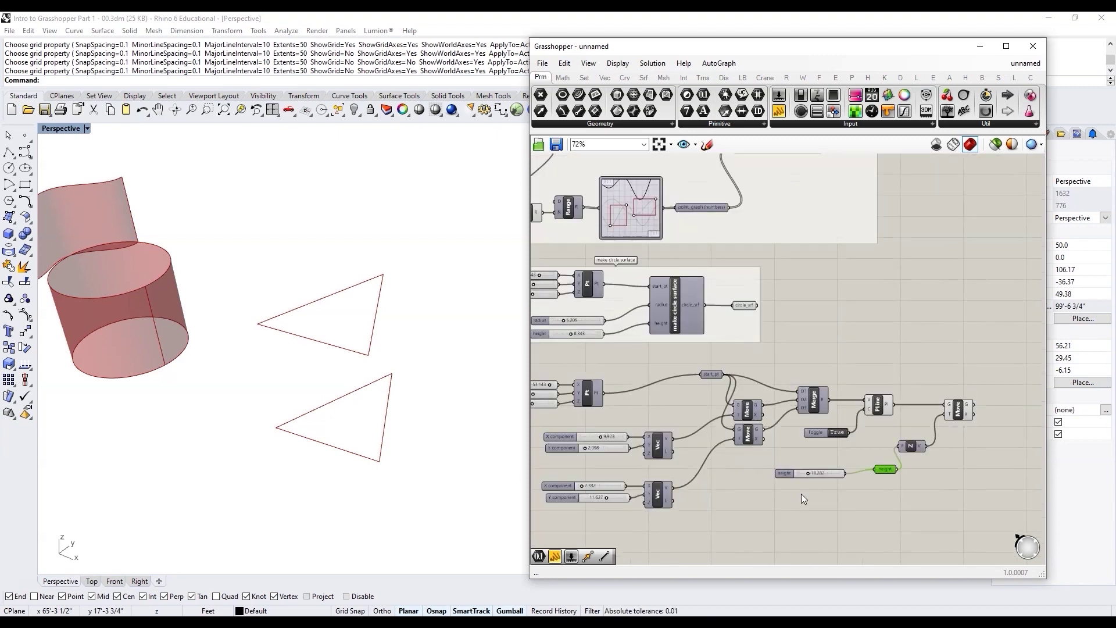
# Add a Merge component and place it above and beyond the vertical Move component
pyautogui.doubleClick(988, 428)
pyautogui.write('me')
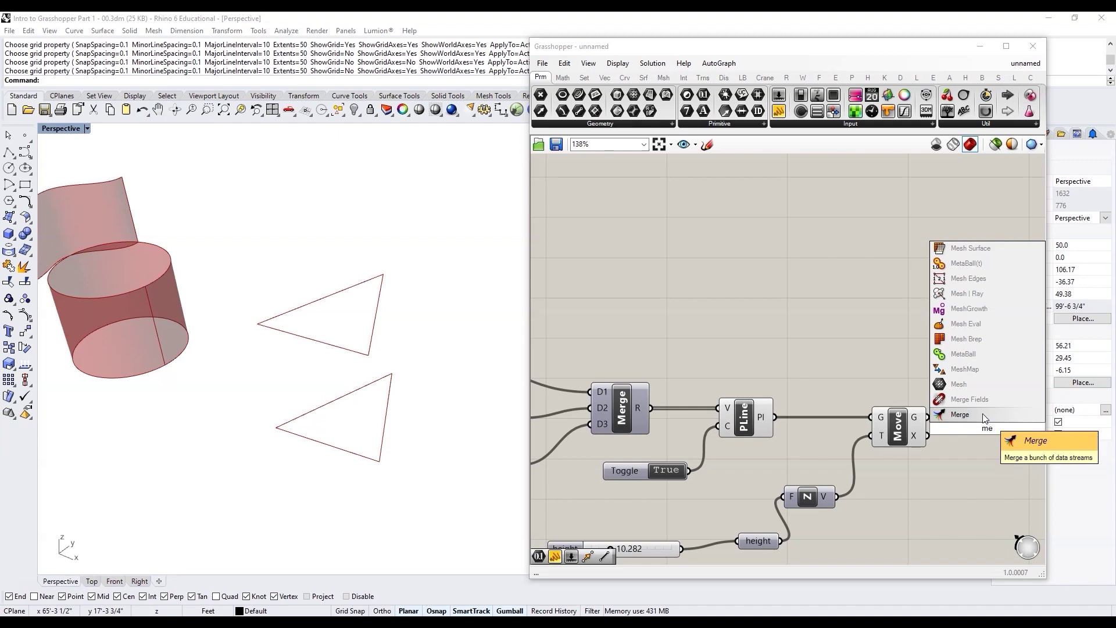
pyautogui.click(982, 414)
pyautogui.scroll(2, 979, 416)
pyautogui.moveTo(980, 416); pyautogui.dragTo(984, 346)
pyautogui.scroll(-3, 979, 369)
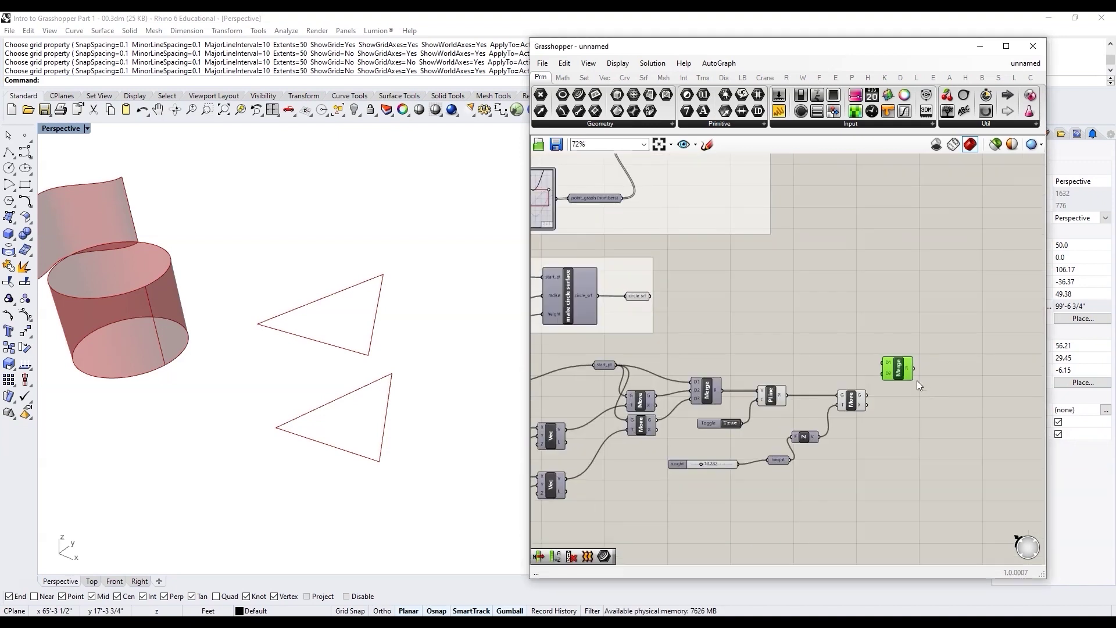
pyautogui.scroll(3, 907, 382)
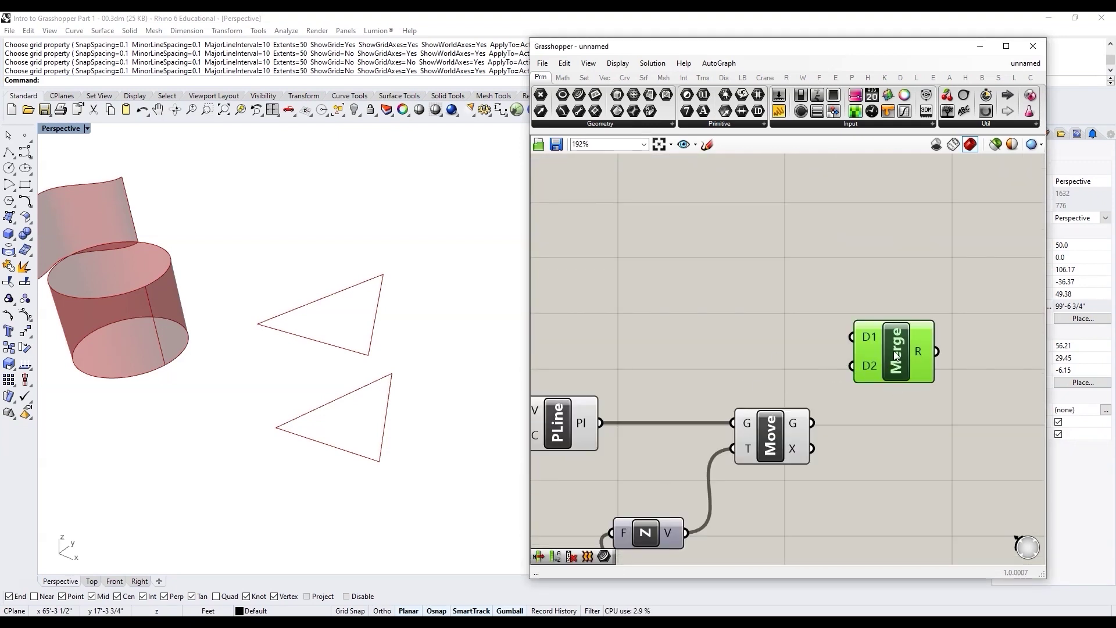
pyautogui.moveTo(896, 354); pyautogui.dragTo(891, 343)
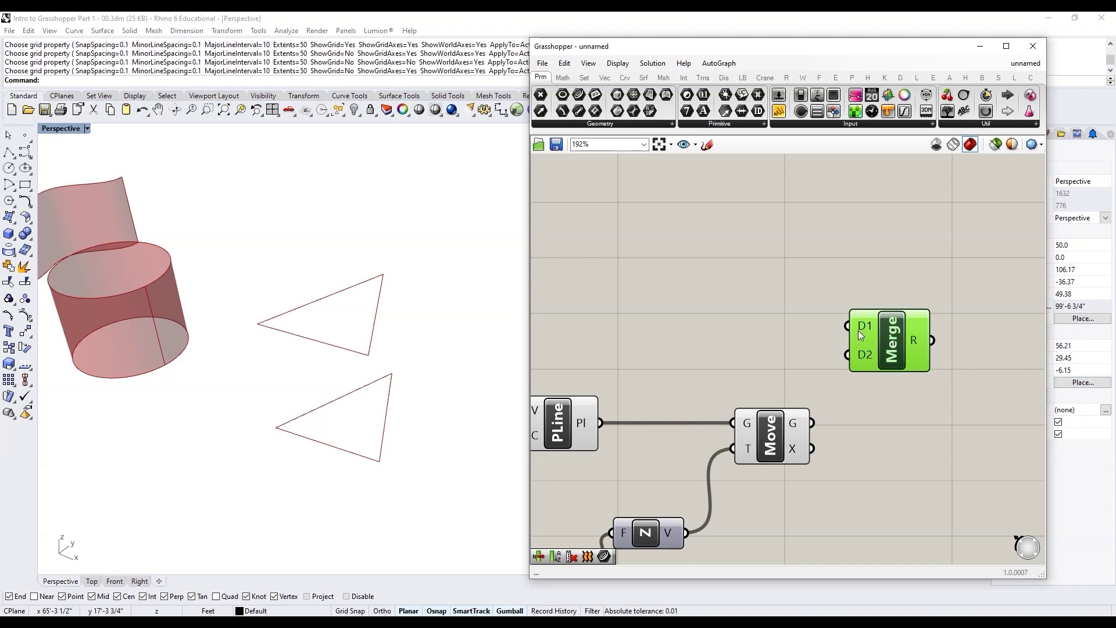
pyautogui.moveTo(898, 348); pyautogui.dragTo(900, 335)
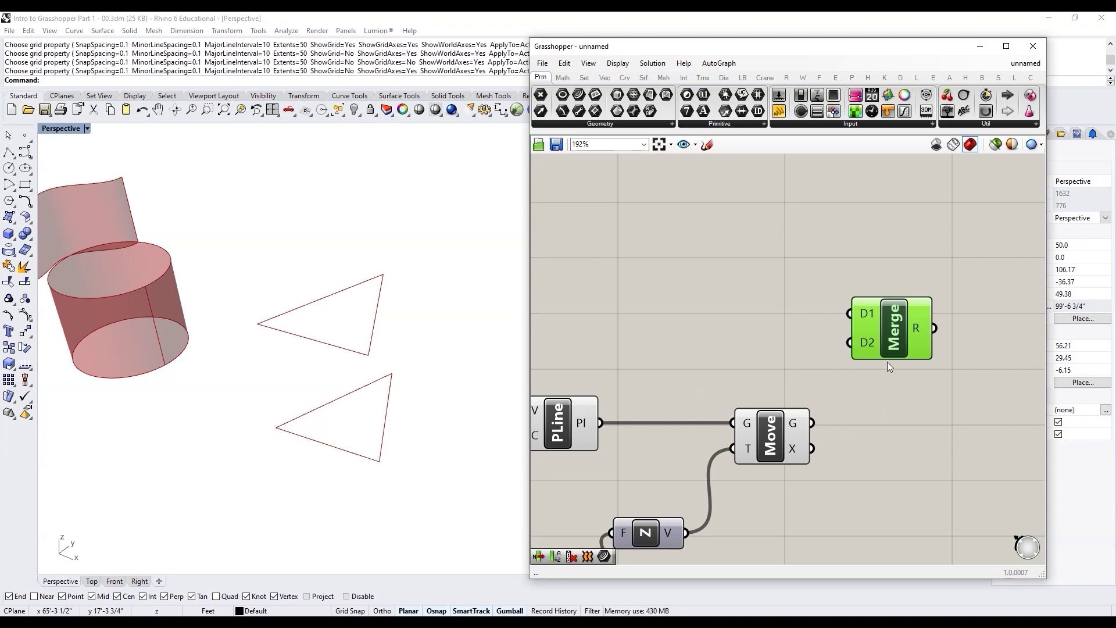
# Add a Loft component and connect both the Move's geometry output and the PolyLine output to its C input
pyautogui.doubleClick(931, 435)
pyautogui.write('loft')
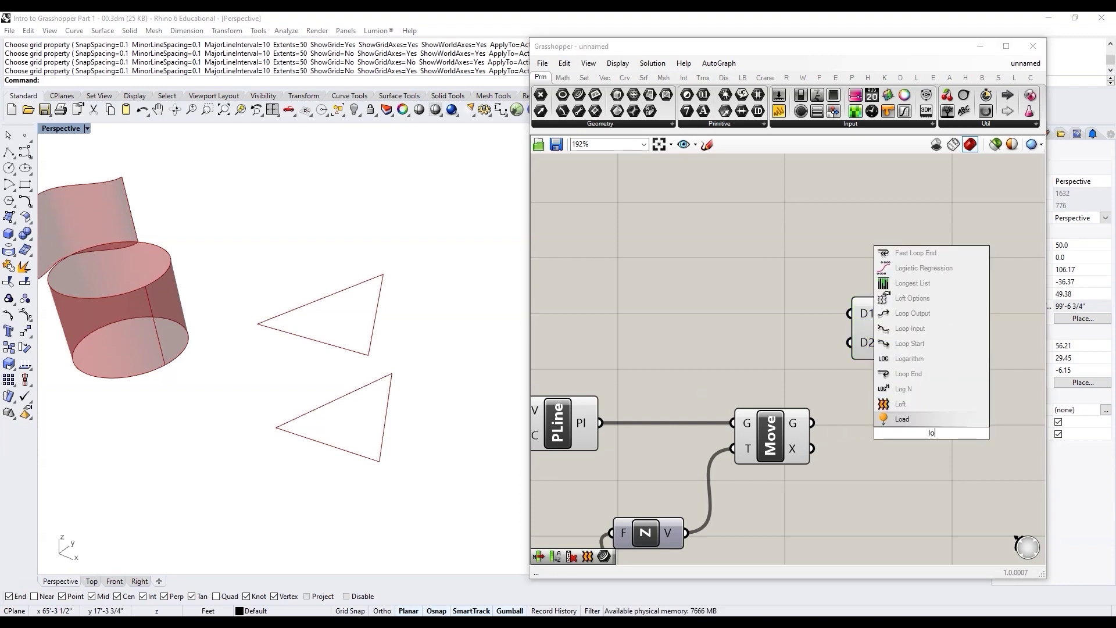
pyautogui.click(933, 419)
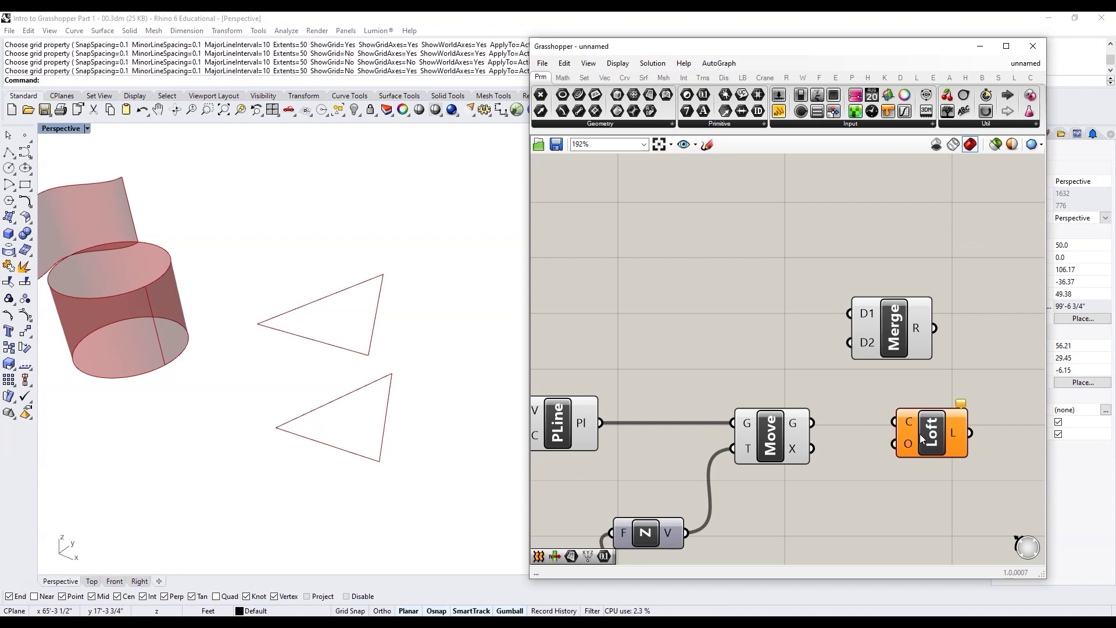
pyautogui.click(933, 420)
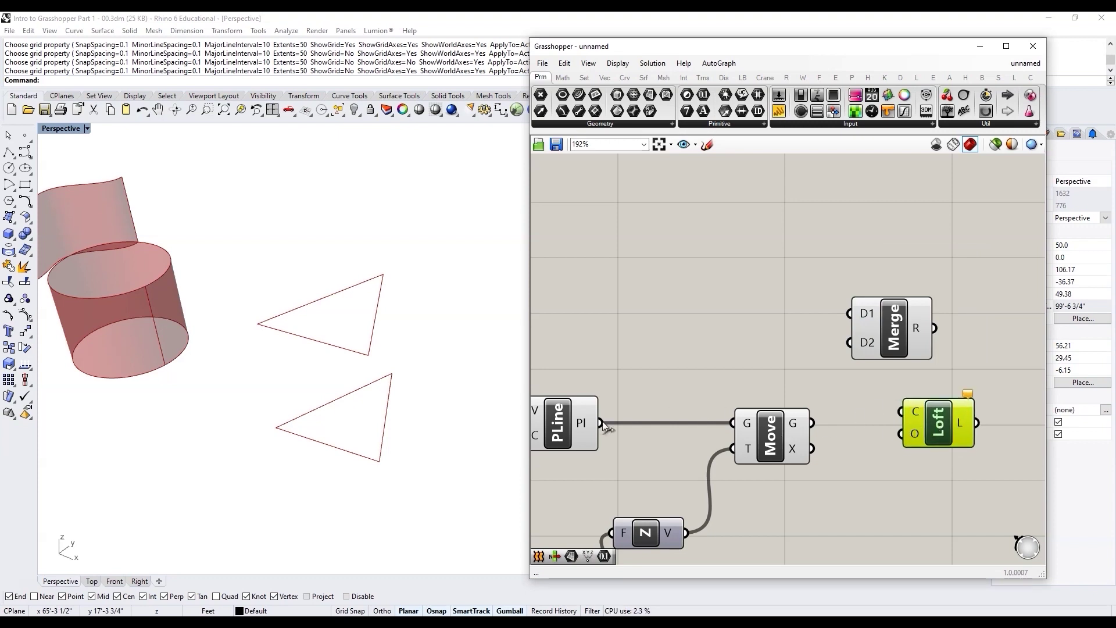
pyautogui.moveTo(812, 423); pyautogui.dragTo(947, 406)
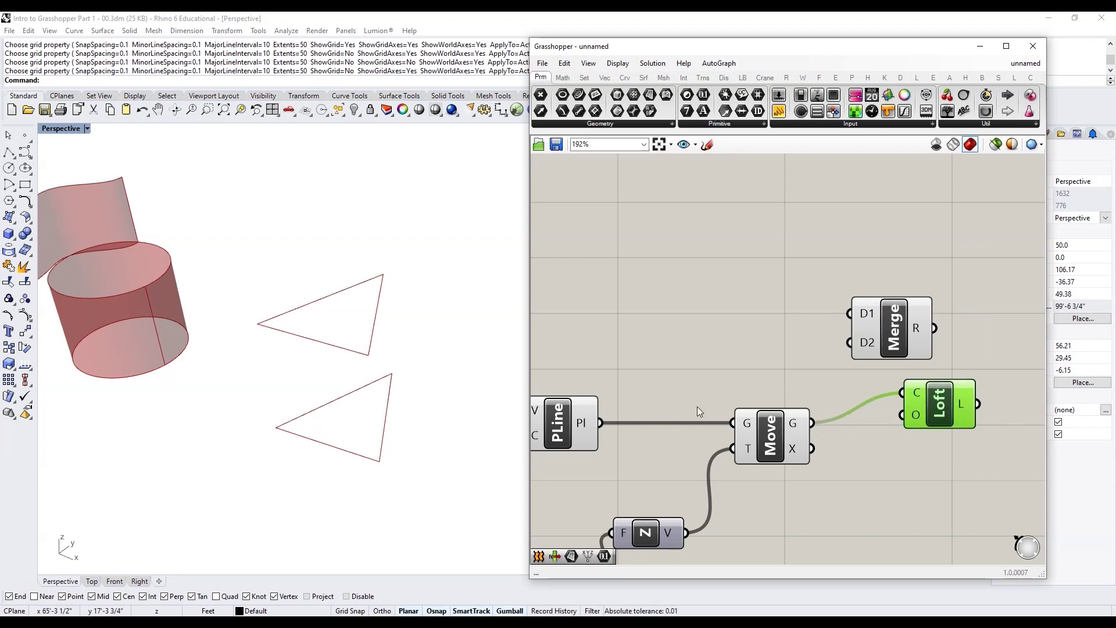
pyautogui.moveTo(601, 423); pyautogui.dragTo(891, 389)
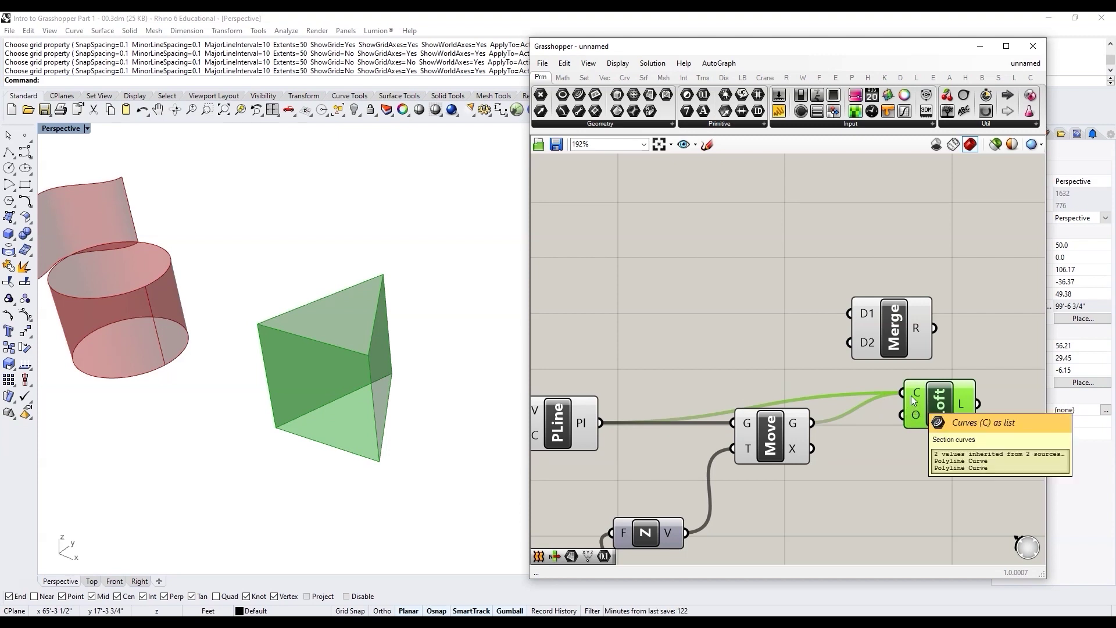
# Try detaching the wires from the Loft's C input, and reconnect the Move and PolyLine outputs directly
pyautogui.moveTo(767, 443); pyautogui.dragTo(767, 468)
pyautogui.moveTo(901, 393)
pyautogui.keyDown('ctrl'); pyautogui.mouseDown()
pyautogui.moveTo(601, 423)
pyautogui.moveTo(880, 392)
pyautogui.mouseUp(); pyautogui.keyUp('ctrl')
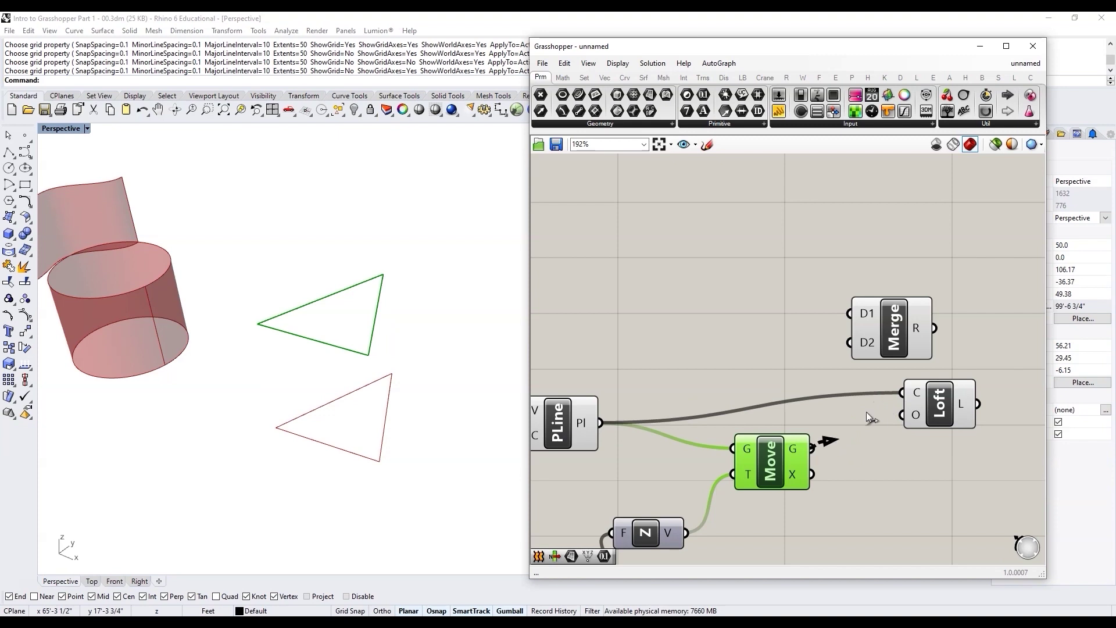
pyautogui.moveTo(852, 423); pyautogui.dragTo(898, 393)
pyautogui.keyDown('shift'); pyautogui.moveTo(601, 424); pyautogui.dragTo(1000, 435); pyautogui.keyUp('shift')
# Connect the Move output to the Merge's D1 and the PolyLine to D2, and feed the merged result into the Loft's C input
pyautogui.moveTo(812, 448); pyautogui.dragTo(849, 314)
pyautogui.moveTo(601, 423); pyautogui.dragTo(849, 342)
pyautogui.scroll(3, 894, 349)
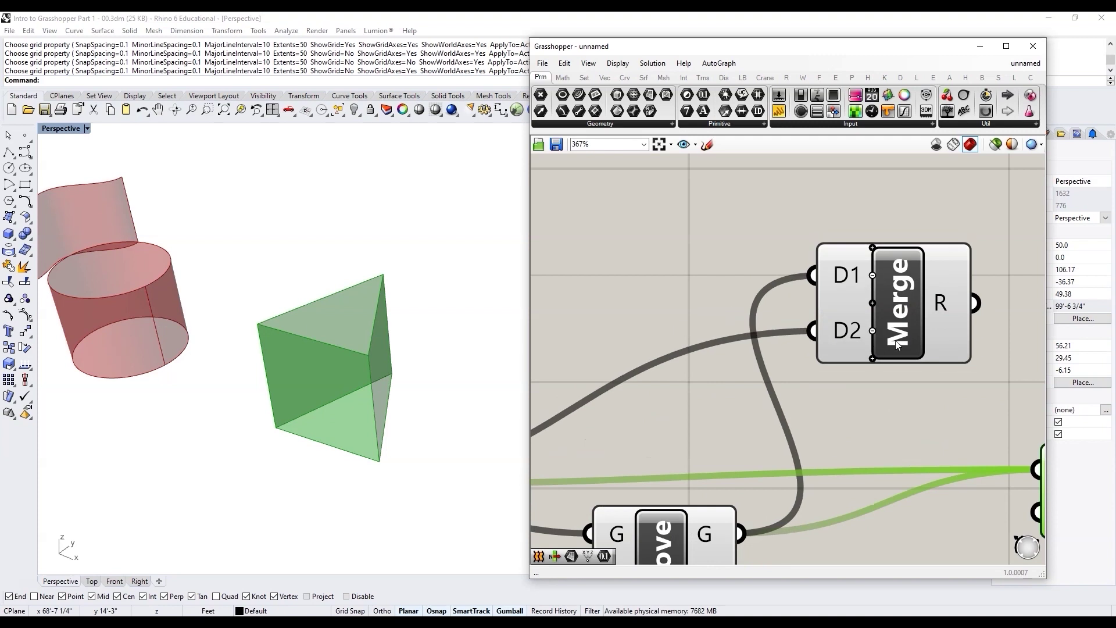
pyautogui.click(897, 344)
pyautogui.scroll(-3, 895, 384)
pyautogui.moveTo(865, 383); pyautogui.dragTo(900, 437)
pyautogui.moveTo(834, 405); pyautogui.dragTo(842, 449)
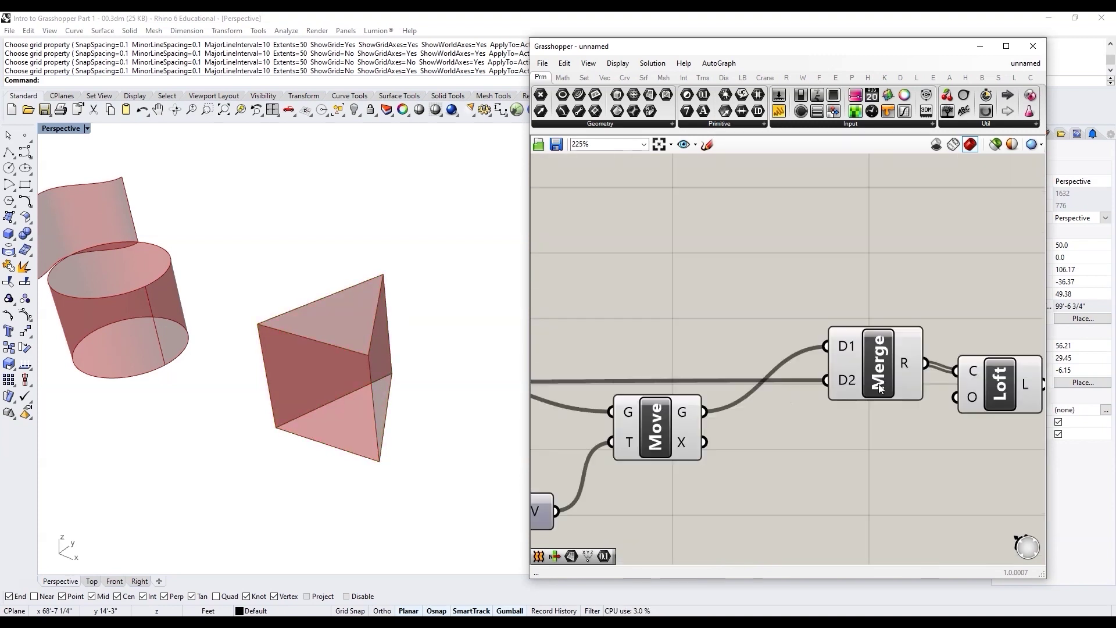
# Turn off the preview of the PolyLine, Unit Z, Move and Merge components that feed the Loft
pyautogui.moveTo(876, 378); pyautogui.dragTo(871, 380)
pyautogui.scroll(-3, 880, 407)
pyautogui.moveTo(889, 456); pyautogui.dragTo(649, 366)
pyautogui.middleClick(692, 378)
pyautogui.click(723, 352)
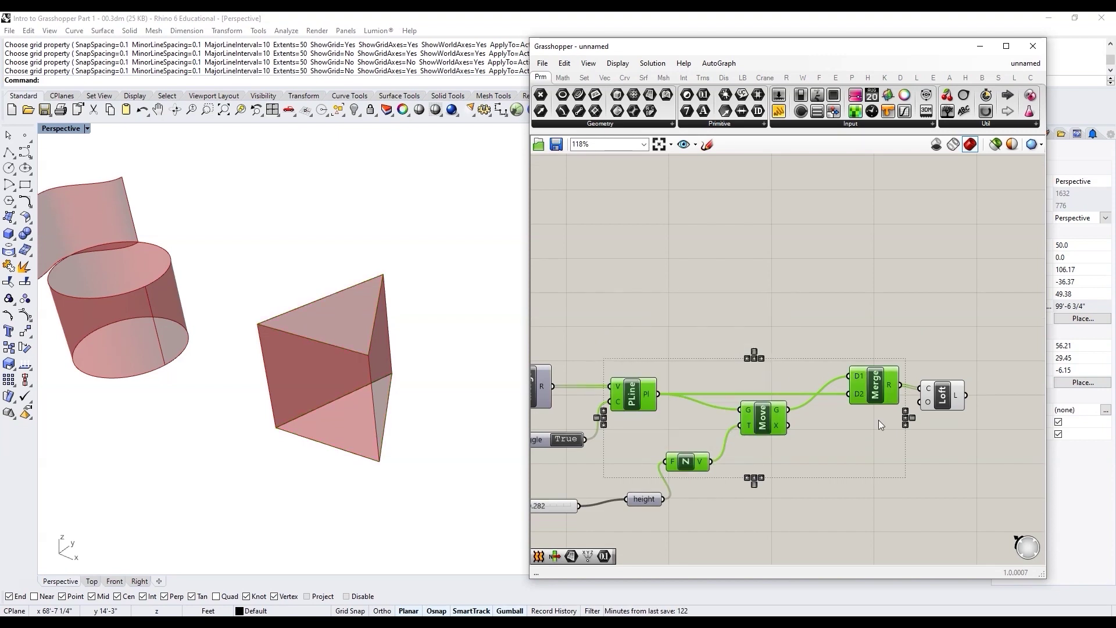
pyautogui.moveTo(944, 400); pyautogui.dragTo(949, 392)
pyautogui.scroll(-2, 891, 401)
pyautogui.scroll(3, 906, 407)
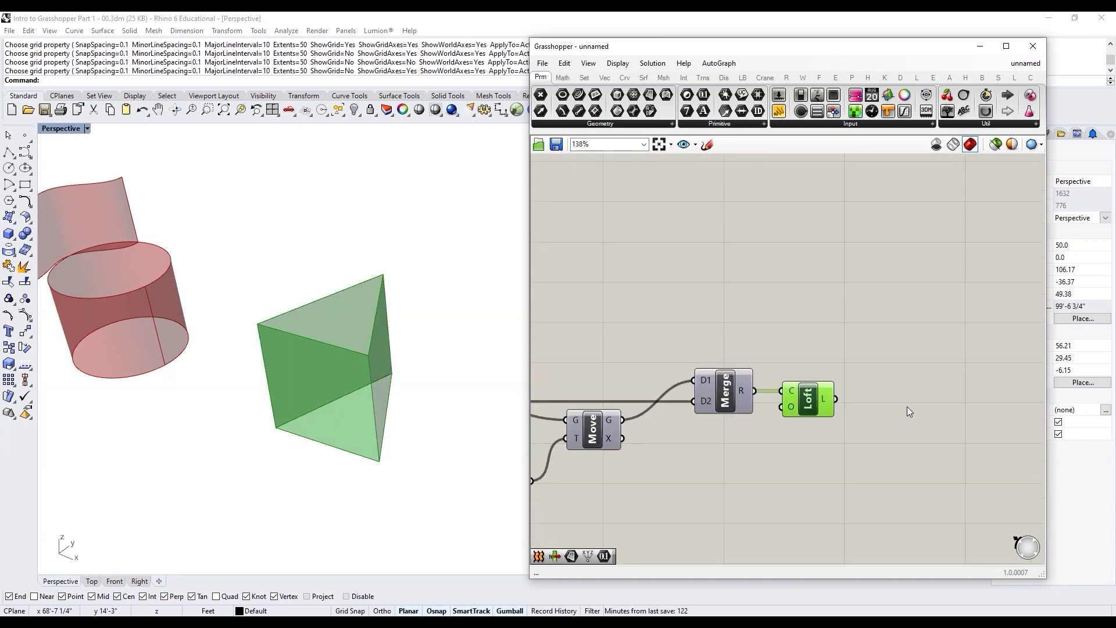
# Try a Surface parameter on the Loft's L output, and delete the parameter
pyautogui.doubleClick(910, 406)
pyautogui.write('surface')
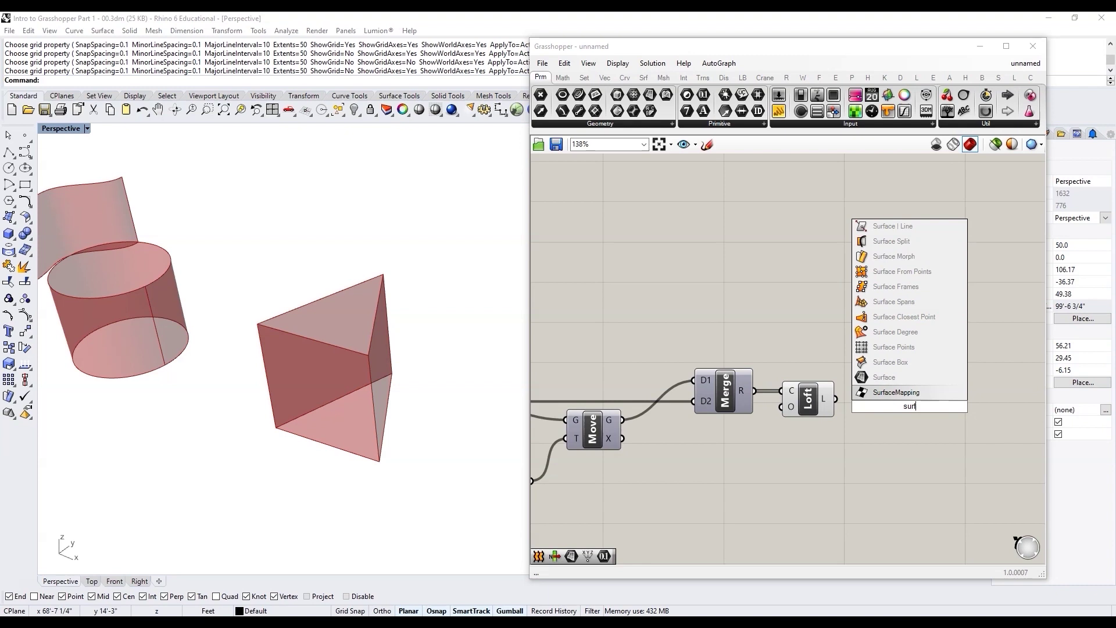
pyautogui.press('Return')
pyautogui.click(898, 411)
pyautogui.scroll(3, 854, 404)
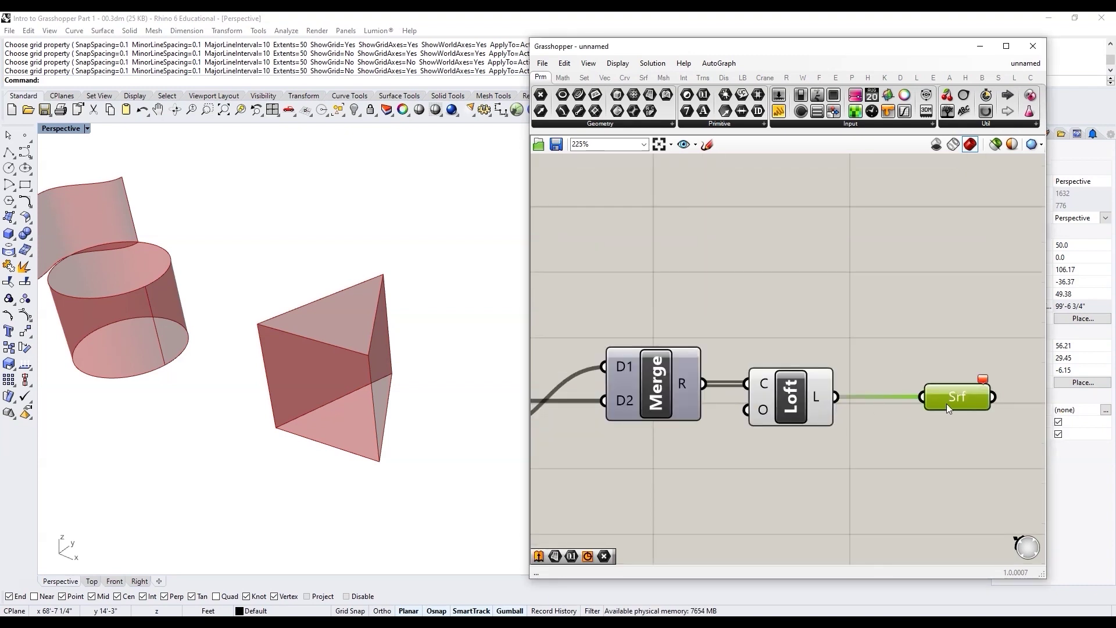
pyautogui.scroll(-3, 879, 396)
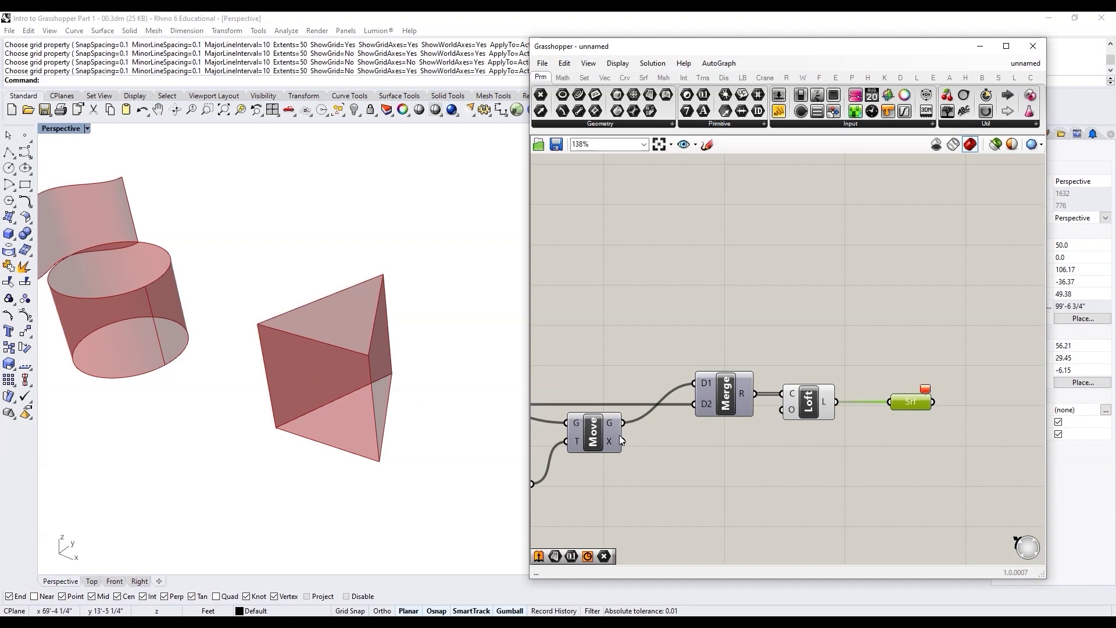
pyautogui.moveTo(610, 447)
pyautogui.scroll(1, 802, 419)
pyautogui.moveTo(872, 403); pyautogui.dragTo(867, 375)
pyautogui.press('Delete')
# Add a Brep parameter and connect the Loft's L output to it
pyautogui.doubleClick(874, 427)
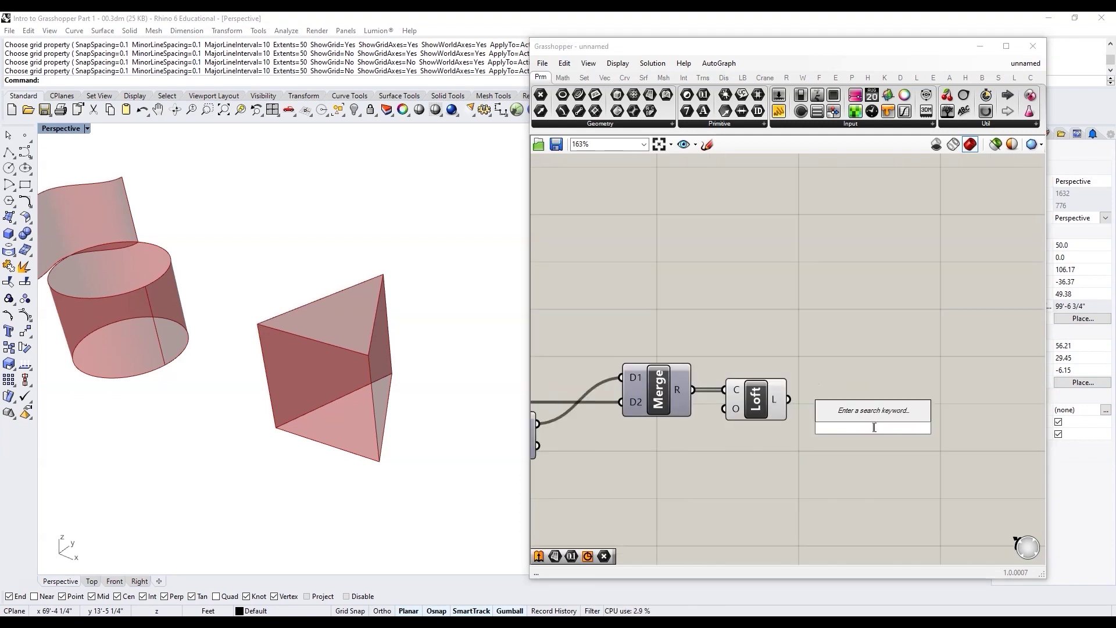
pyautogui.write('bre')
pyautogui.click(877, 399)
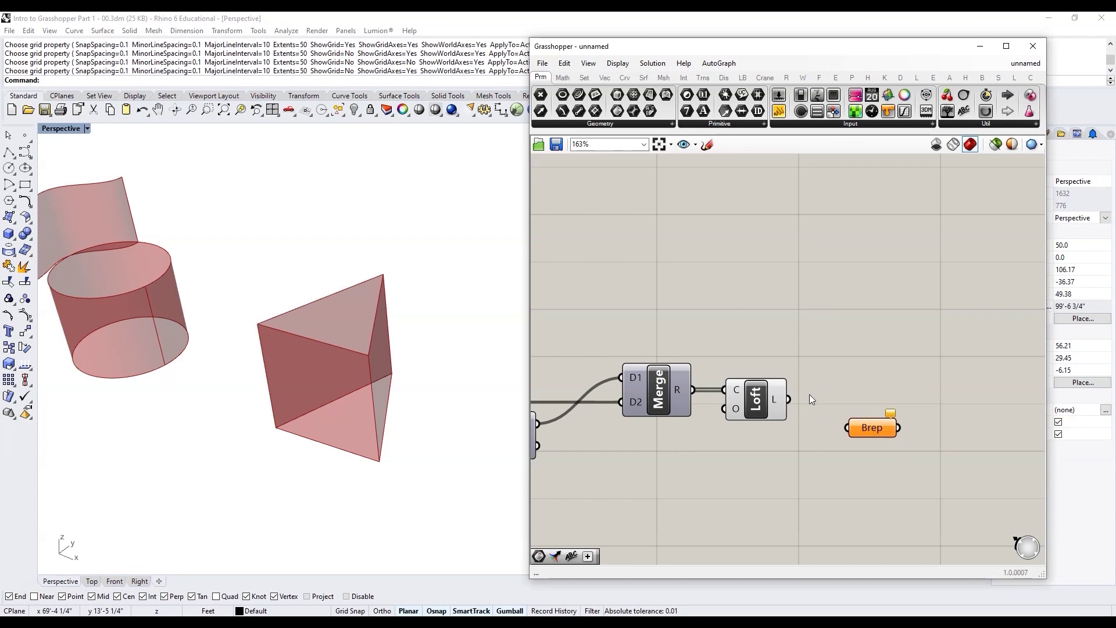
pyautogui.click(765, 398)
pyautogui.moveTo(810, 407); pyautogui.dragTo(869, 400)
pyautogui.click(820, 456)
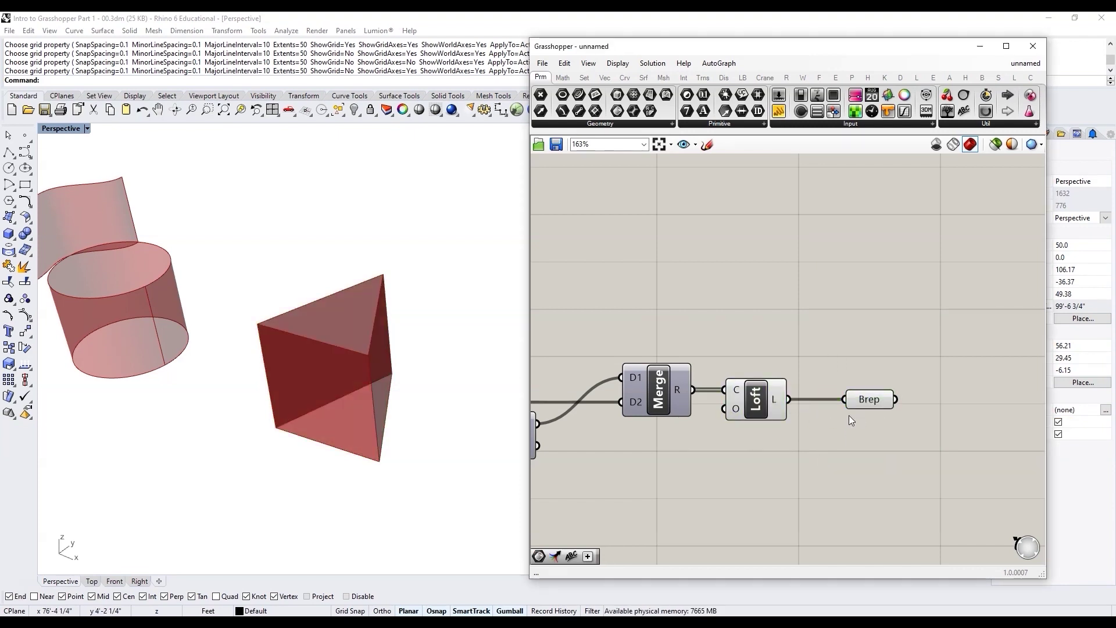
# Turn off the preview of the Loft component and move the Brep parameter slightly closer to it
pyautogui.click(765, 407)
pyautogui.middleClick(762, 402)
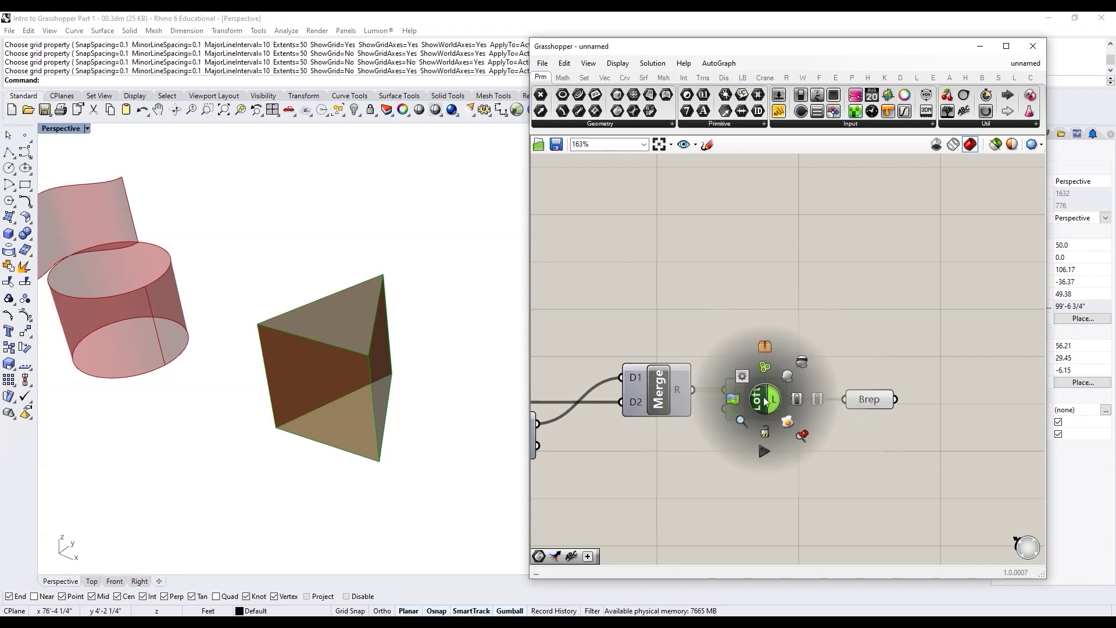
pyautogui.click(791, 372)
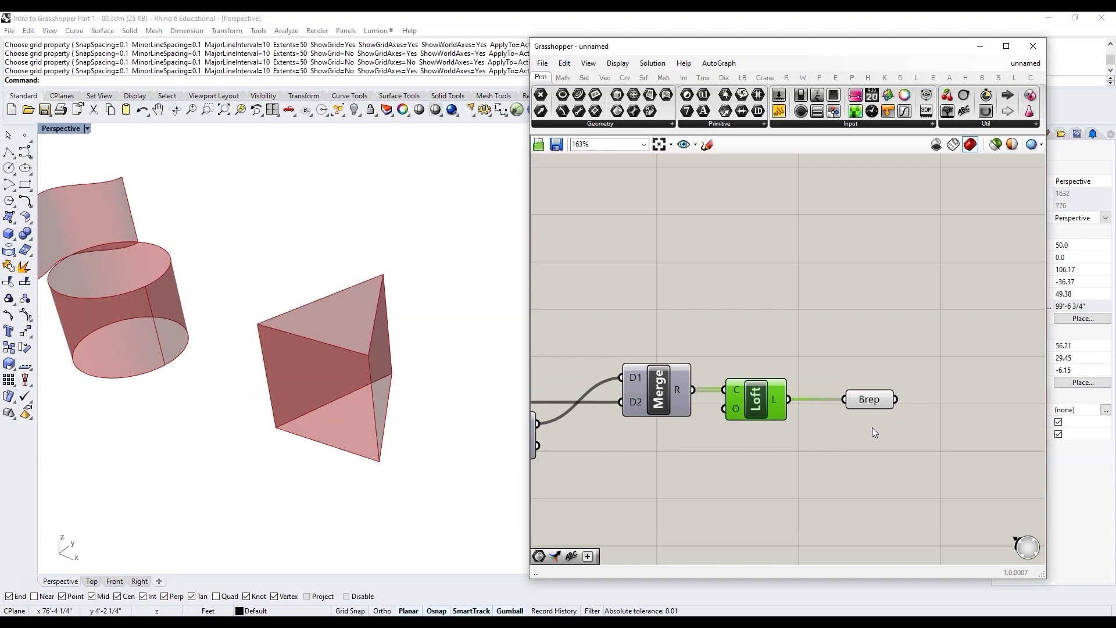
pyautogui.click(870, 398)
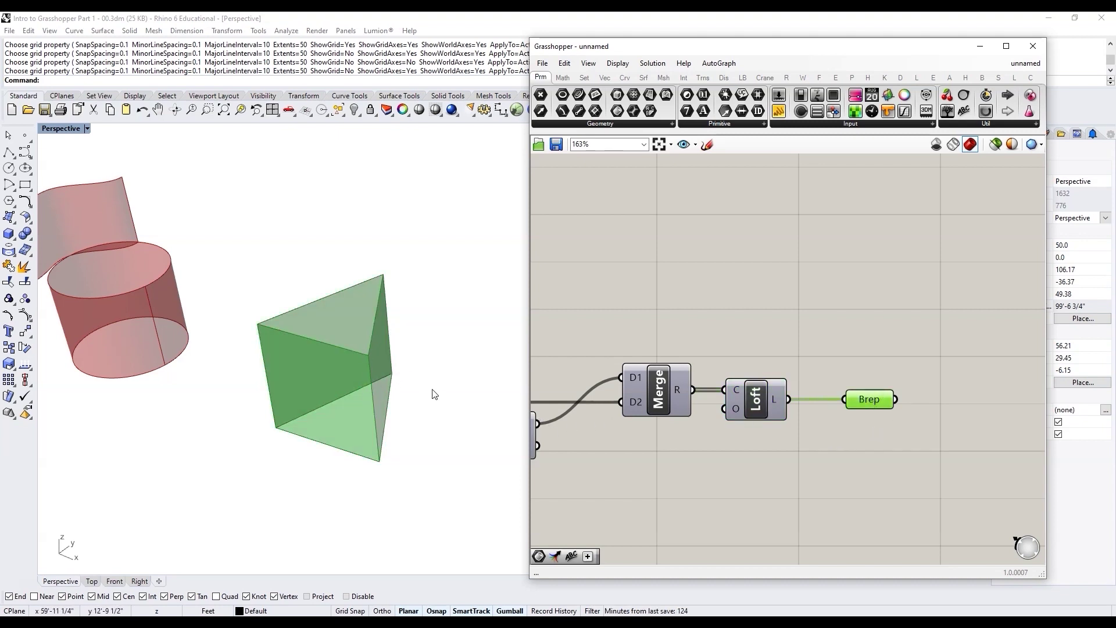
pyautogui.moveTo(870, 403)
pyautogui.mouseDown()
pyautogui.moveTo(869, 382)
pyautogui.moveTo(863, 404)
pyautogui.mouseUp()
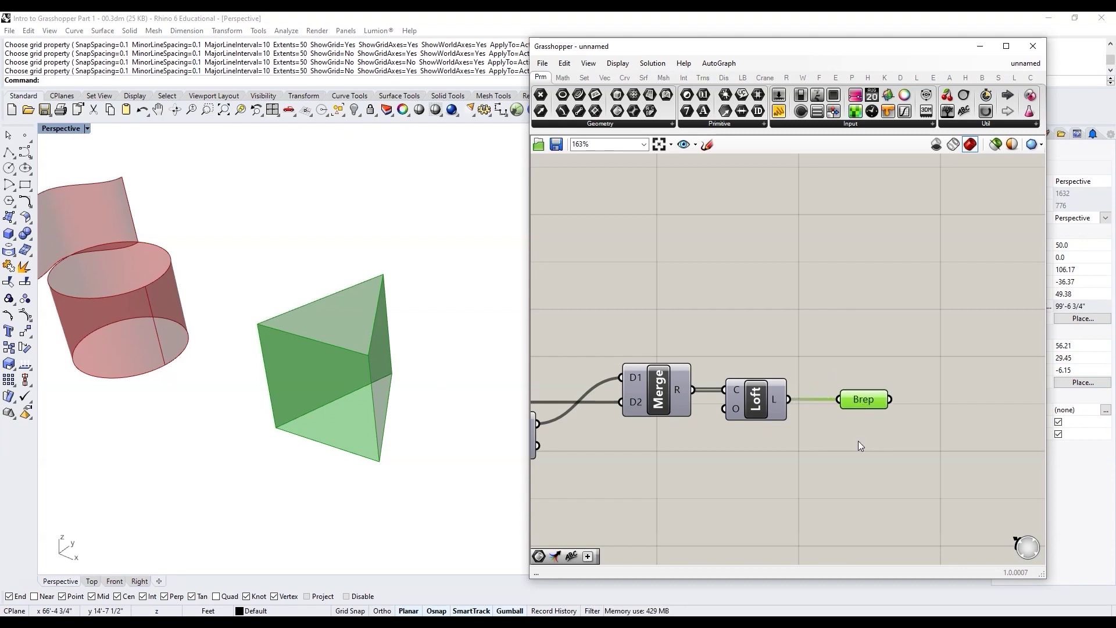
# Rename the Brep parameter on the Loft's output to "triangular_srf"
pyautogui.click(888, 432)
pyautogui.rightClick(864, 400)
pyautogui.moveTo(916, 387); pyautogui.dragTo(814, 382)
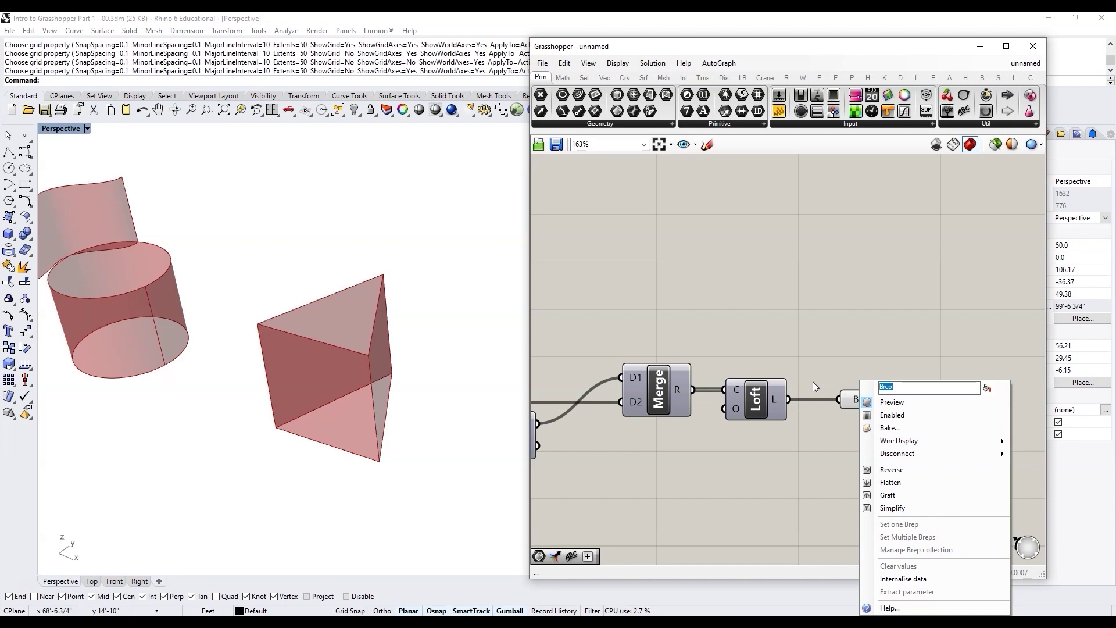
pyautogui.write('triangluular_srf')
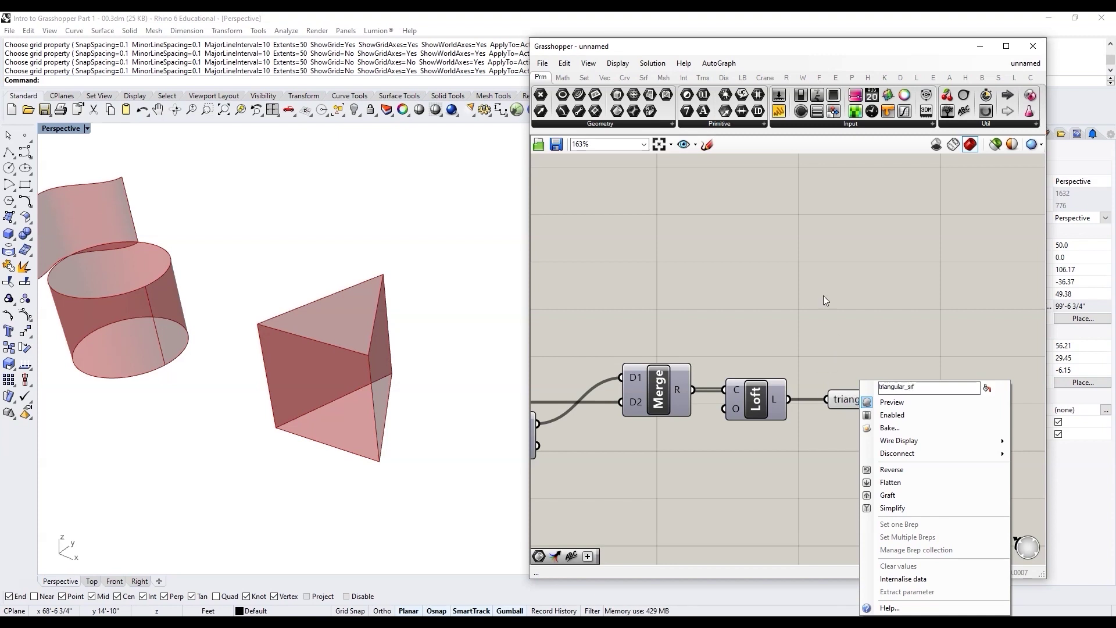
pyautogui.click(823, 295)
pyautogui.scroll(-3, 867, 372)
pyautogui.scroll(4, 860, 400)
pyautogui.click(884, 381)
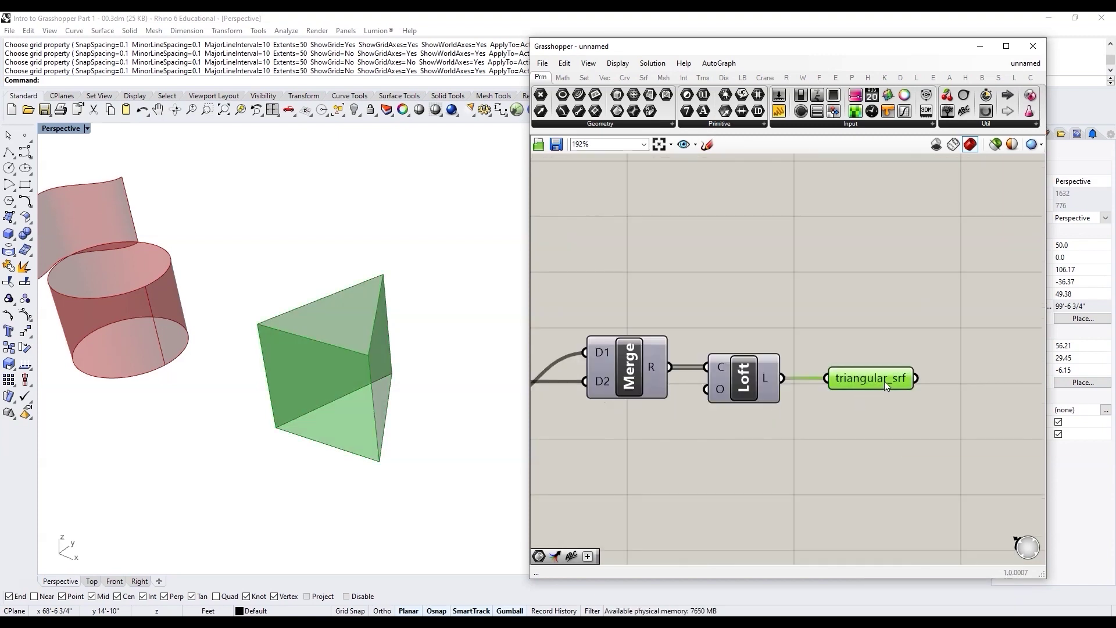
# Duplicate the triangular_srf parameter beyond the original as the definition's output, and turn off the original's preview
pyautogui.scroll(-3, 817, 402)
pyautogui.scroll(1, 863, 404)
pyautogui.keyDown('alt'); pyautogui.moveTo(831, 386); pyautogui.dragTo(928, 383); pyautogui.keyUp('alt')
pyautogui.click(814, 386)
pyautogui.press('space')
pyautogui.click(850, 354)
# Duplicate the height parameter, feed the original into the copy, and place the copy beside the Unit Z component with the originals moved away
pyautogui.scroll(-7, 878, 401)
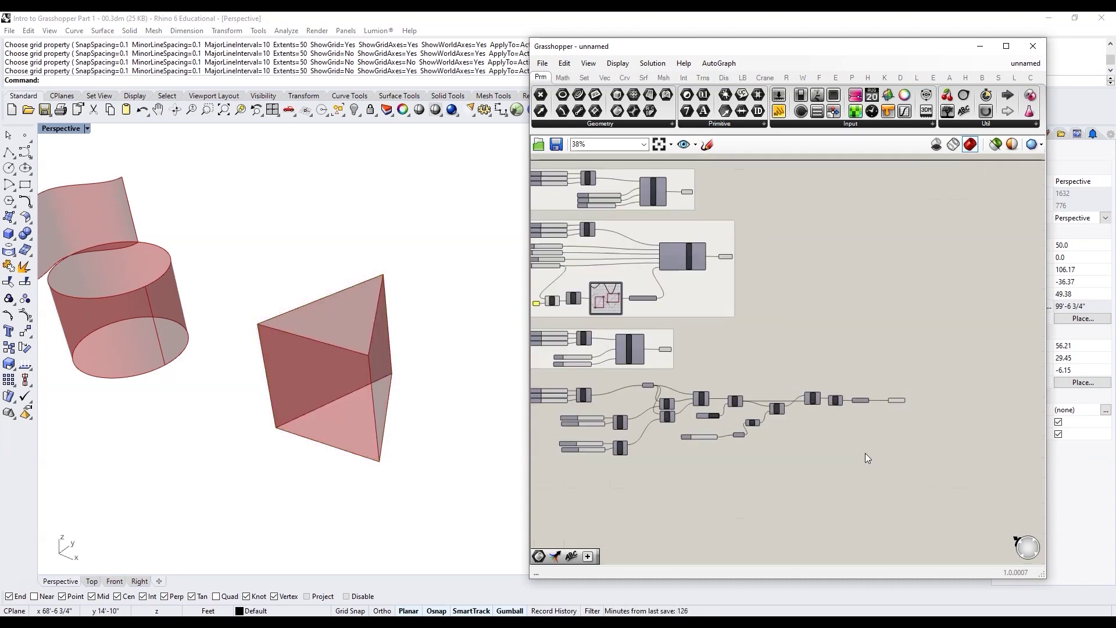
pyautogui.scroll(4, 901, 396)
pyautogui.scroll(-5, 900, 407)
pyautogui.scroll(6, 627, 444)
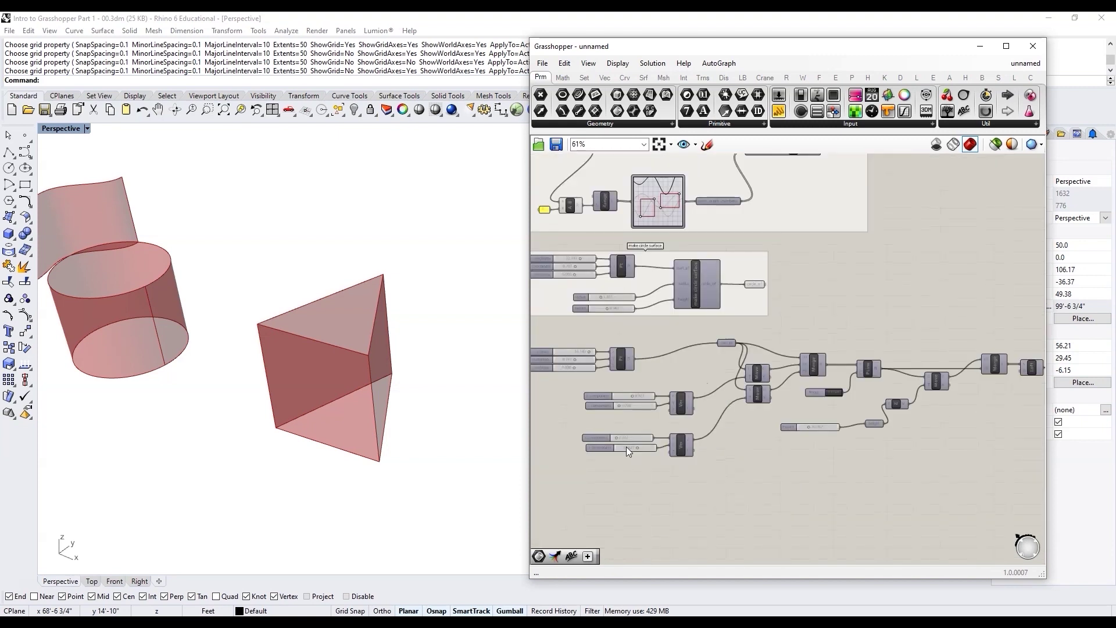
pyautogui.scroll(3, 946, 433)
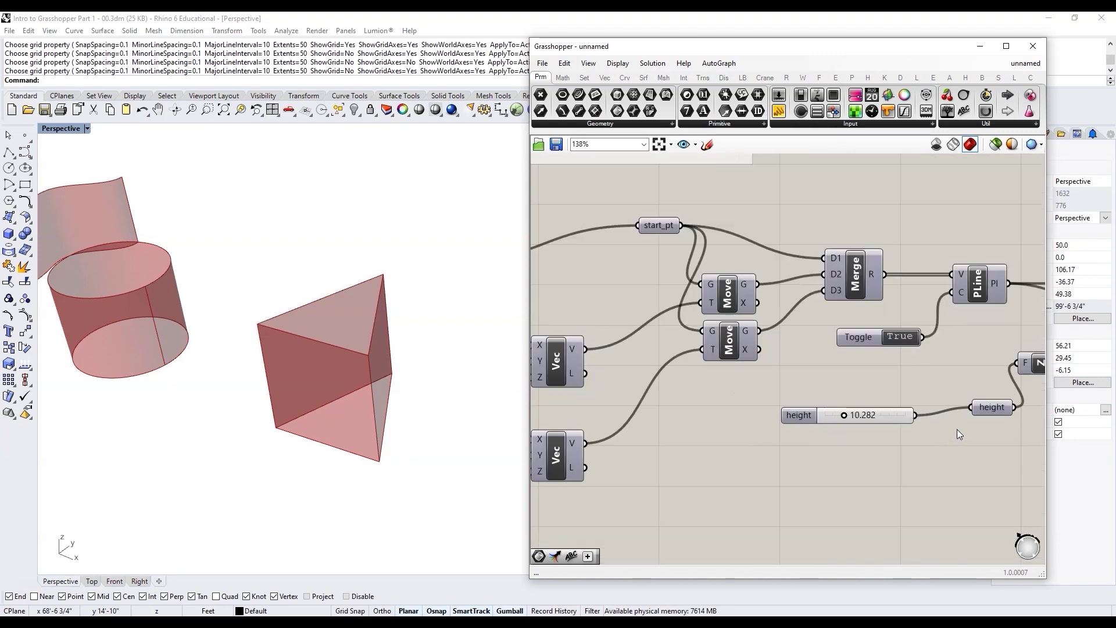
pyautogui.moveTo(811, 422); pyautogui.dragTo(843, 414)
pyautogui.scroll(1, 898, 428)
pyautogui.moveTo(994, 406); pyautogui.dragTo(950, 417, button='right')
pyautogui.click(950, 417)
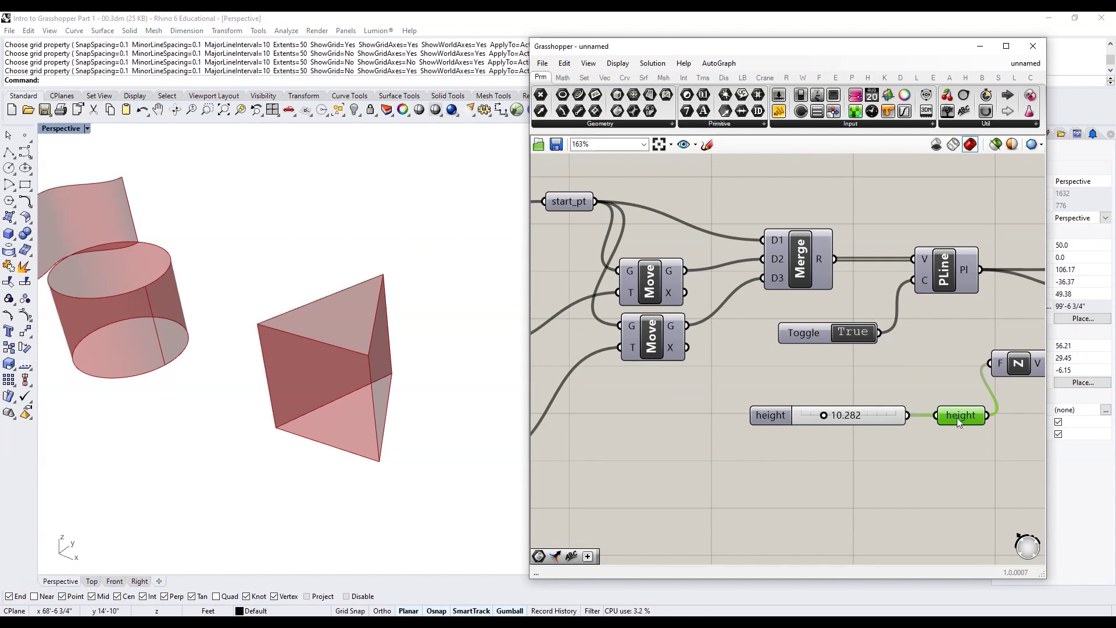
pyautogui.keyDown('alt'); pyautogui.moveTo(956, 429); pyautogui.dragTo(983, 464); pyautogui.keyUp('alt')
pyautogui.moveTo(988, 415); pyautogui.dragTo(963, 452)
pyautogui.click(949, 417)
pyautogui.keyDown('shift'); pyautogui.click(901, 420); pyautogui.keyUp('shift')
pyautogui.moveTo(902, 421); pyautogui.dragTo(781, 453)
pyautogui.moveTo(995, 454); pyautogui.dragTo(942, 389)
# Set the wire display of the height copy next to the Unit Z component to hidden
pyautogui.rightClick(934, 393)
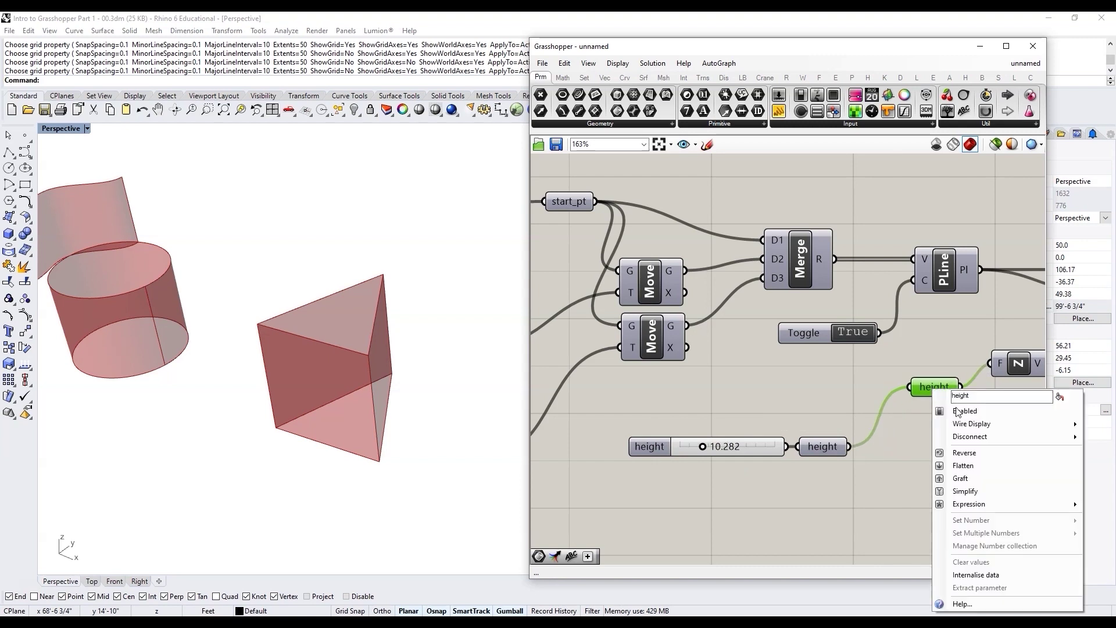
pyautogui.moveTo(959, 423)
pyautogui.click(897, 457)
pyautogui.click(898, 458)
# Move the height slider and its original height parameter below the two vector components and their sliders
pyautogui.scroll(-3, 898, 458)
pyautogui.moveTo(872, 460); pyautogui.dragTo(819, 442)
pyautogui.moveTo(854, 451); pyautogui.dragTo(577, 456)
pyautogui.scroll(-3, 869, 422)
pyautogui.scroll(2, 715, 473)
pyautogui.click(773, 467)
pyautogui.scroll(2, 705, 470)
pyautogui.click(660, 343)
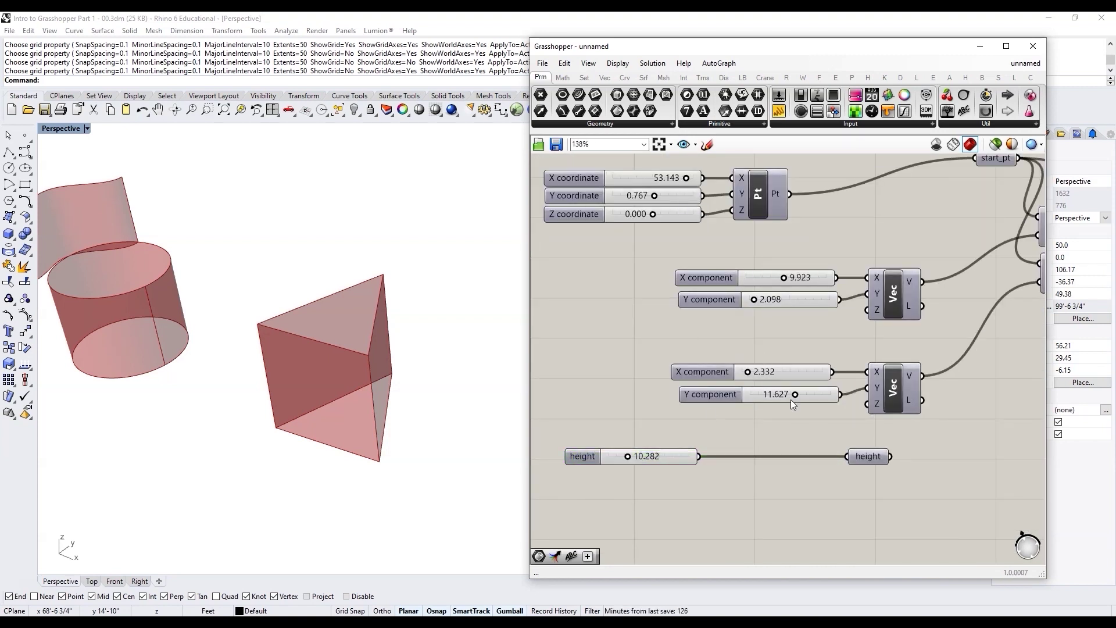
# Move the four vector component sliders and the height slider farther from their targets, roughly in line with the coordinate sliders
pyautogui.scroll(1, 750, 341)
pyautogui.moveTo(765, 453); pyautogui.dragTo(756, 451)
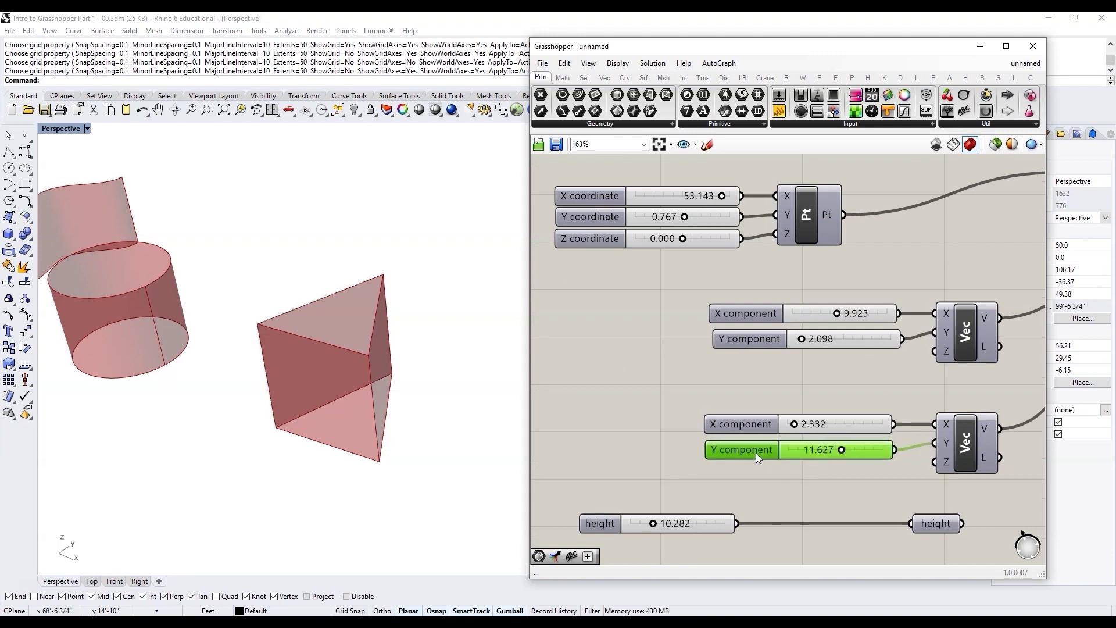
pyautogui.moveTo(760, 343); pyautogui.dragTo(754, 342)
pyautogui.moveTo(798, 469); pyautogui.dragTo(720, 260)
pyautogui.moveTo(742, 313); pyautogui.dragTo(584, 314)
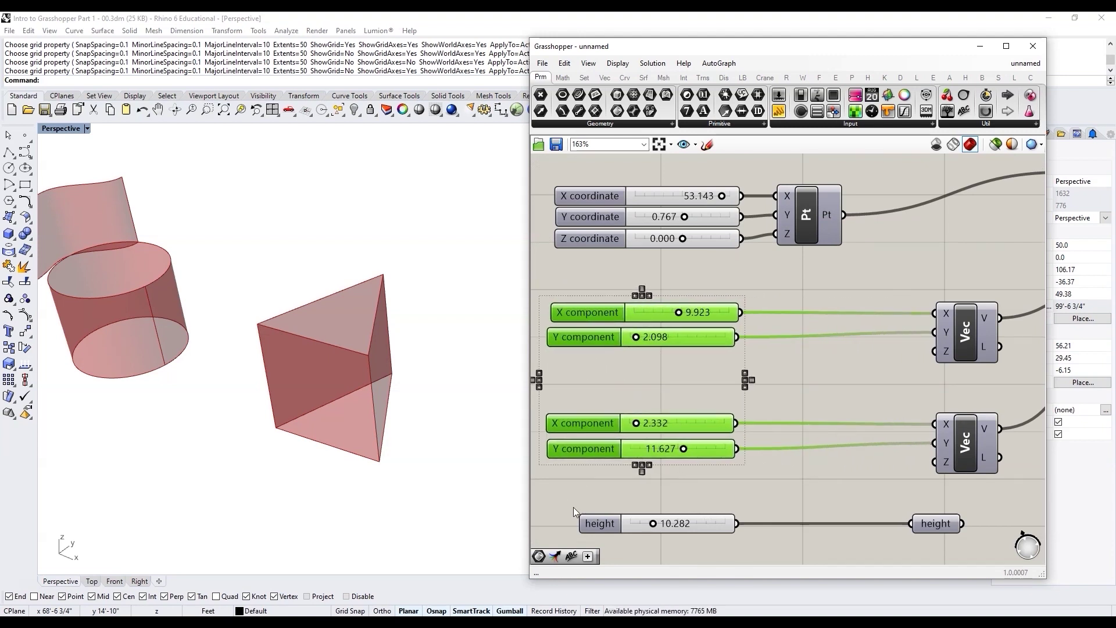
pyautogui.moveTo(599, 523); pyautogui.dragTo(582, 523)
# Add a Number parameter between the first vector and its sliders, and name it "x_move1"
pyautogui.doubleClick(794, 349)
pyautogui.write('num')
pyautogui.press('Return')
pyautogui.rightClick(817, 354)
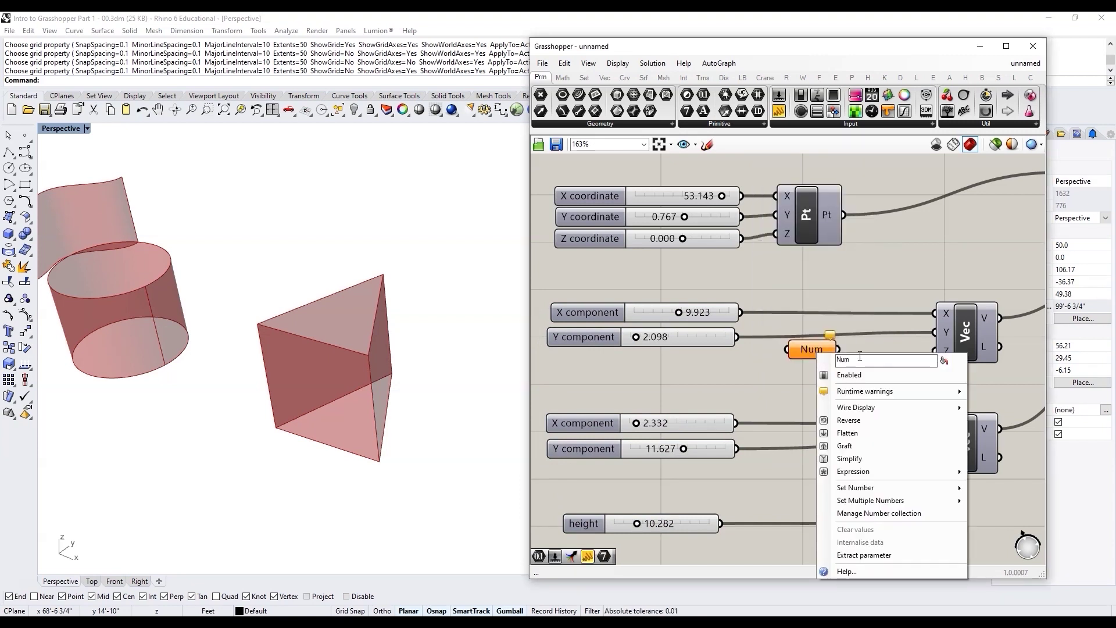
pyautogui.write('x_move1')
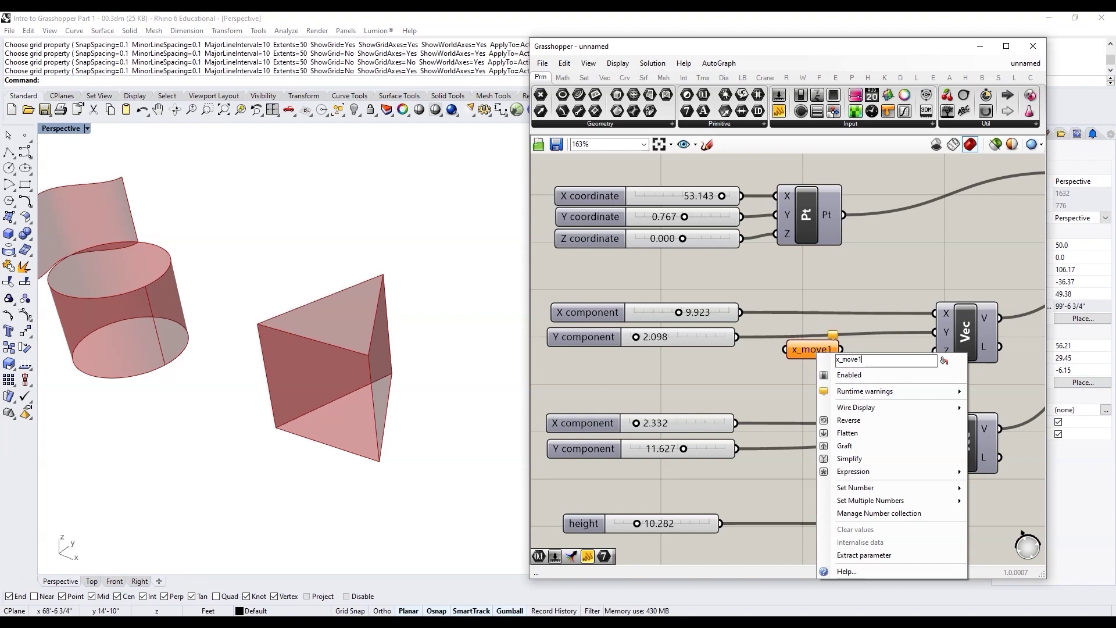
pyautogui.press('Return')
# Duplicate x_move1 as "y_move1" and route the first vector's two sliders through these parameters into its X and Y inputs
pyautogui.keyDown('alt'); pyautogui.moveTo(801, 352); pyautogui.dragTo(803, 373); pyautogui.keyUp('alt')
pyautogui.rightClick(803, 375)
pyautogui.click(828, 382)
pyautogui.press('BackSpace')
pyautogui.write('y')
pyautogui.press('Return')
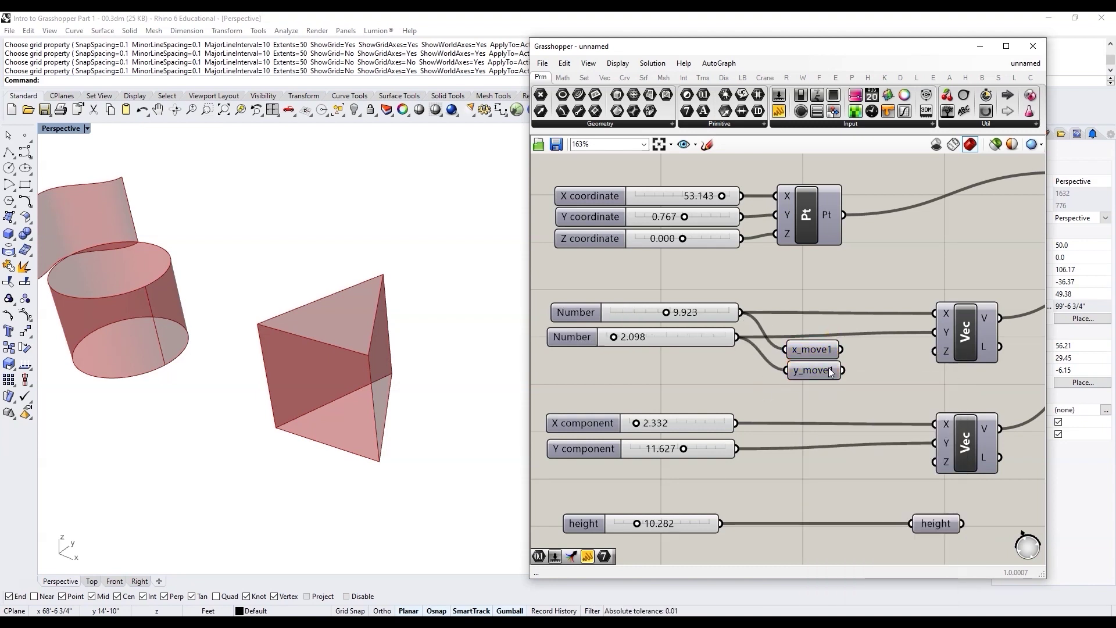
pyautogui.moveTo(840, 348); pyautogui.dragTo(934, 313)
pyautogui.moveTo(842, 370); pyautogui.dragTo(934, 332)
# Copy the x_move1 and y_move1 parameters to the second vector and rename the copies "x_move2" and "y_move2"
pyautogui.moveTo(829, 389); pyautogui.dragTo(821, 440)
pyautogui.rightClick(821, 440)
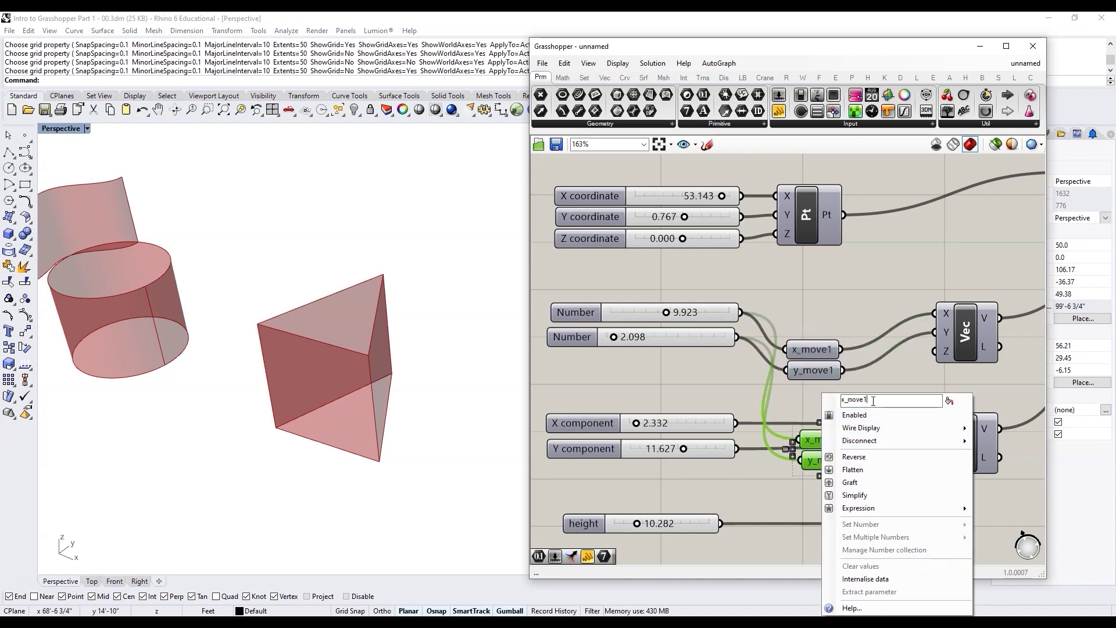
pyautogui.write('2')
pyautogui.press('Return')
pyautogui.rightClick(819, 460)
pyautogui.press('BackSpace')
pyautogui.write('2')
pyautogui.press('Return')
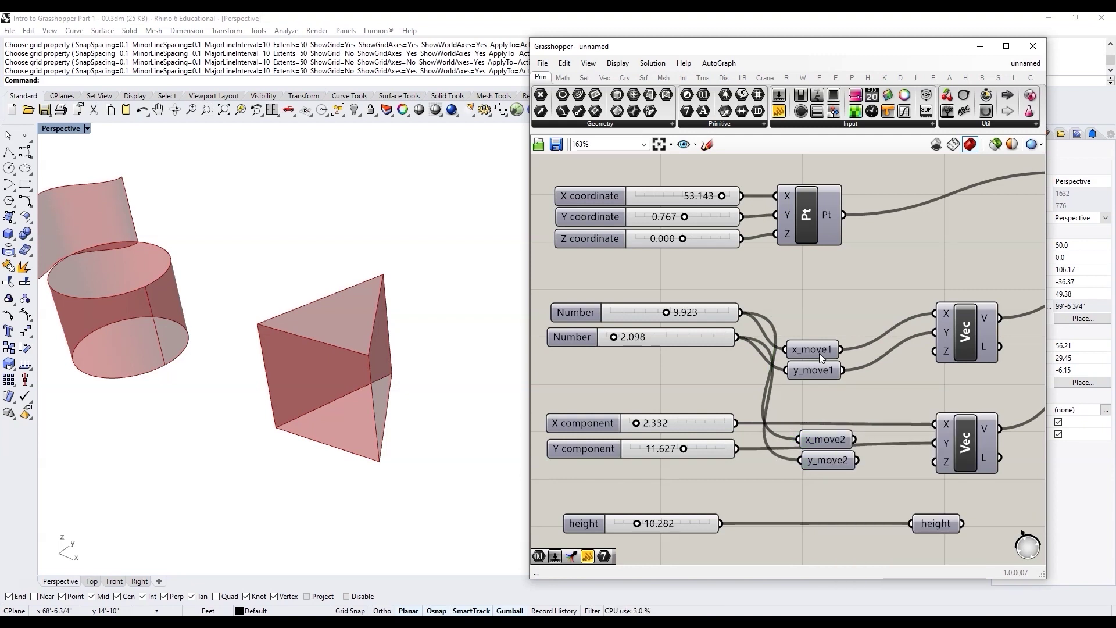
# Route the second vector's two sliders through x_move2 and y_move2 into its X and Y inputs
pyautogui.moveTo(855, 439); pyautogui.dragTo(934, 424)
pyautogui.moveTo(857, 460)
pyautogui.mouseDown()
pyautogui.moveTo(924, 443)
pyautogui.moveTo(861, 462)
pyautogui.mouseUp()
pyautogui.moveTo(735, 424); pyautogui.dragTo(806, 461)
pyautogui.moveTo(857, 460); pyautogui.dragTo(934, 443)
pyautogui.scroll(3, 854, 483)
pyautogui.scroll(-6, 814, 415)
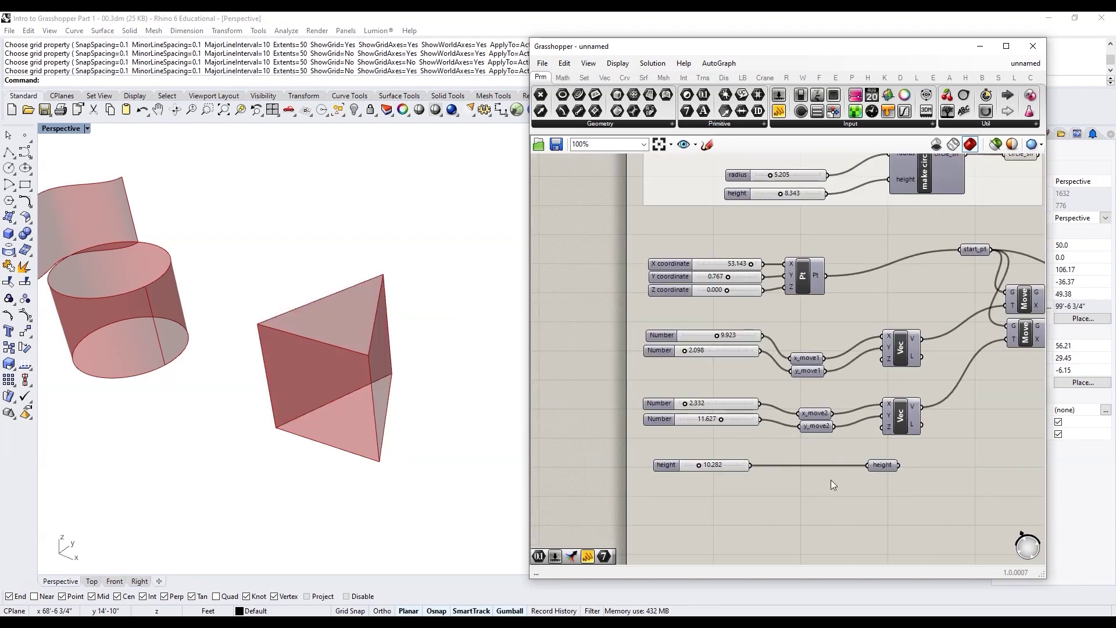
# Move the vector and height sliders farther away from their number parameters, and check the start point and height inputs
pyautogui.scroll(-2, 750, 486)
pyautogui.moveTo(782, 496); pyautogui.dragTo(654, 380)
pyautogui.click(881, 345)
pyautogui.click(795, 343)
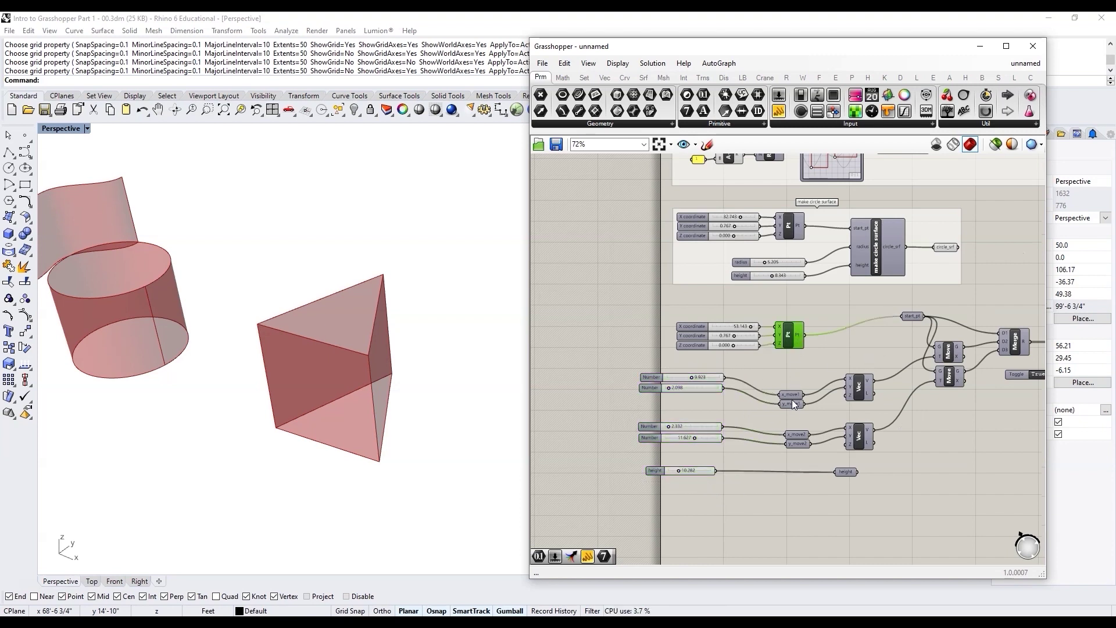
pyautogui.click(846, 471)
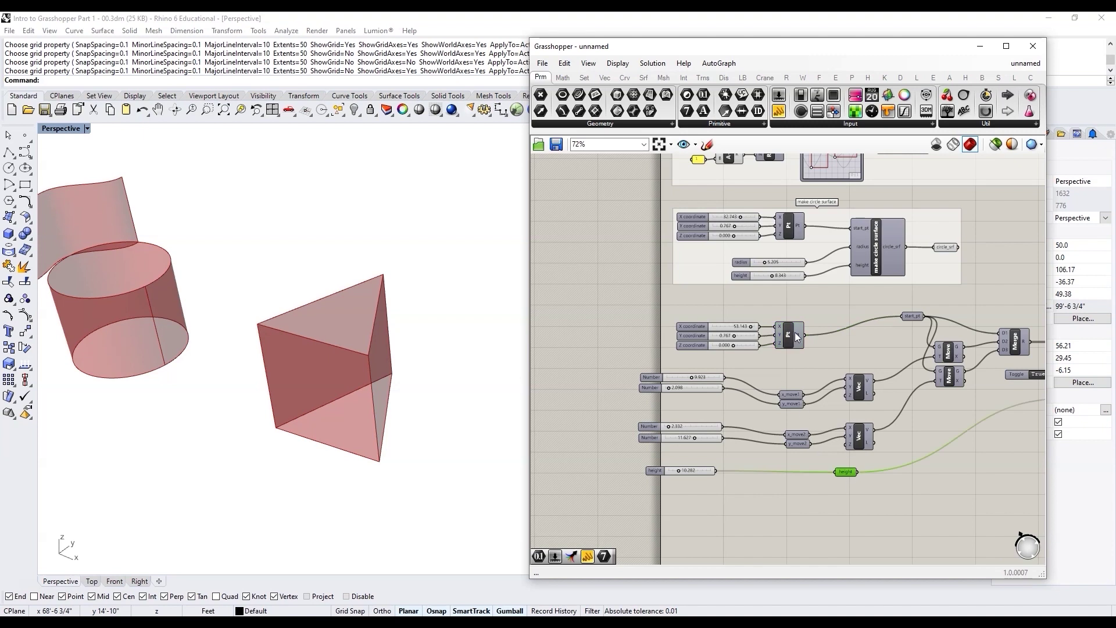
# Space the move parameters and vectors away from their sliders, and shift the start point component with its coordinate sliders into line
pyautogui.scroll(-3, 773, 409)
pyautogui.scroll(4, 860, 413)
pyautogui.moveTo(863, 496); pyautogui.dragTo(696, 359)
pyautogui.moveTo(797, 379); pyautogui.dragTo(840, 375)
pyautogui.moveTo(856, 296); pyautogui.dragTo(775, 315)
pyautogui.scroll(-3, 701, 349)
pyautogui.moveTo(702, 349); pyautogui.dragTo(637, 321)
pyautogui.moveTo(705, 330); pyautogui.dragTo(678, 330)
pyautogui.click(716, 364)
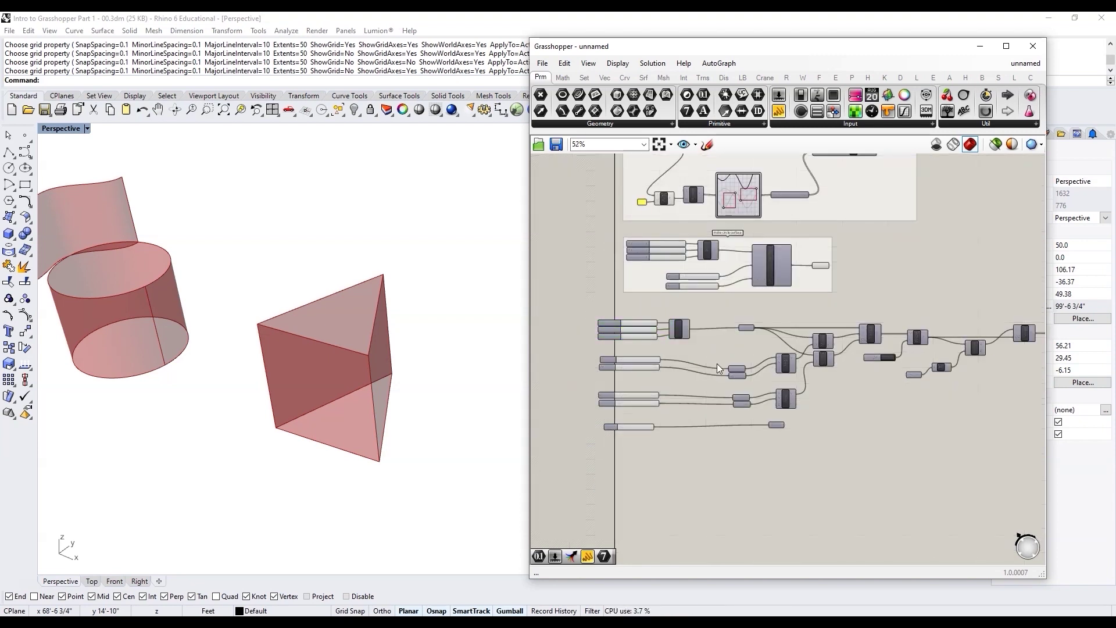
# Group the triangle surface components, from the input parameters through the first triangular_srf parameter, into a cluster
pyautogui.scroll(-2, 775, 368)
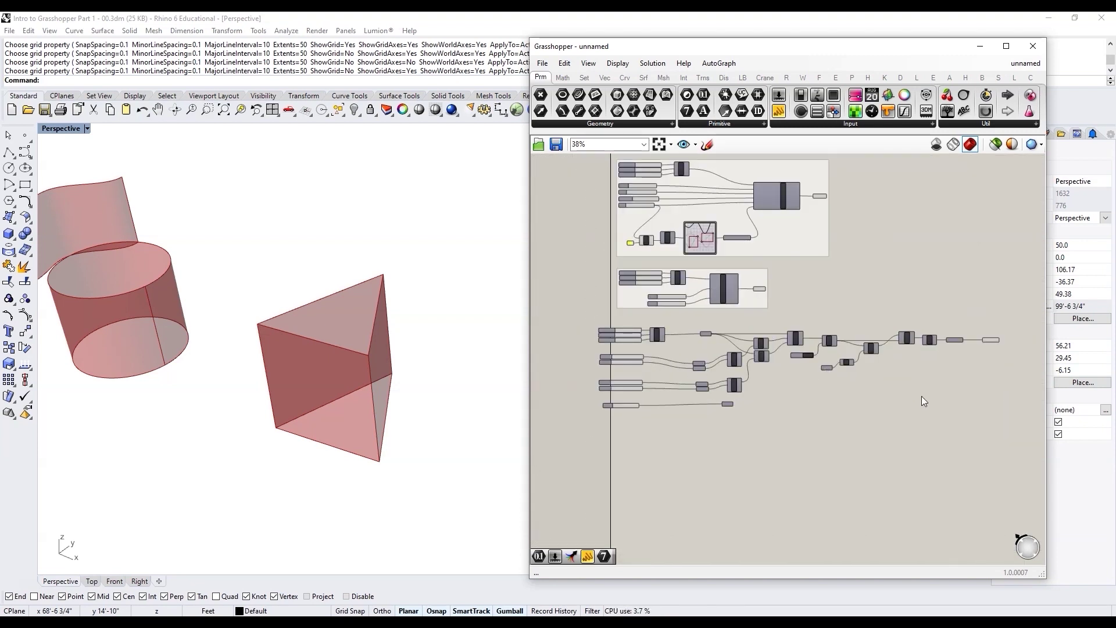
pyautogui.moveTo(980, 450); pyautogui.dragTo(691, 314)
pyautogui.middleClick(767, 354)
pyautogui.click(762, 298)
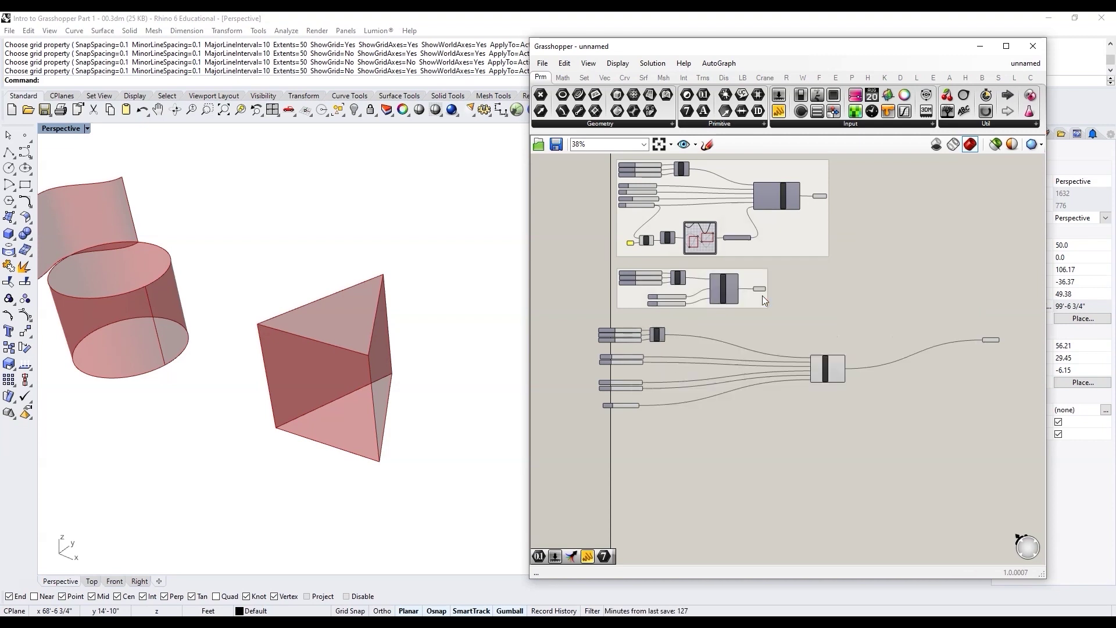
pyautogui.scroll(4, 812, 371)
pyautogui.click(812, 371)
pyautogui.scroll(-5, 802, 354)
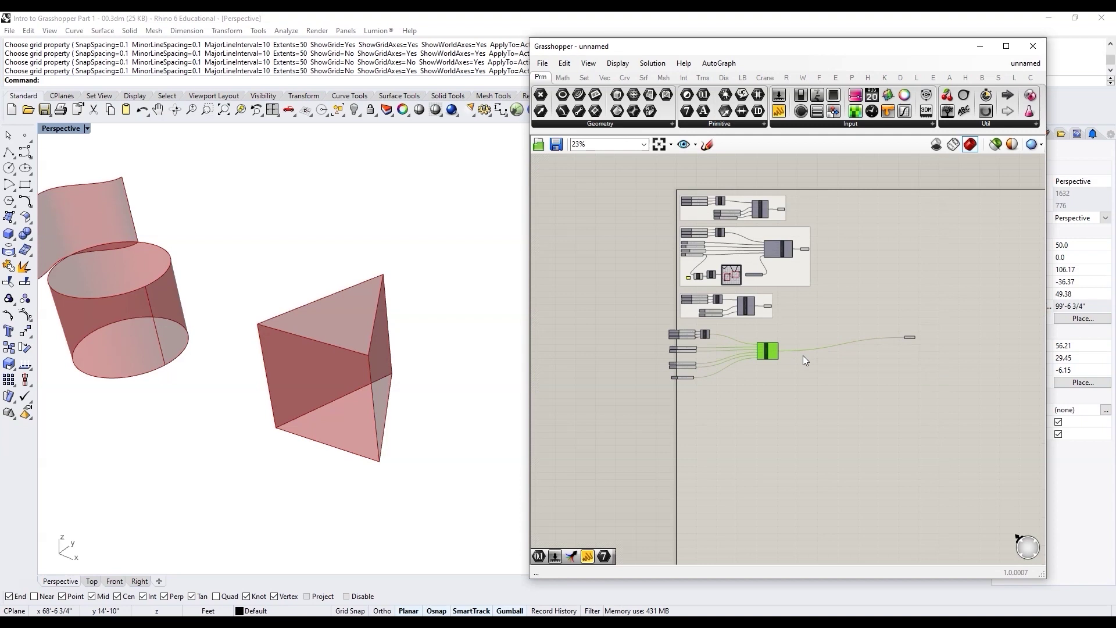
# Rename the cluster in the curved surface group to "make curved srf"
pyautogui.scroll(6, 731, 294)
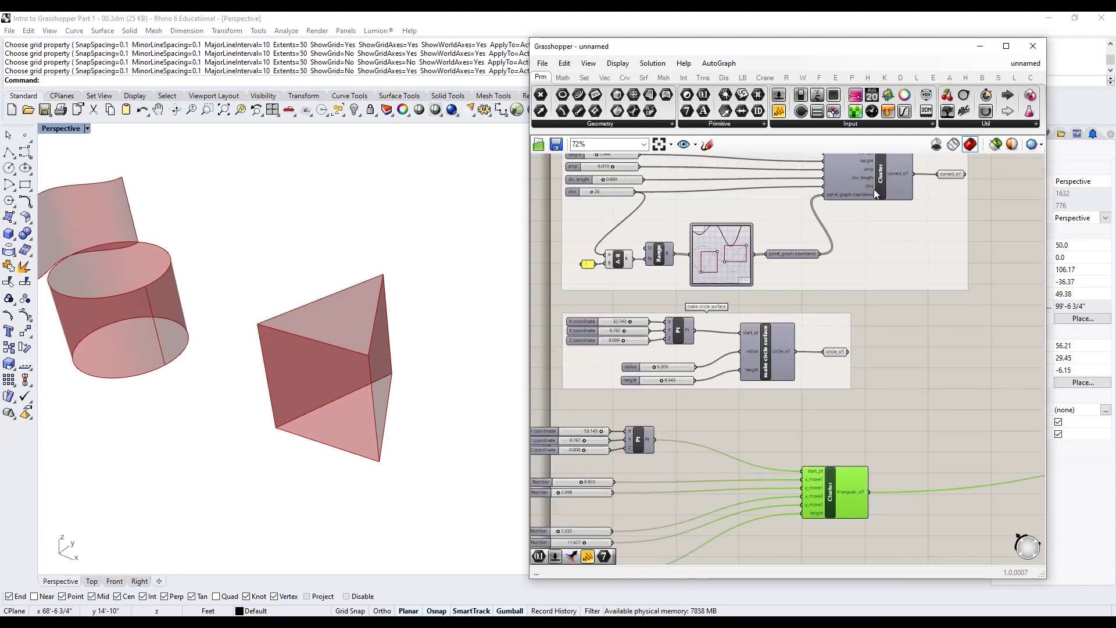
pyautogui.scroll(-5, 860, 290)
pyautogui.scroll(6, 865, 256)
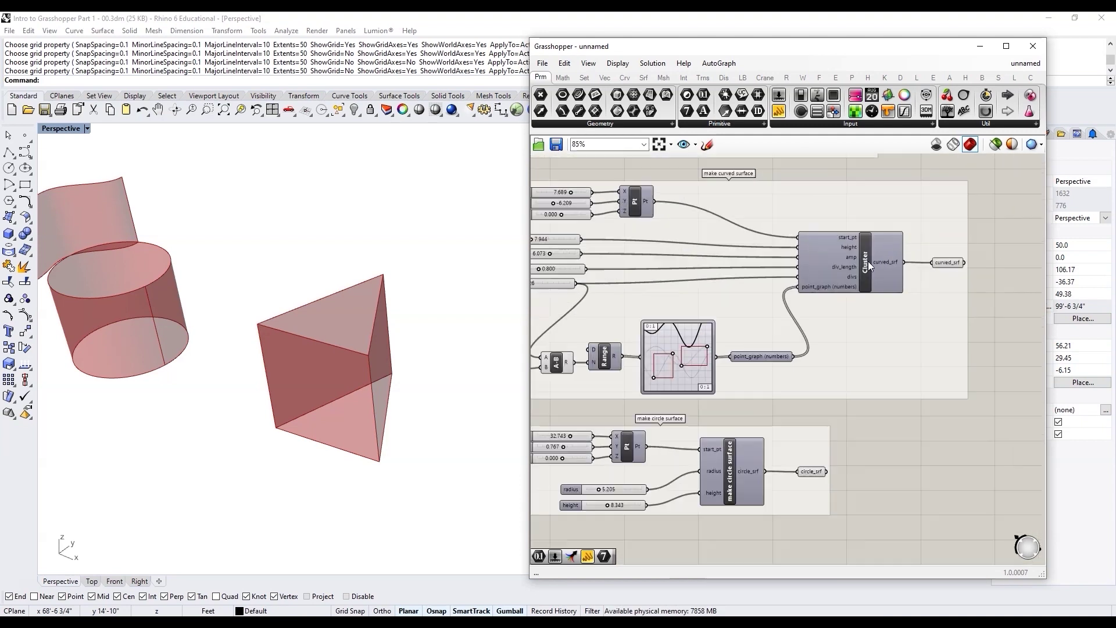
pyautogui.scroll(1, 867, 263)
pyautogui.rightClick(866, 277)
pyautogui.write('make')
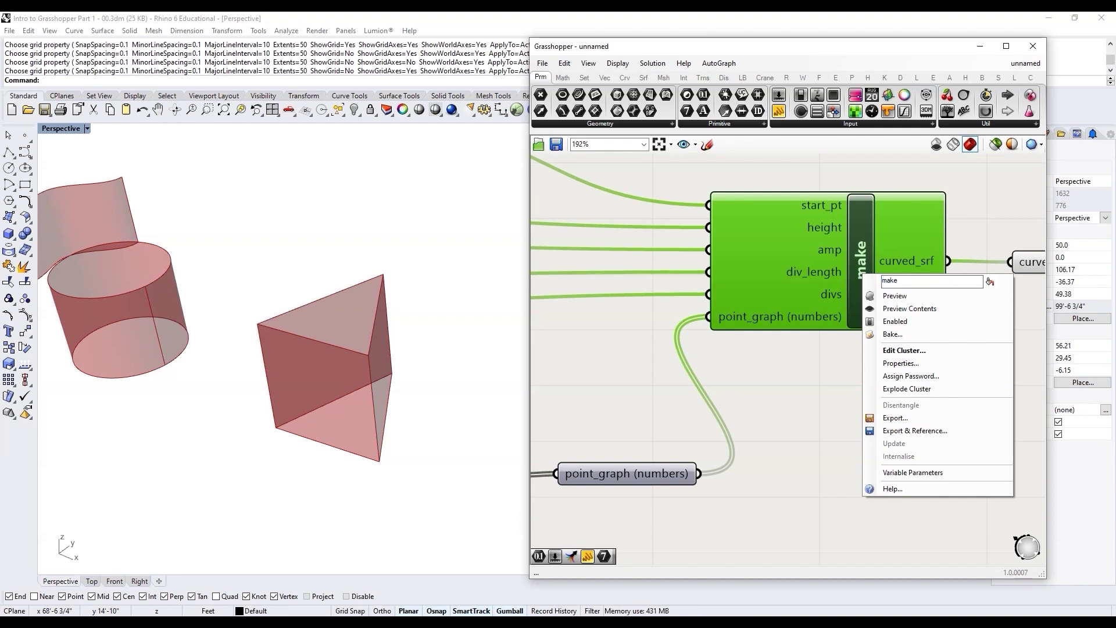
pyautogui.write(' curved srf')
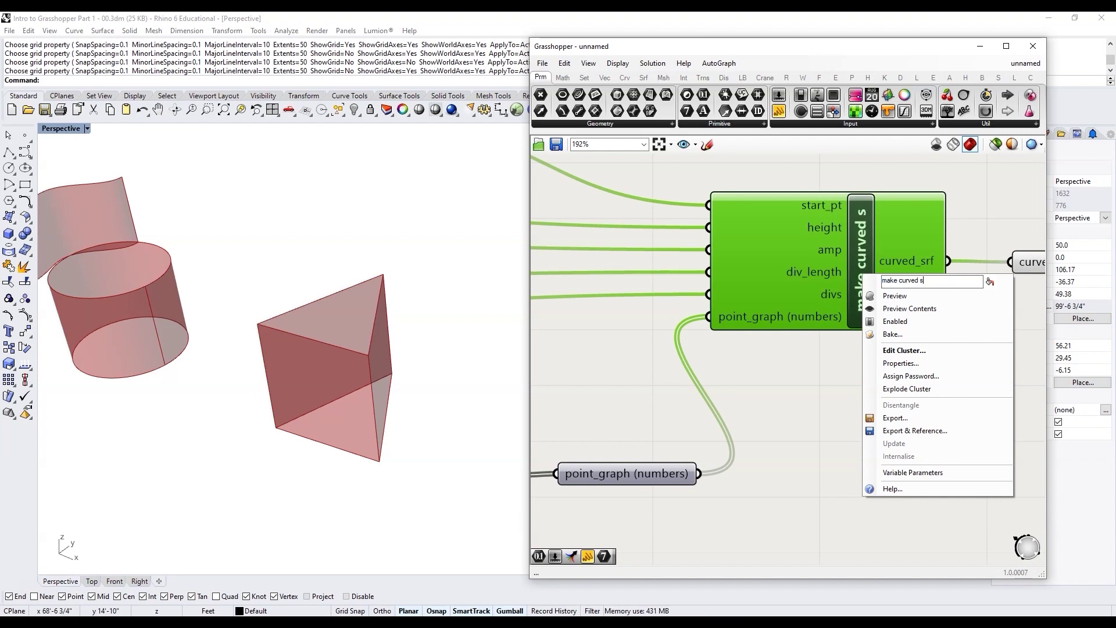
pyautogui.click(830, 258)
pyautogui.scroll(-6, 837, 273)
pyautogui.scroll(6, 843, 264)
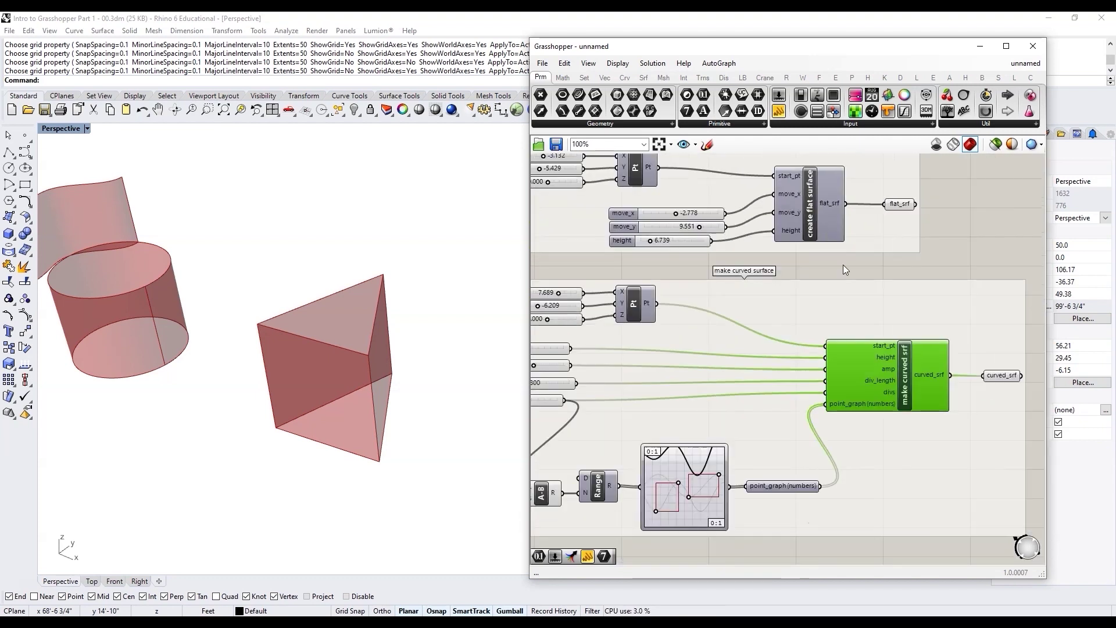
# Change the curved surface cluster's name to "create curved srf"
pyautogui.rightClick(913, 414)
pyautogui.moveTo(951, 400); pyautogui.dragTo(931, 400)
pyautogui.write('create curved srf')
pyautogui.press('Return')
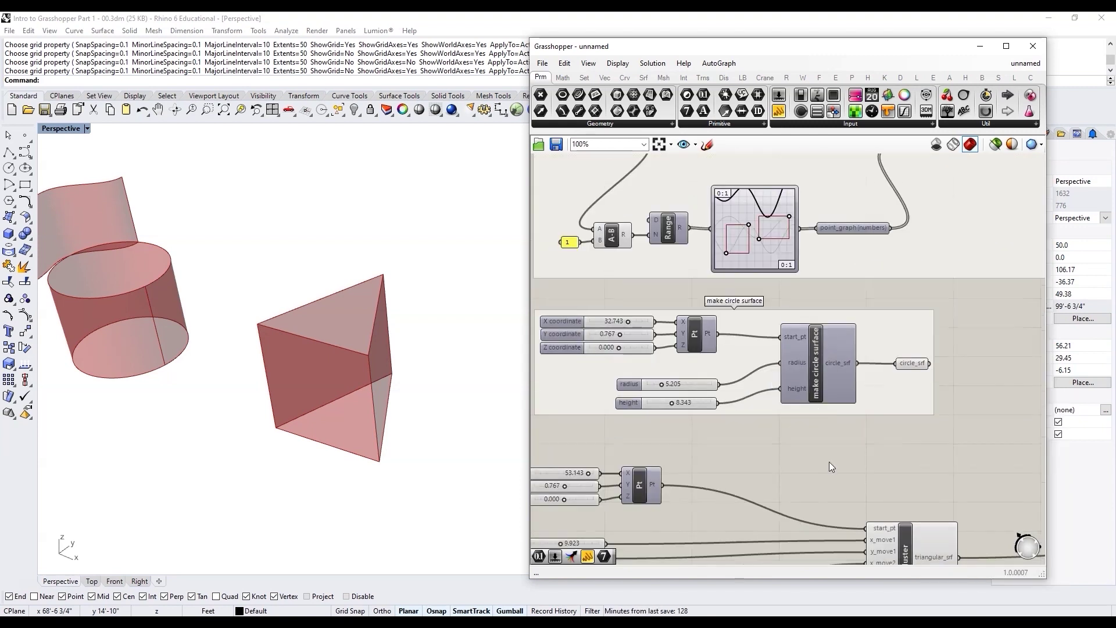
# Change the circle surface cluster's name from its "make" wording to "create circle surface"
pyautogui.rightClick(818, 381)
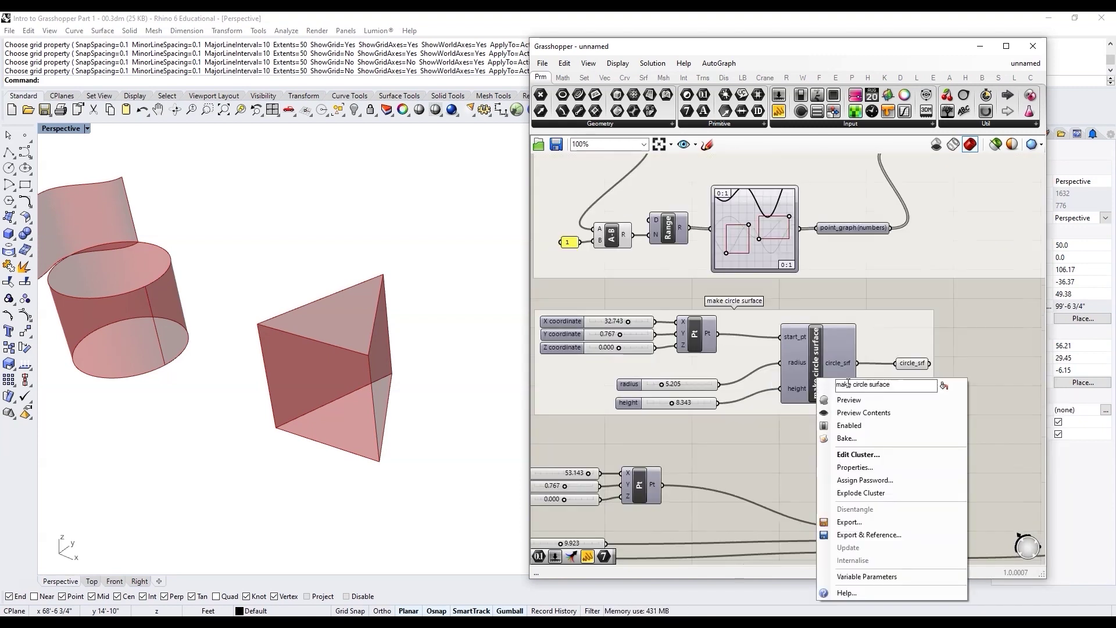
pyautogui.write('create')
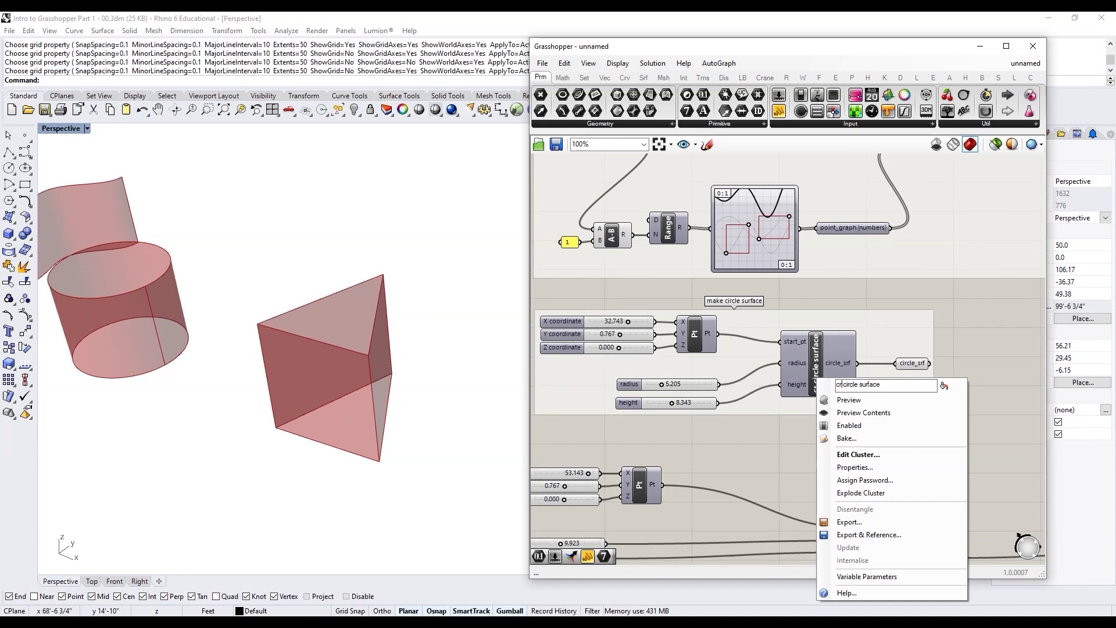
pyautogui.press('Return')
# Name the triangle surface cluster "create triangular srf" and shorten the circle cluster's name to "create circle srf"
pyautogui.scroll(-1, 782, 427)
pyautogui.scroll(3, 867, 488)
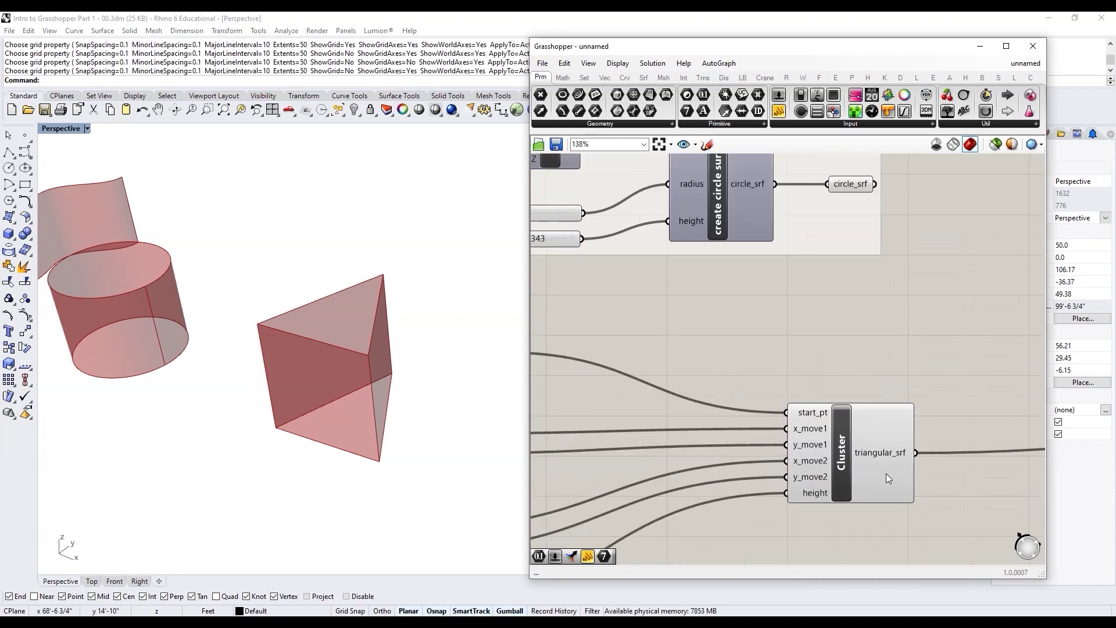
pyautogui.rightClick(844, 473)
pyautogui.write('create triangular surface')
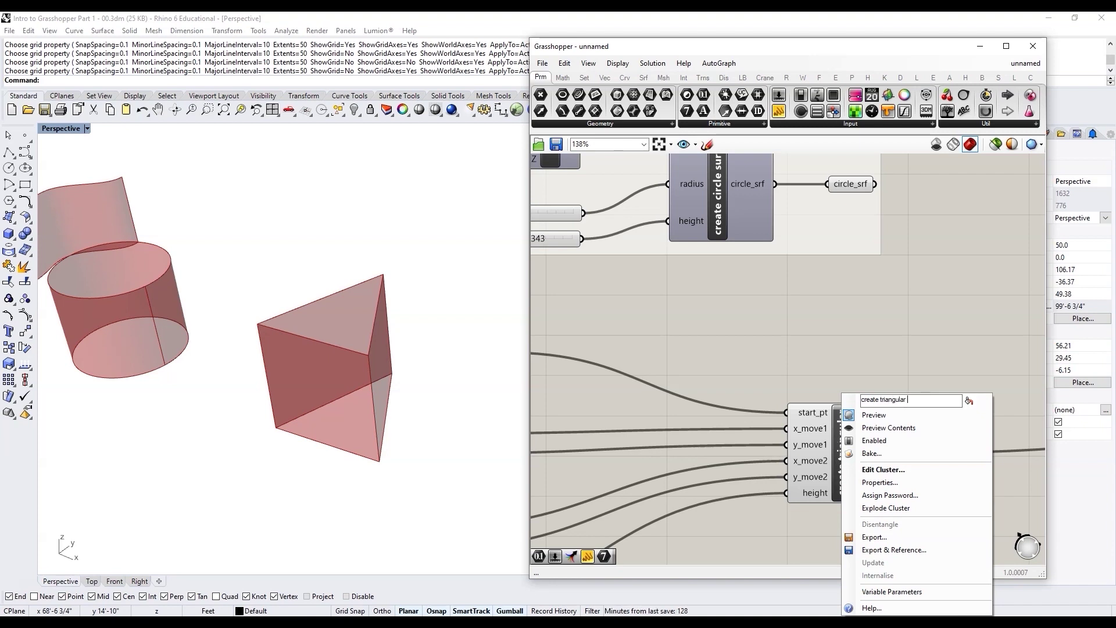
pyautogui.press('Return')
pyautogui.rightClick(727, 214)
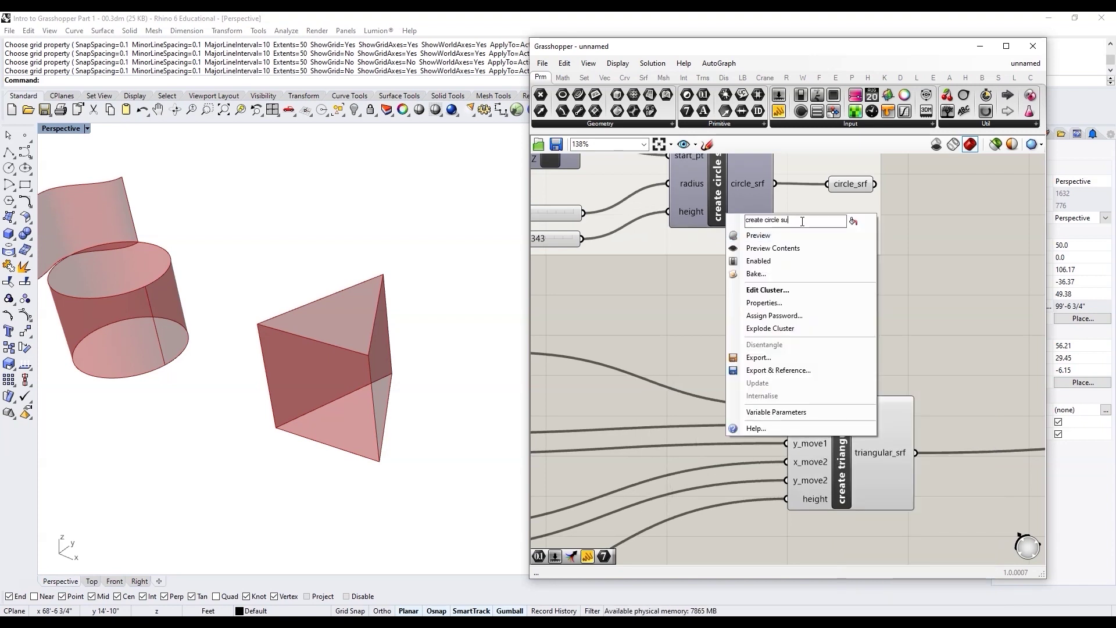
pyautogui.press('Escape')
# Bring the triangle cluster and its triangular_srf output parameter close to the sliders, and line the whole definition up under the circle surface group
pyautogui.scroll(-3, 881, 423)
pyautogui.click(881, 423)
pyautogui.moveTo(881, 423); pyautogui.dragTo(787, 422)
pyautogui.scroll(-3, 752, 389)
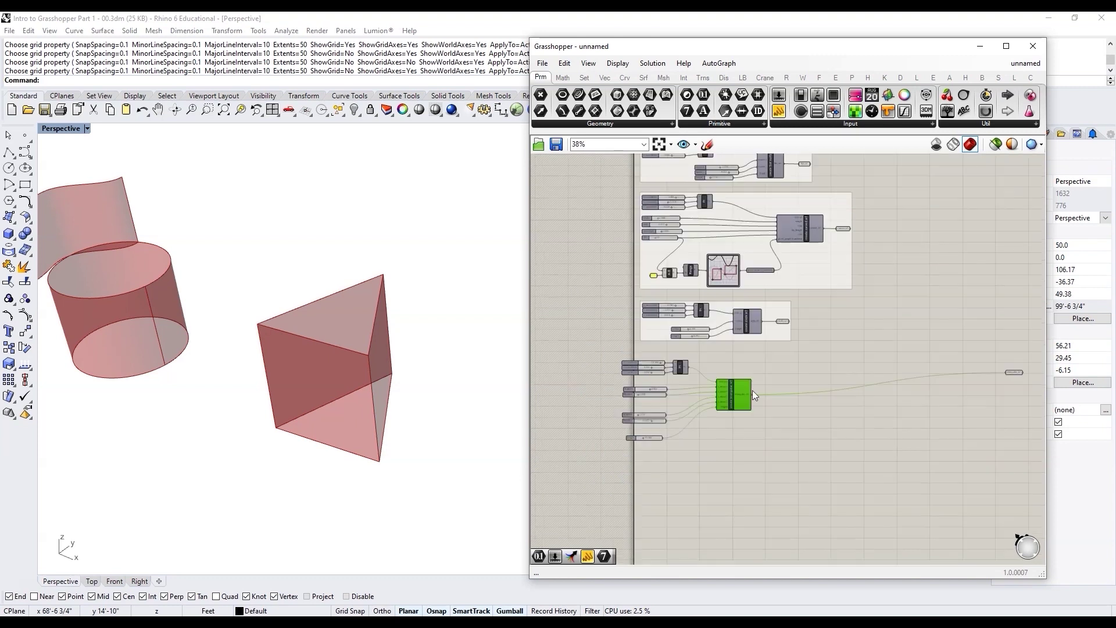
pyautogui.scroll(2, 961, 378)
pyautogui.moveTo(1043, 368); pyautogui.dragTo(655, 407)
pyautogui.scroll(-3, 736, 417)
pyautogui.scroll(4, 643, 416)
pyautogui.moveTo(848, 488); pyautogui.dragTo(565, 307)
pyautogui.moveTo(700, 374); pyautogui.dragTo(740, 372)
pyautogui.click(687, 497)
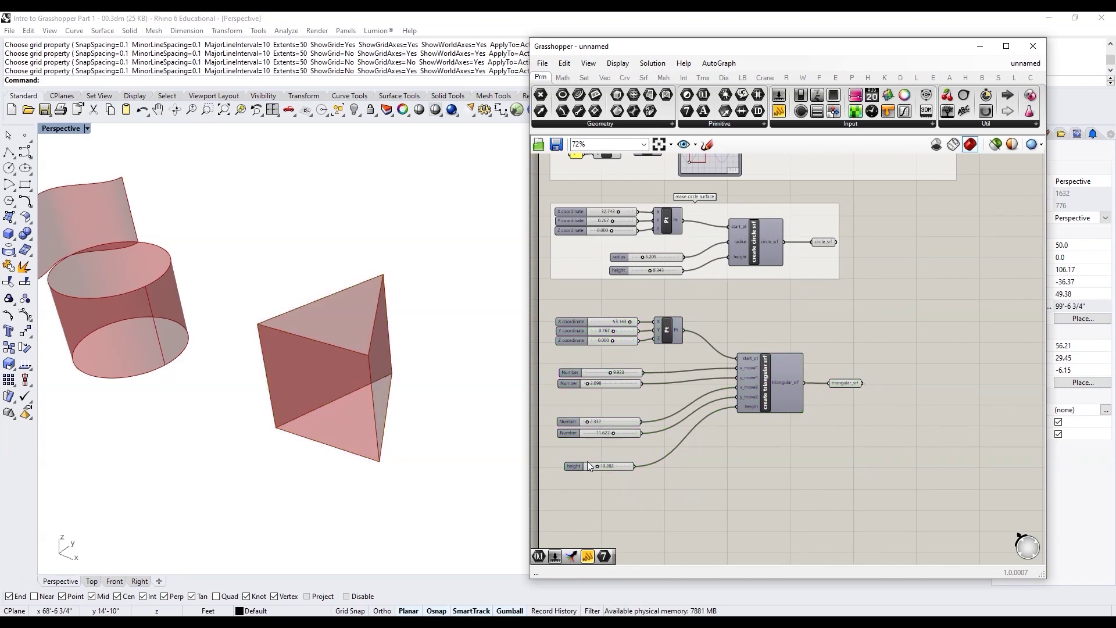
# Move the second pair of number sliders and the height slider up close beneath the first pair of the triangle definition
pyautogui.moveTo(562, 422); pyautogui.dragTo(561, 421)
pyautogui.moveTo(563, 423); pyautogui.dragTo(564, 399)
pyautogui.moveTo(572, 463); pyautogui.dragTo(569, 425)
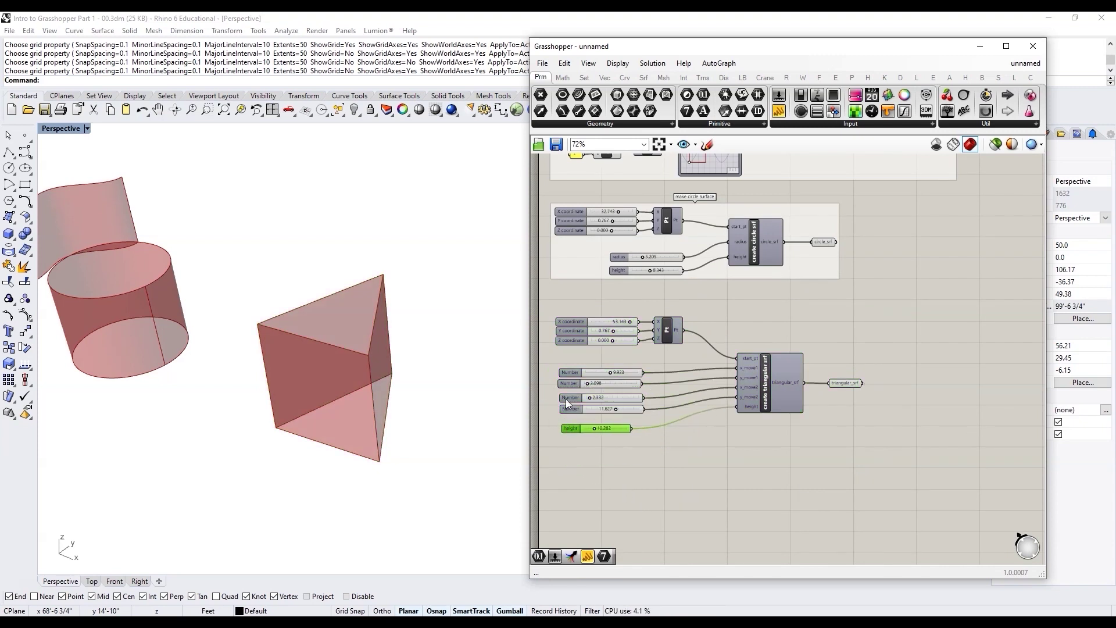
pyautogui.scroll(6, 561, 389)
pyautogui.moveTo(653, 532); pyautogui.dragTo(560, 340)
pyautogui.moveTo(559, 364); pyautogui.dragTo(559, 318)
pyautogui.click(546, 317)
pyautogui.scroll(-3, 546, 316)
# Name the first two number sliders x_move1 and y_move1 after the cluster inputs they feed
pyautogui.rightClick(913, 320)
pyautogui.hotkey('ctrl', 'c')
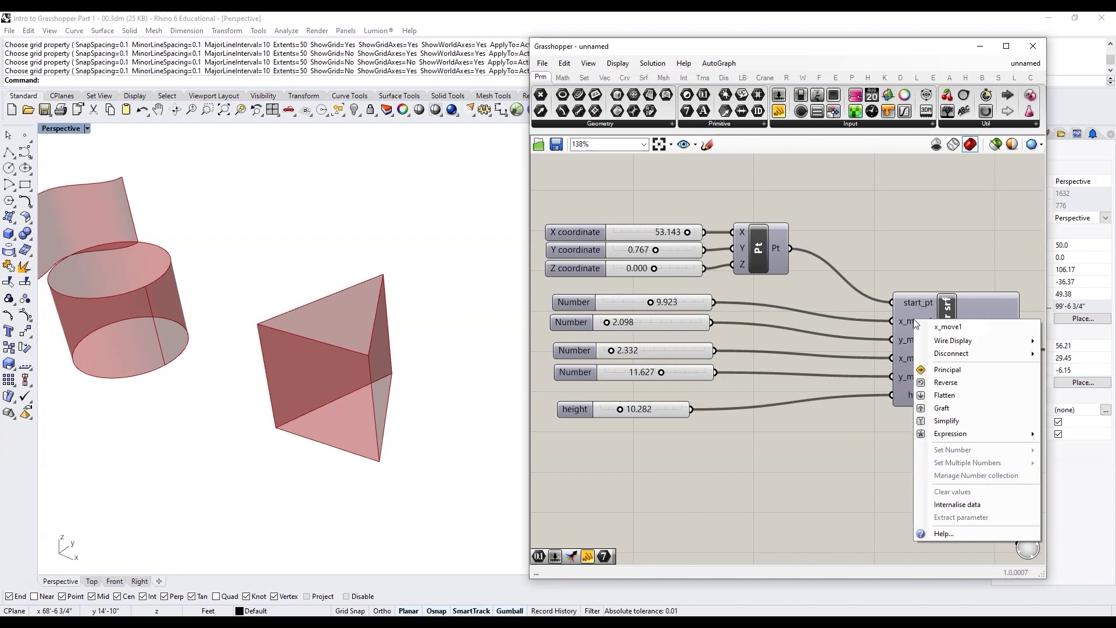
pyautogui.click(571, 303)
pyautogui.rightClick(574, 301)
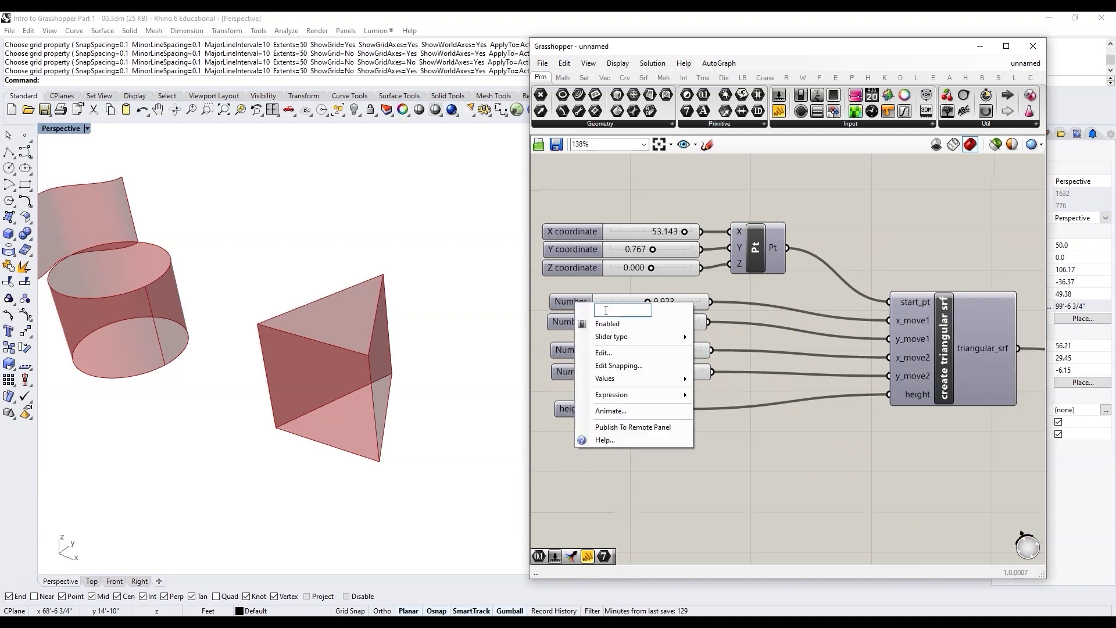
pyautogui.click(599, 313)
pyautogui.hotkey('ctrl', 'v')
pyautogui.rightClick(567, 321)
pyautogui.click(614, 329)
pyautogui.hotkey('ctrl', 'v')
pyautogui.press('Home')
pyautogui.press('Delete')
pyautogui.write('y')
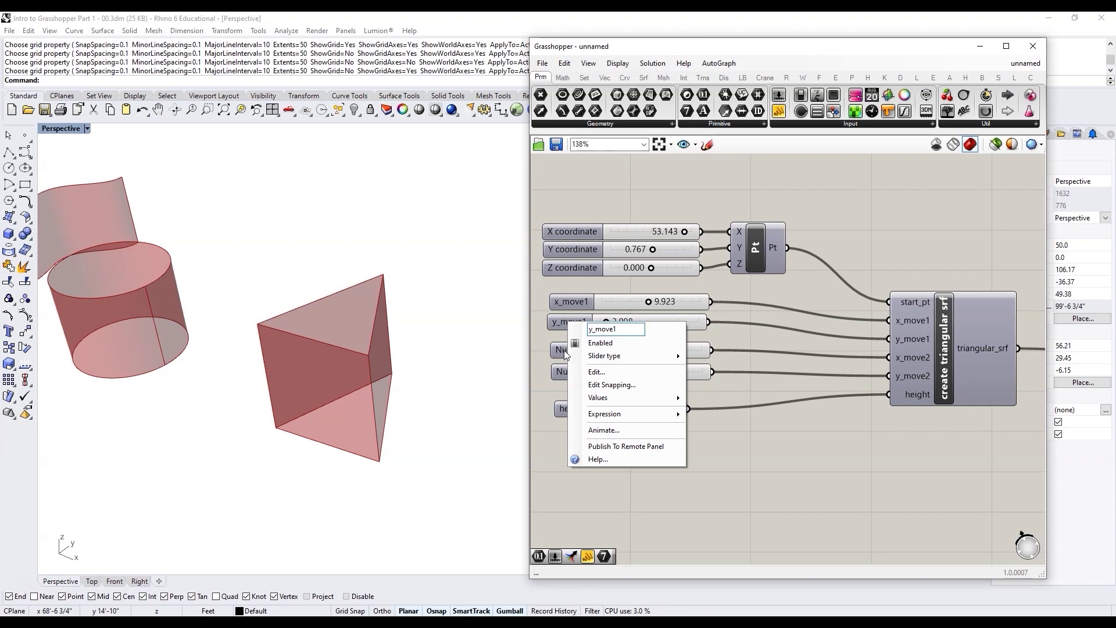
# Name the second pair of number sliders x_move2 and y_move2
pyautogui.rightClick(563, 350)
pyautogui.hotkey('ctrl', 'v')
pyautogui.rightClick(553, 373)
pyautogui.hotkey('ctrl', 'v')
pyautogui.press('Home')
pyautogui.press('Delete')
pyautogui.write('y')
pyautogui.click(610, 380)
pyautogui.press('BackSpace')
pyautogui.write('2')
pyautogui.click(620, 361)
# Align the move and height sliders of the triangle definition along their left edges and space them evenly
pyautogui.scroll(-2, 618, 361)
pyautogui.moveTo(634, 413); pyautogui.dragTo(593, 304)
pyautogui.scroll(1, 602, 415)
pyautogui.moveTo(639, 417); pyautogui.dragTo(571, 282)
pyautogui.click(741, 424)
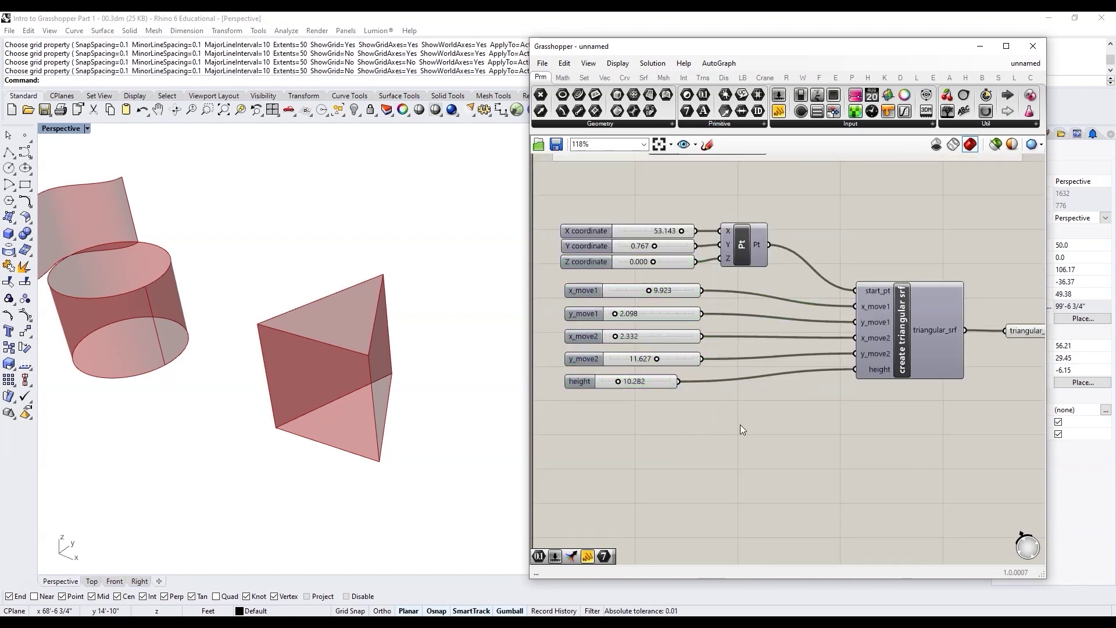
# Group the triangle surface sliders, point, cluster and output parameter, and recolour the group near-white like the groups above
pyautogui.scroll(-3, 621, 348)
pyautogui.scroll(-3, 874, 367)
pyautogui.moveTo(886, 387); pyautogui.dragTo(718, 306)
pyautogui.hotkey('ctrl', 'g')
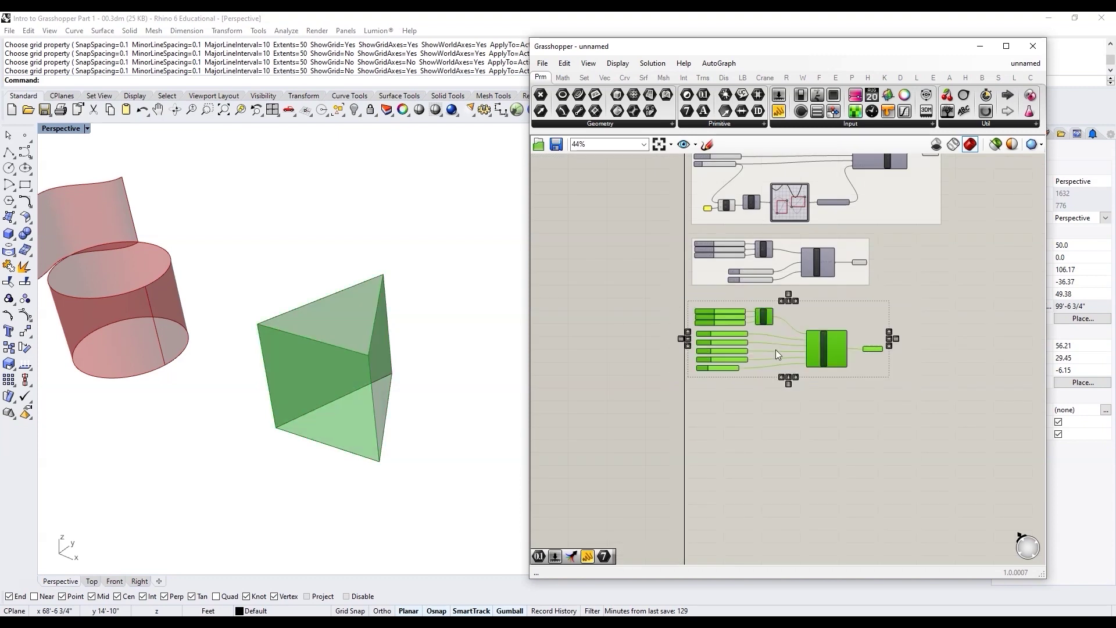
pyautogui.scroll(3, 740, 330)
pyautogui.rightClick(872, 320)
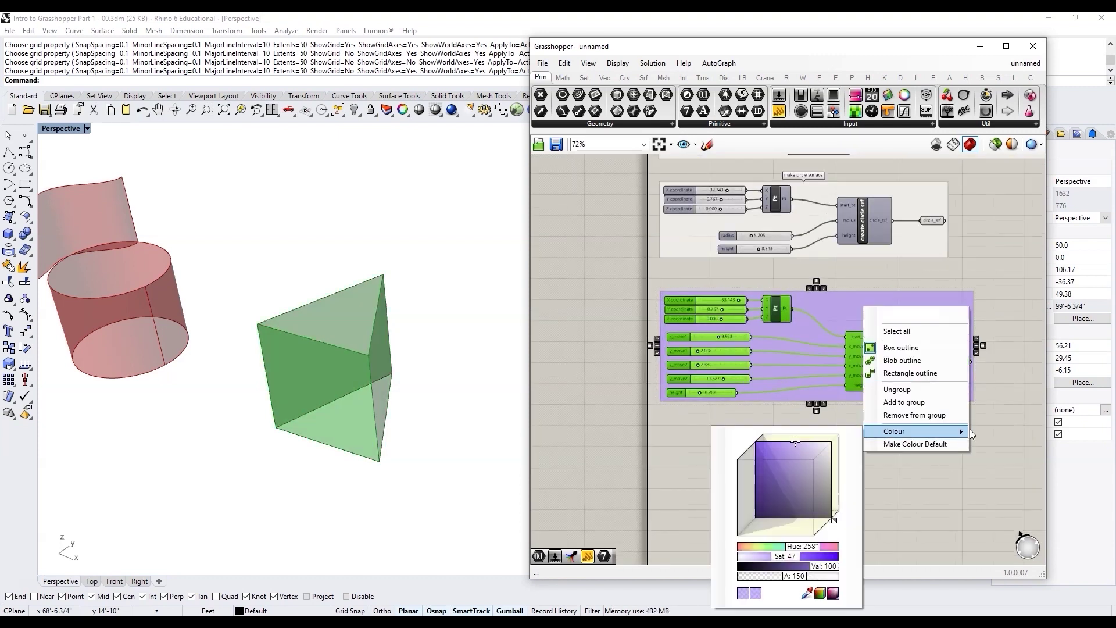
pyautogui.click(862, 431)
pyautogui.rightClick(914, 311)
pyautogui.moveTo(945, 435)
pyautogui.moveTo(875, 448); pyautogui.dragTo(782, 443)
# Label the triangle definition's group "make triangular surface"
pyautogui.click(965, 321)
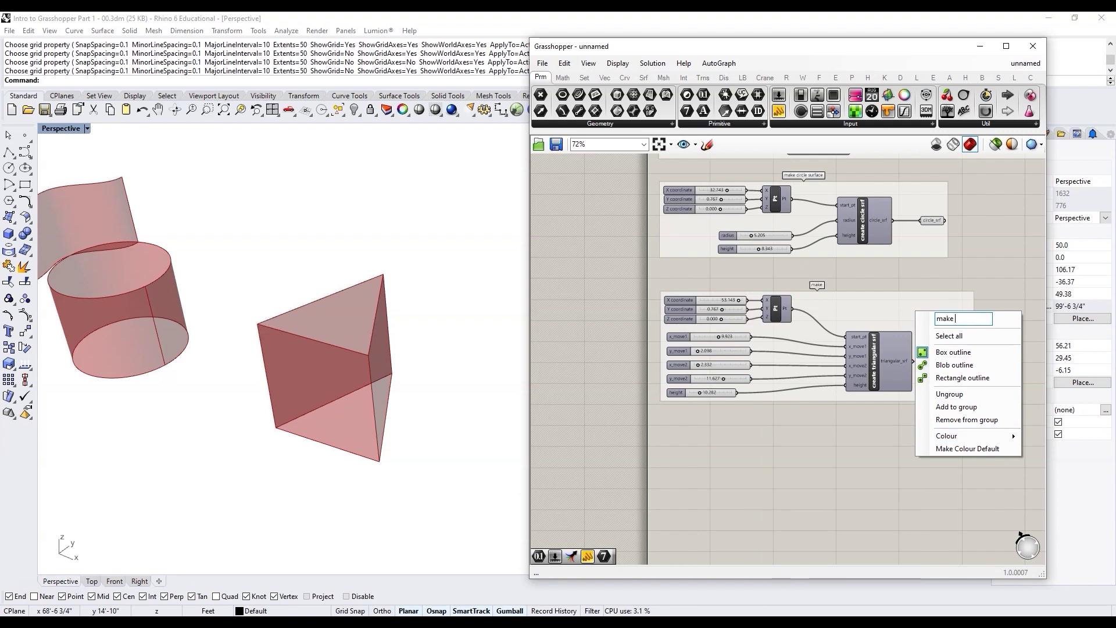
pyautogui.write('make triangular surface')
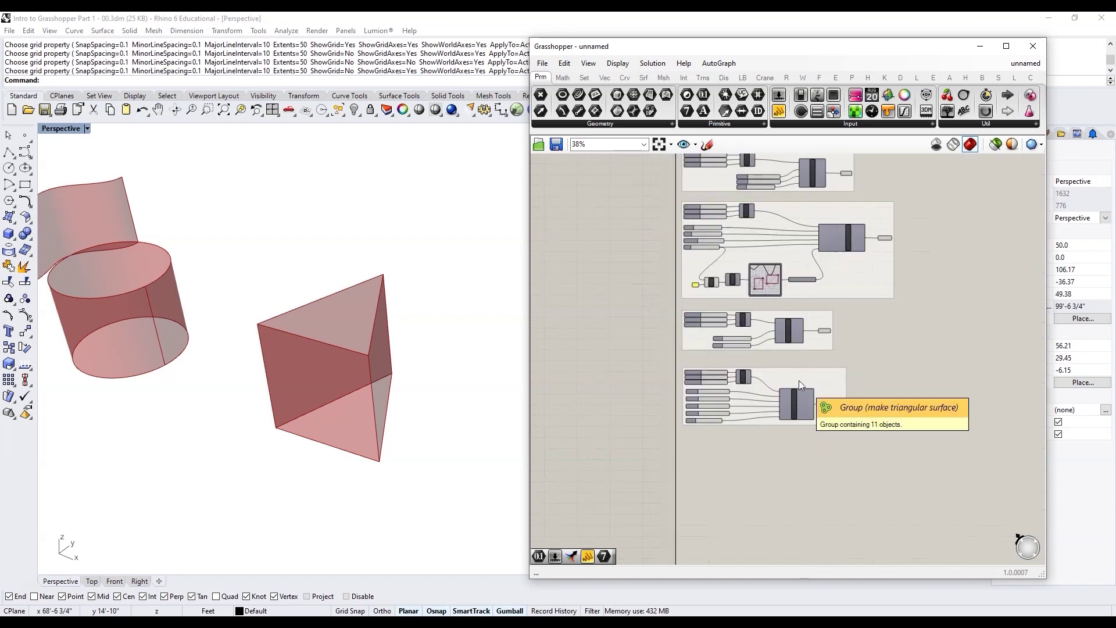
pyautogui.scroll(-2, 891, 403)
pyautogui.scroll(2, 869, 374)
pyautogui.scroll(1, 866, 399)
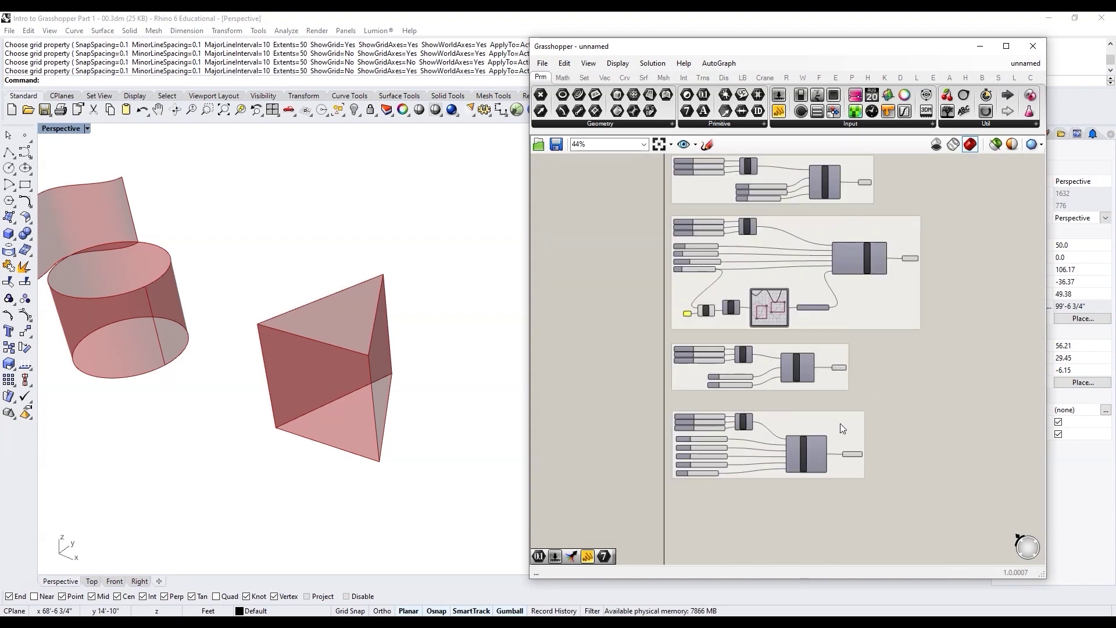
pyautogui.scroll(3, 840, 424)
pyautogui.scroll(-2, 902, 375)
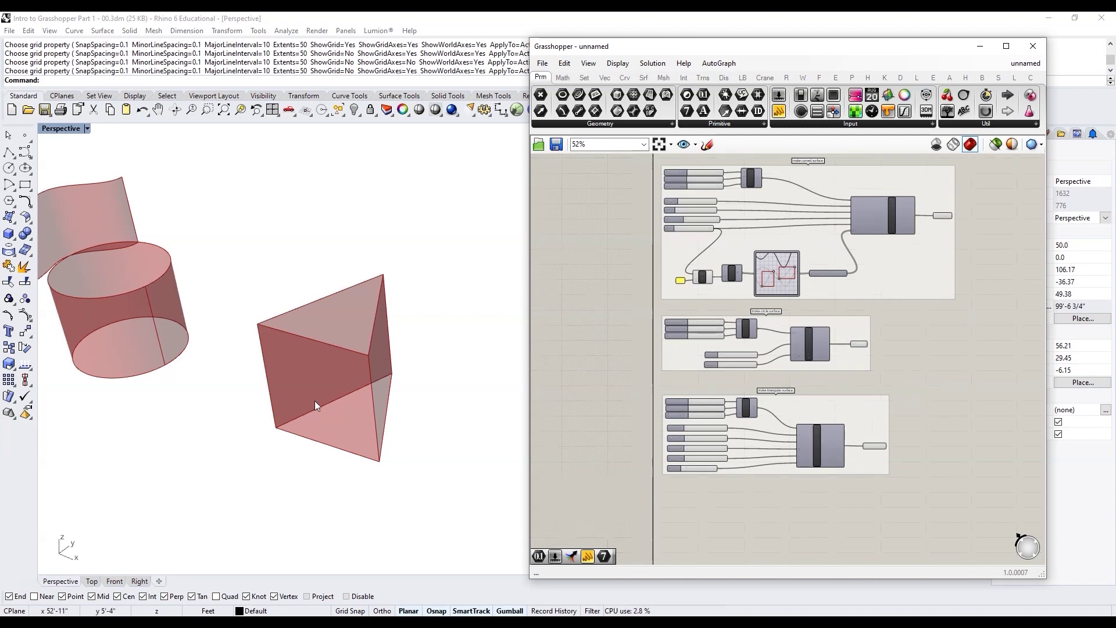
# Draw an open polyline with four points in Rhino's Top view, beyond the triangle surface, and select it
pyautogui.scroll(-3, 315, 406)
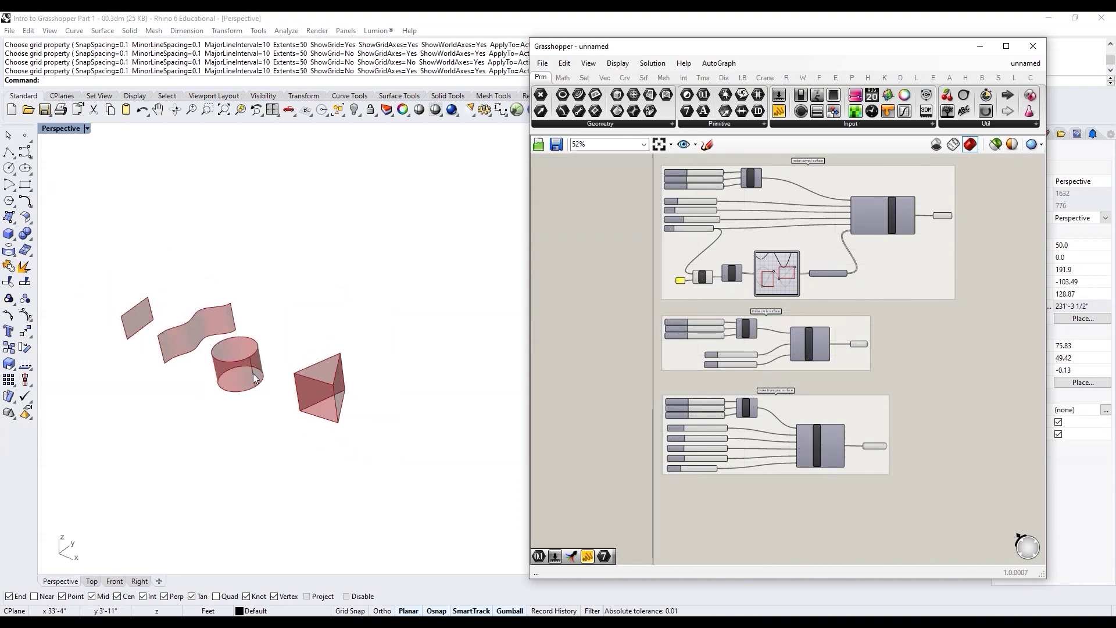
pyautogui.click(92, 580)
pyautogui.scroll(-4, 233, 368)
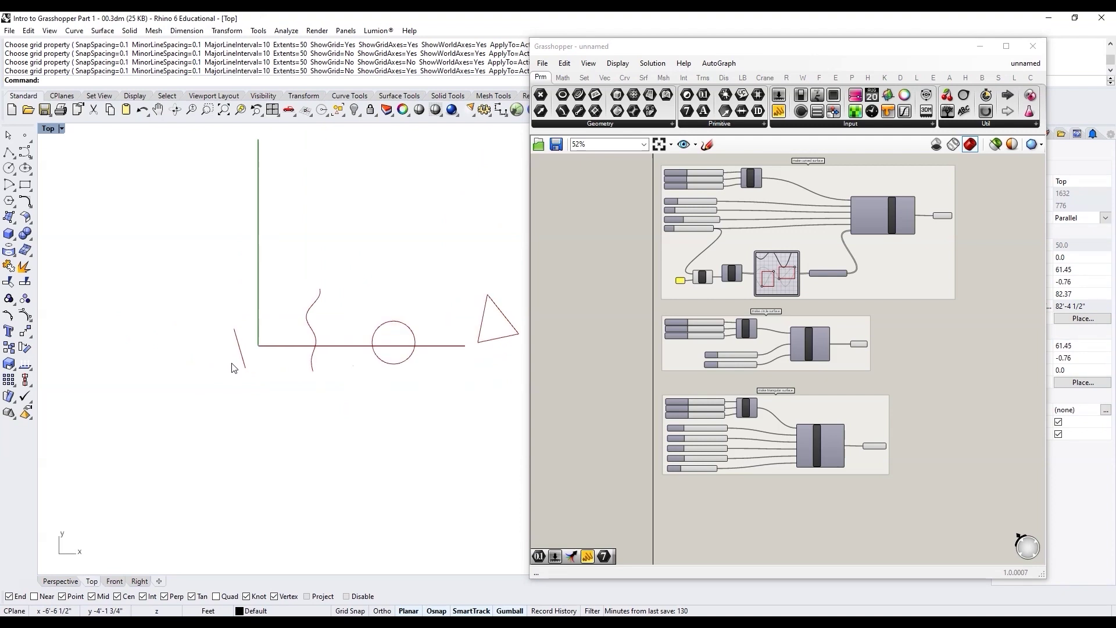
pyautogui.scroll(-6, 253, 379)
pyautogui.scroll(6, 382, 368)
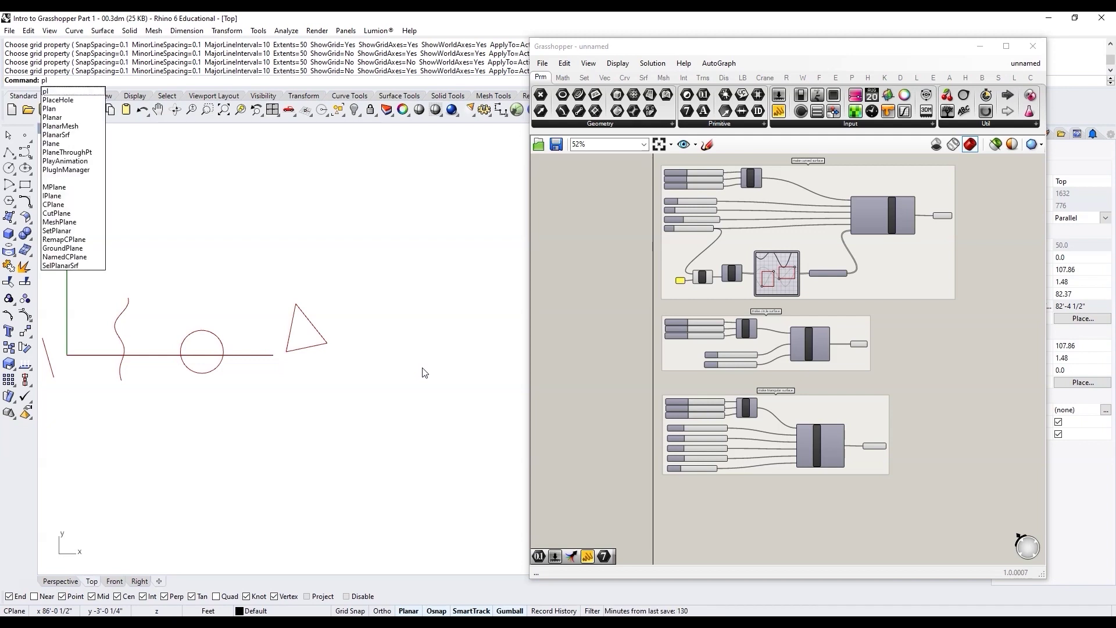
pyautogui.press('Return')
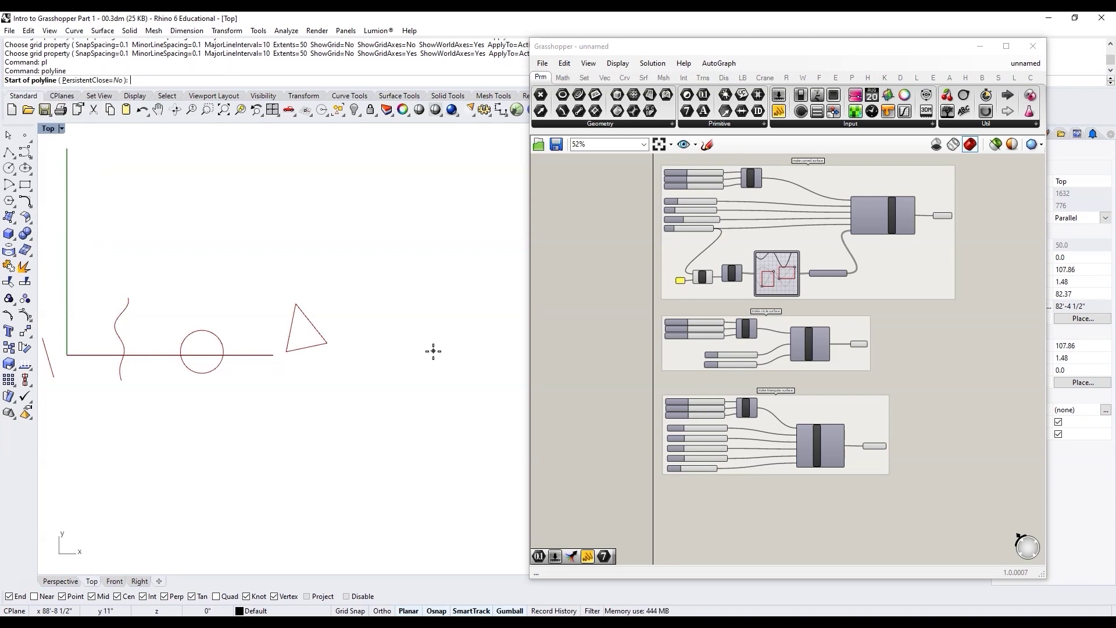
pyautogui.click(388, 376)
pyautogui.click(375, 321)
pyautogui.click(437, 273)
pyautogui.click(442, 223)
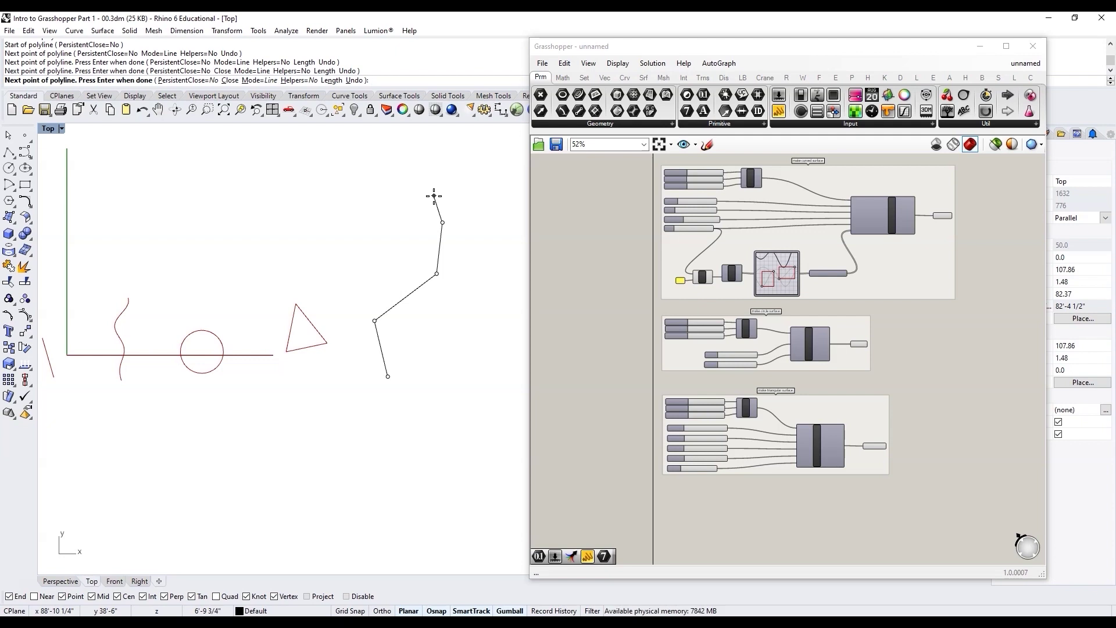
pyautogui.press('Return')
pyautogui.click(420, 287)
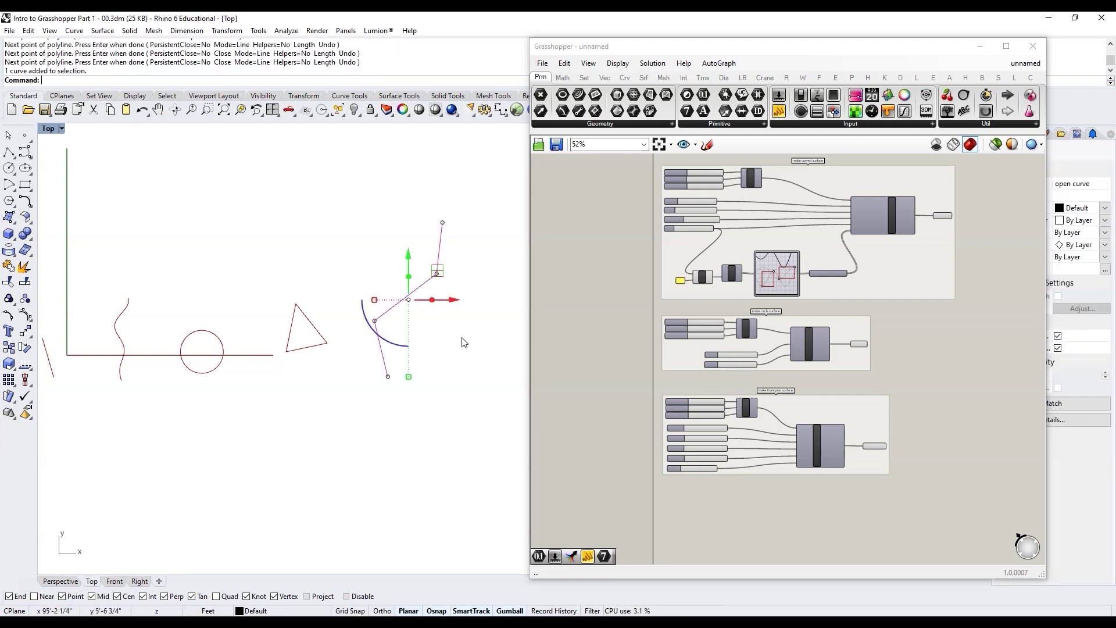
# Return to the Perspective view and add a Curve parameter below the triangular surface group in Grasshopper
pyautogui.click(68, 580)
pyautogui.scroll(-4, 317, 411)
pyautogui.scroll(3, 406, 440)
pyautogui.scroll(-3, 863, 336)
pyautogui.scroll(6, 828, 424)
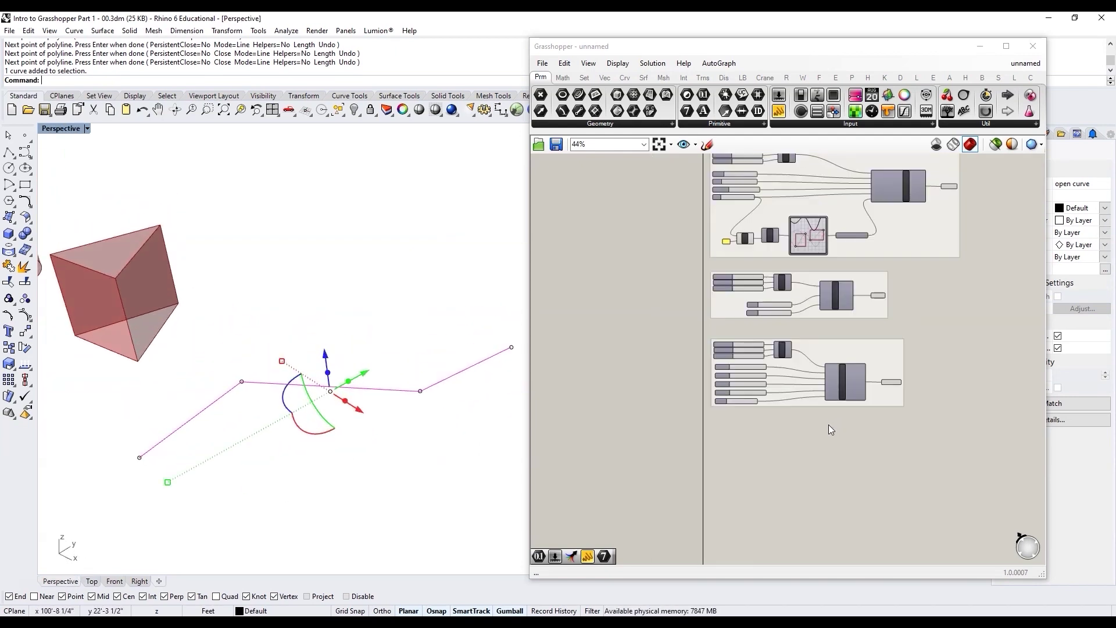
pyautogui.doubleClick(706, 421)
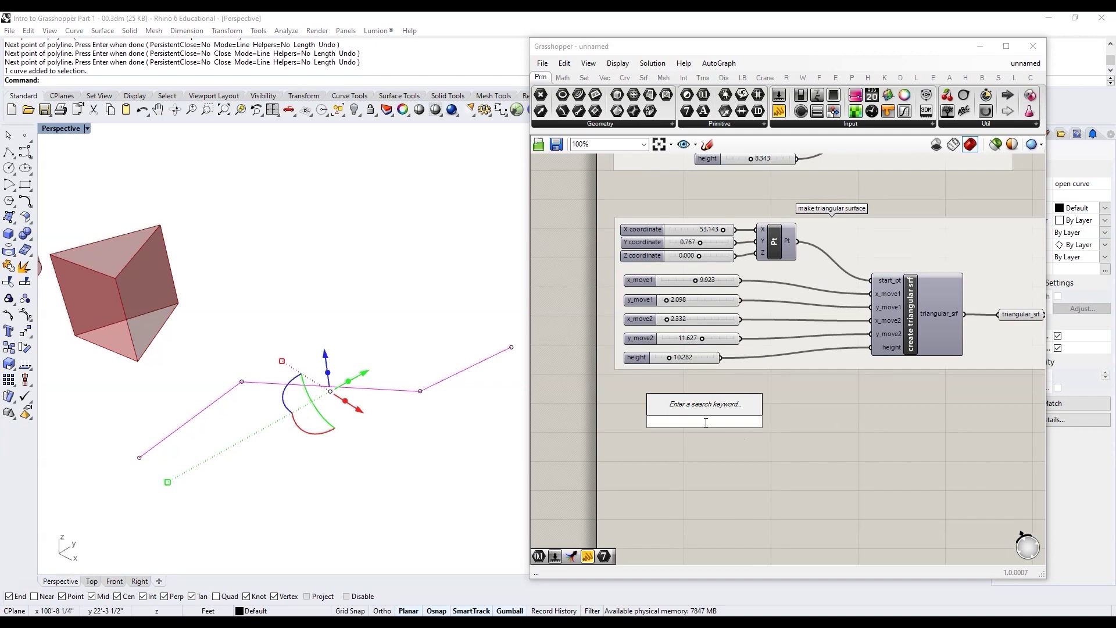
pyautogui.write('cur')
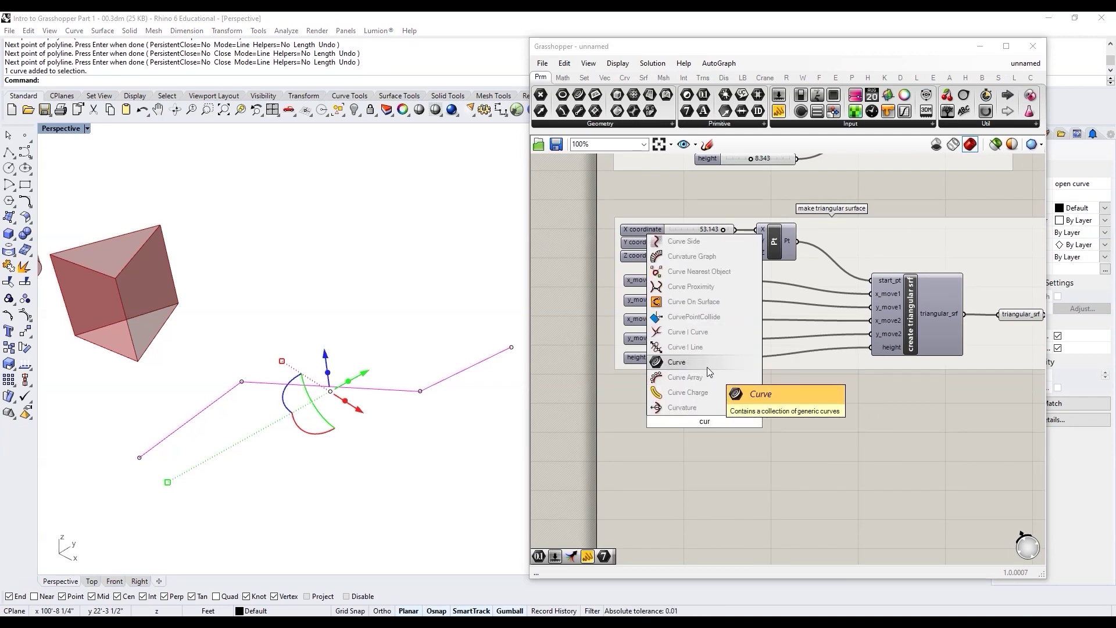
pyautogui.click(679, 365)
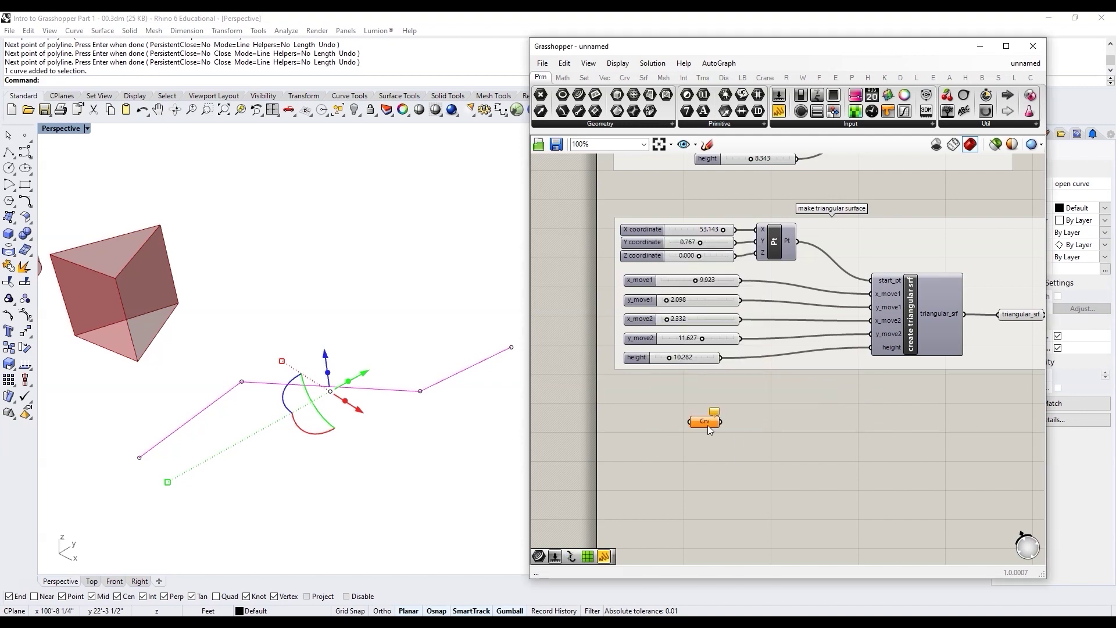
pyautogui.click(455, 436)
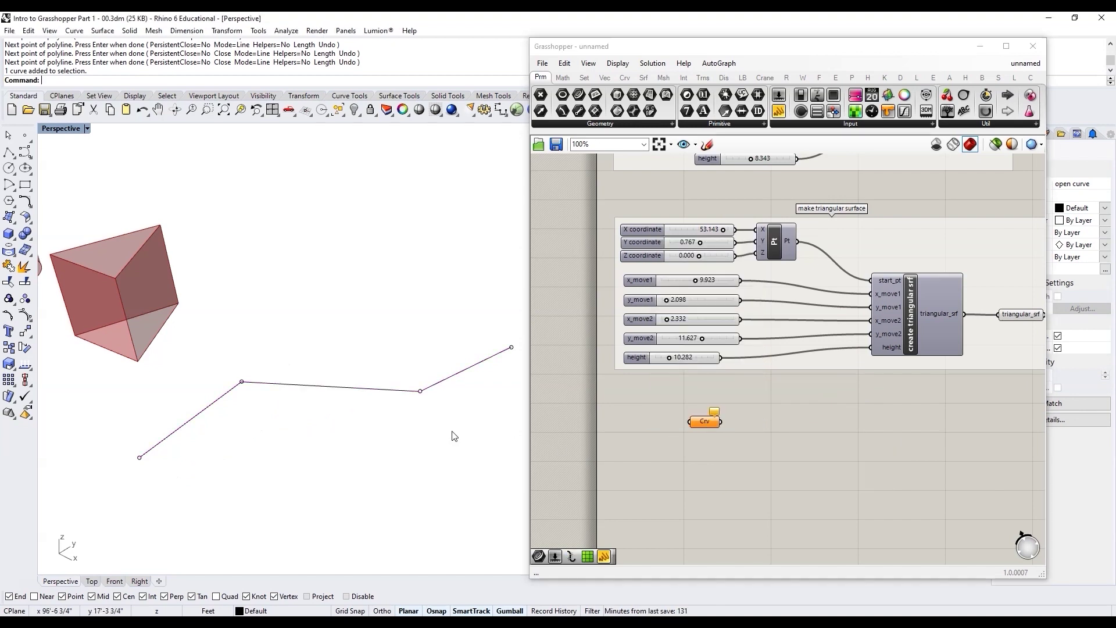
# Reference the drawn polyline as the Curve parameter's single curve, and shift the parameter slightly left on the canvas
pyautogui.rightClick(706, 422)
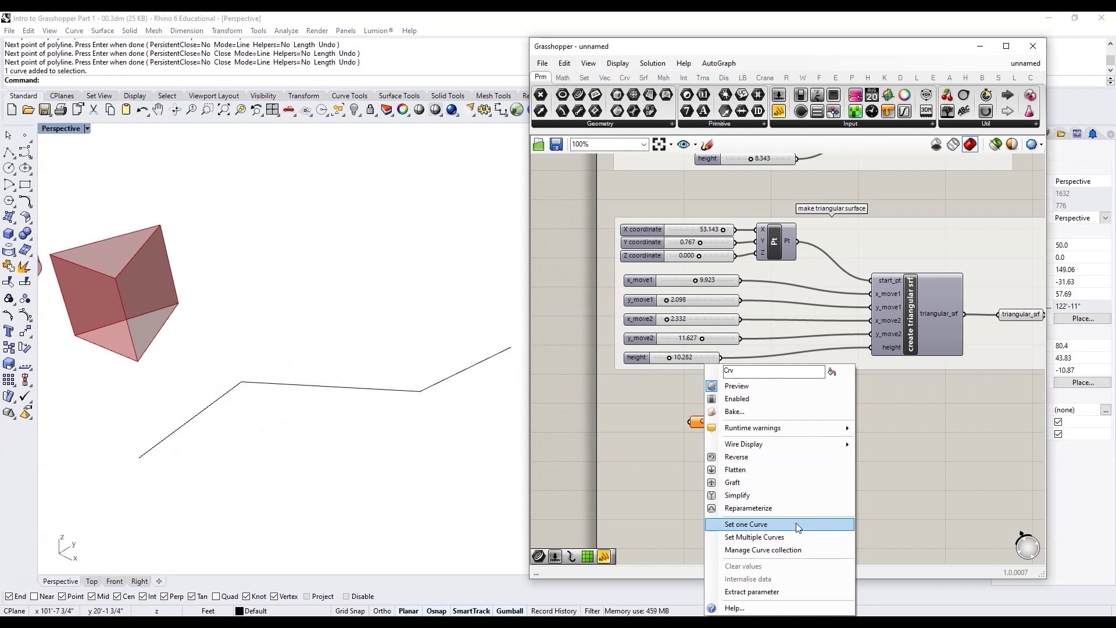
pyautogui.click(796, 525)
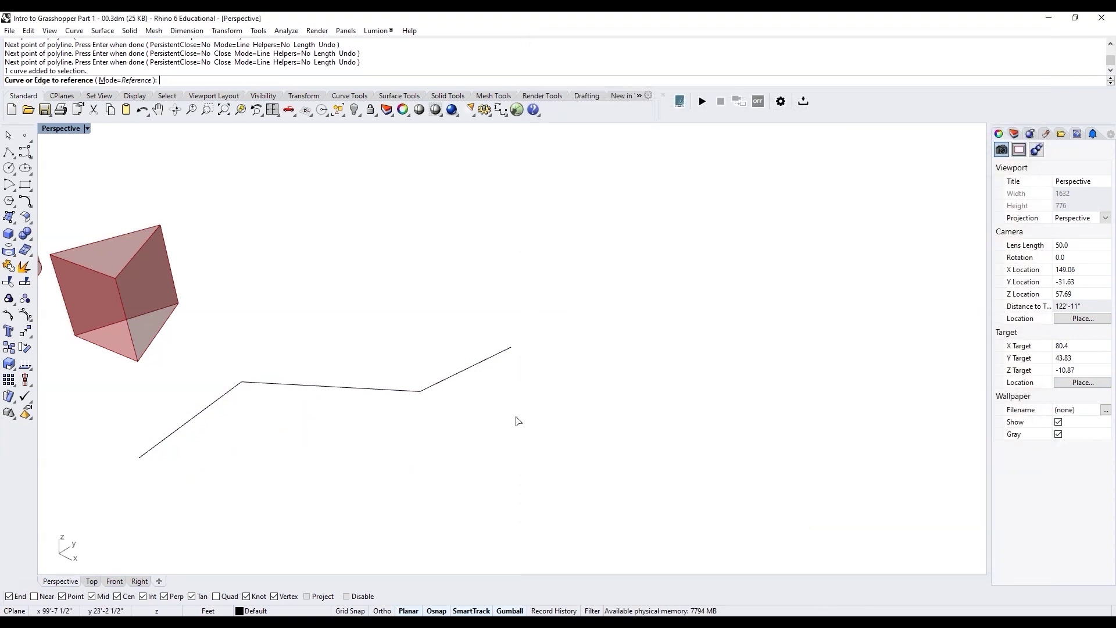
pyautogui.click(319, 391)
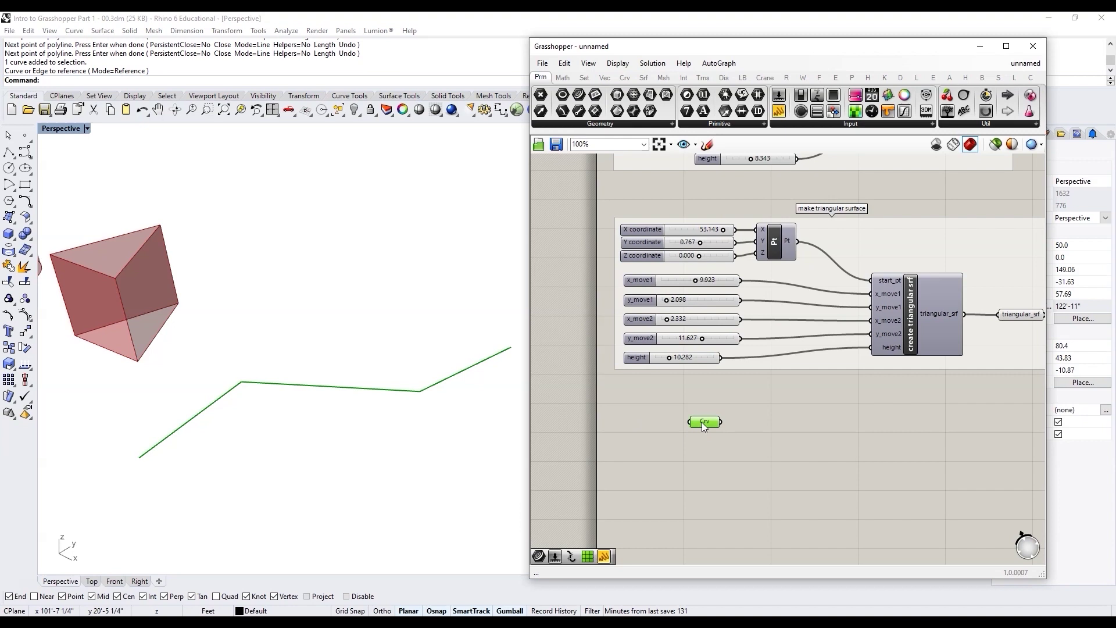
pyautogui.scroll(-5, 361, 429)
pyautogui.scroll(2, 304, 444)
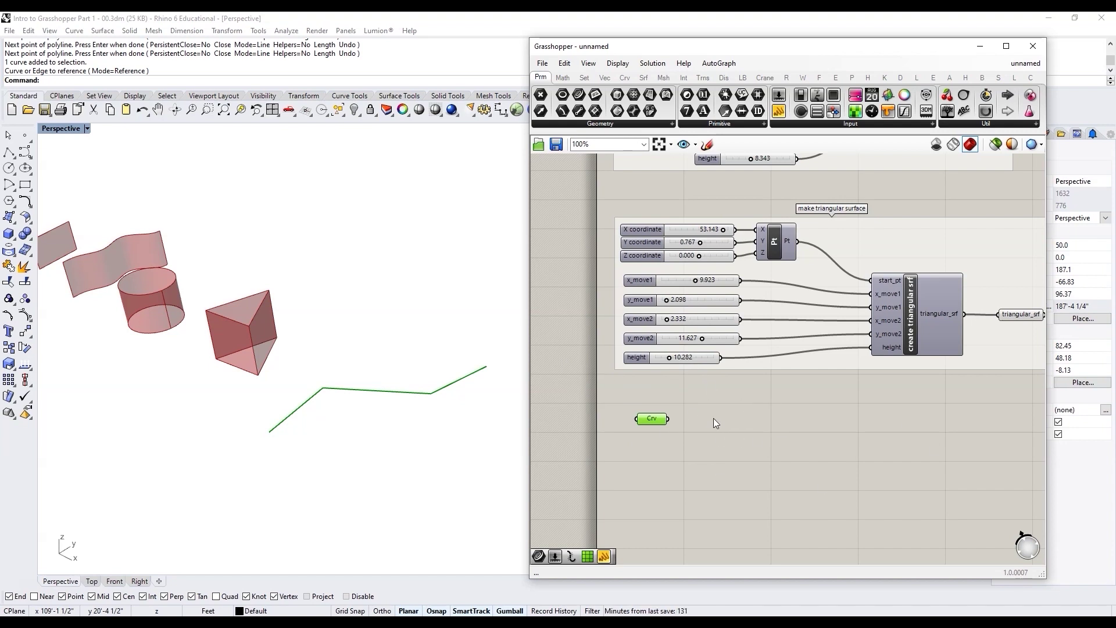
pyautogui.click(308, 364)
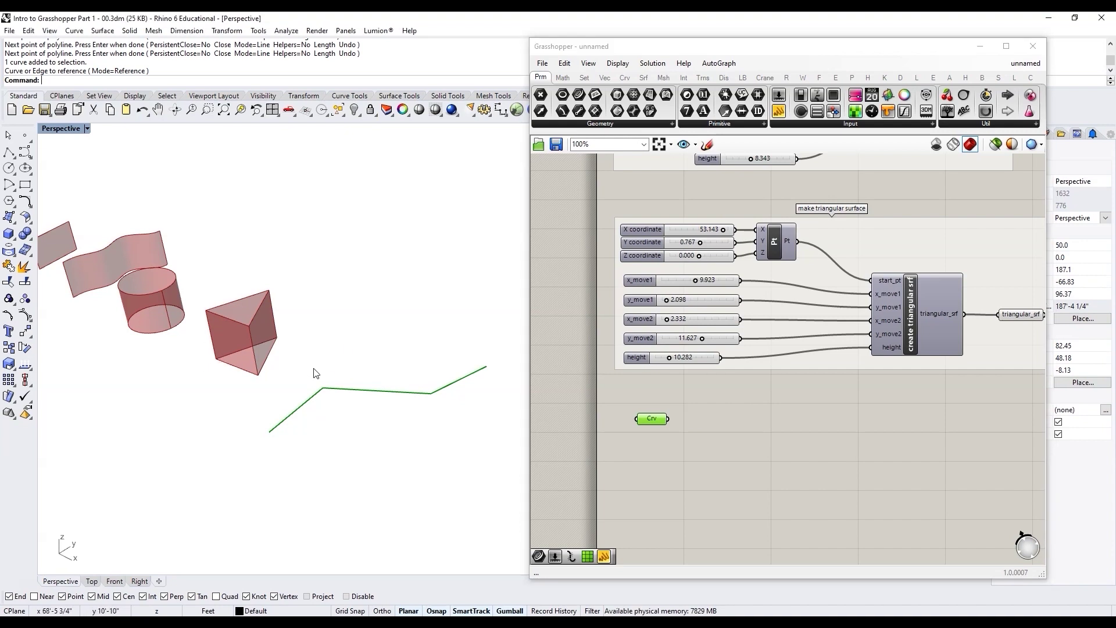
pyautogui.scroll(3, 650, 433)
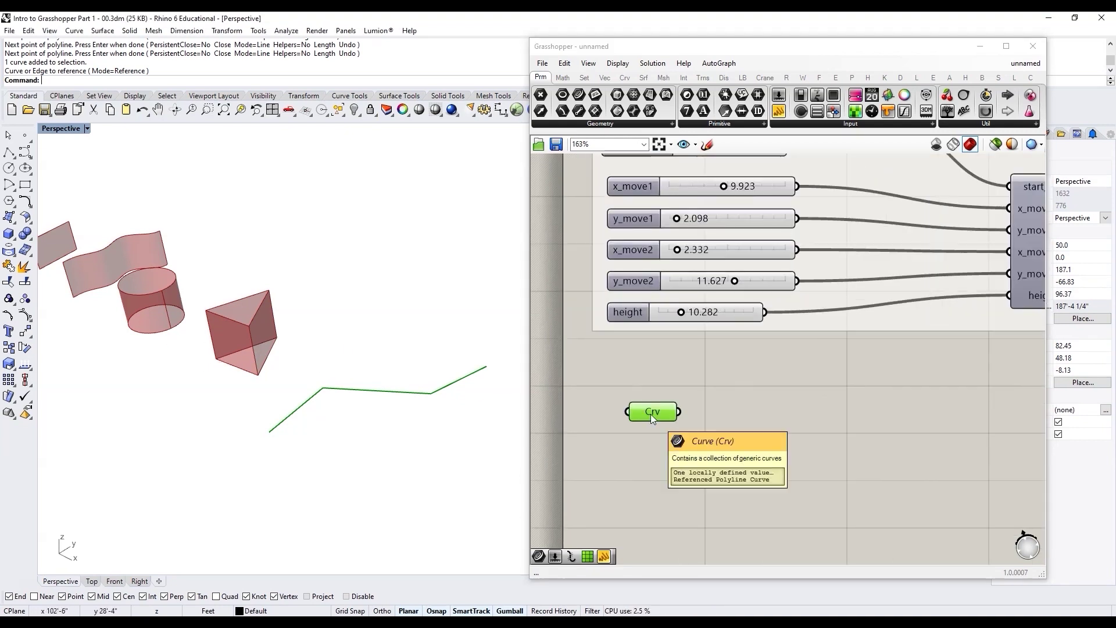
# Internalise the referenced polyline in the Curve parameter, delete the original polyline from Rhino, and check that the parameter keeps its curve
pyautogui.click(650, 414)
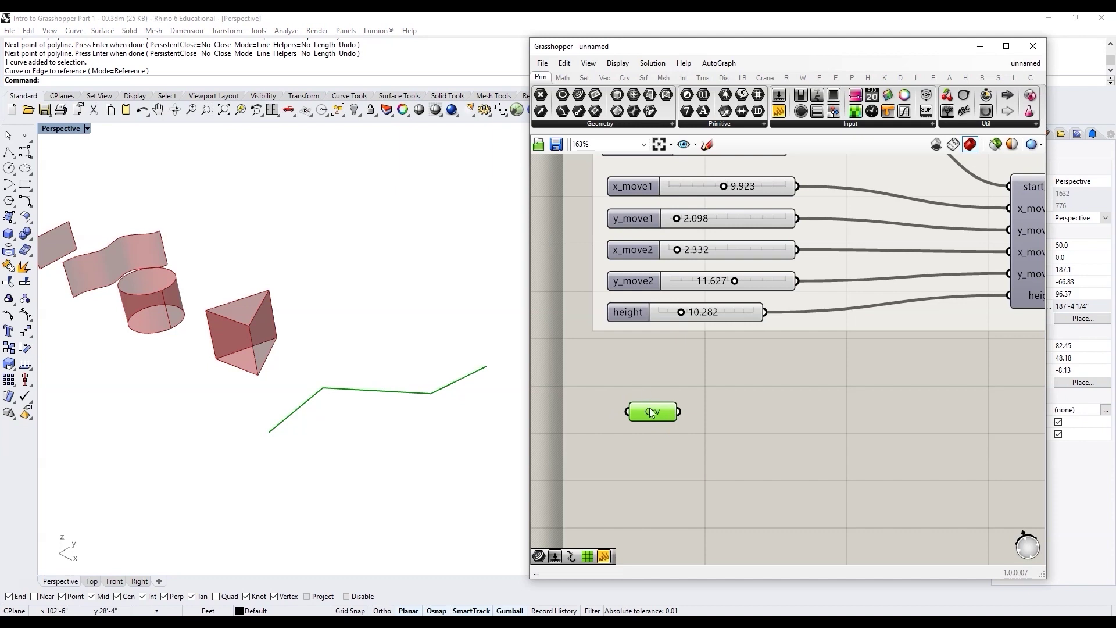
pyautogui.moveTo(651, 412)
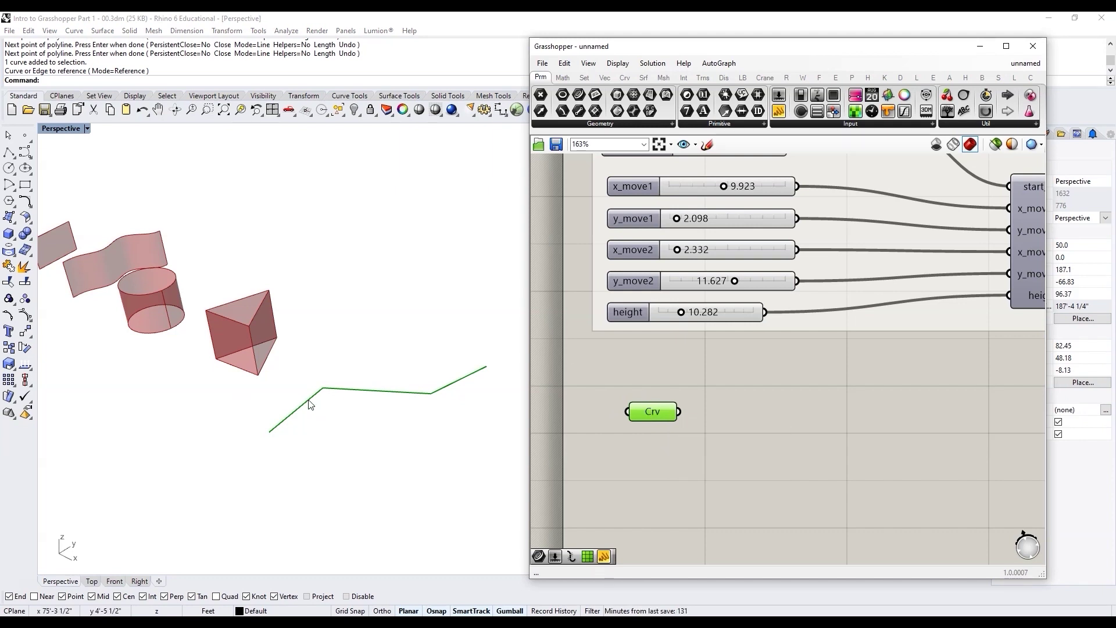
pyautogui.rightClick(657, 412)
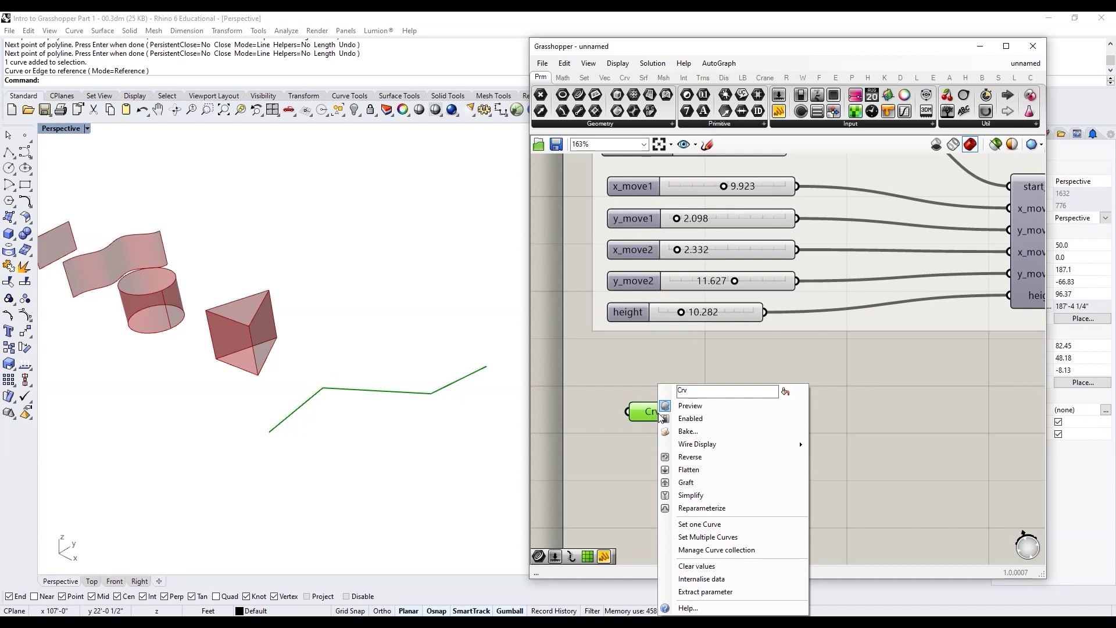
pyautogui.click(741, 579)
pyautogui.moveTo(451, 439); pyautogui.dragTo(318, 376)
pyautogui.press('Delete')
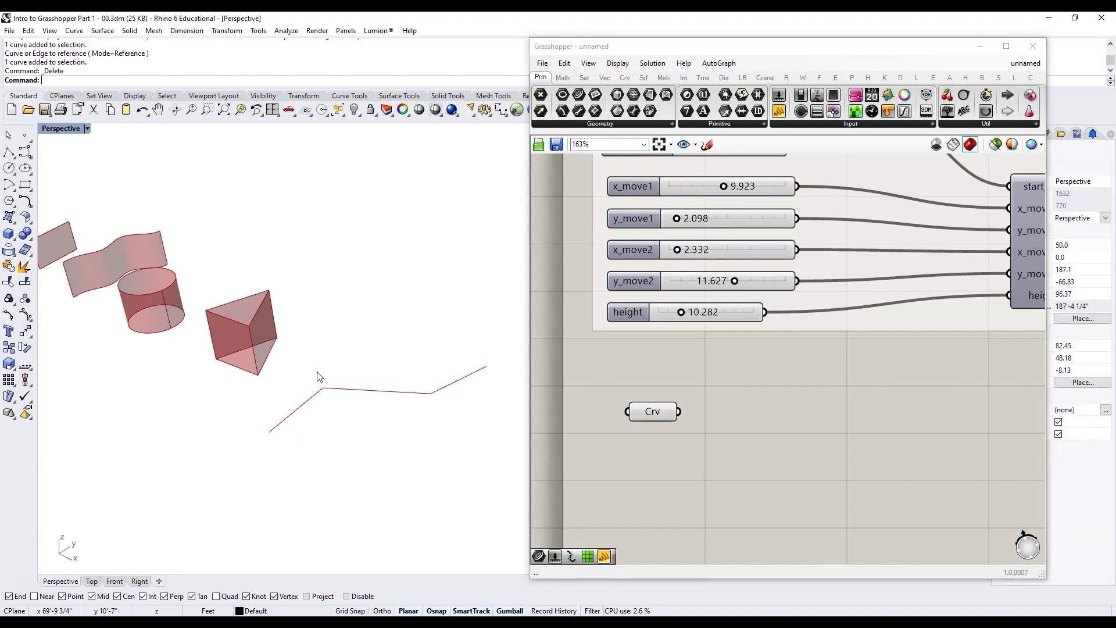
pyautogui.click(652, 414)
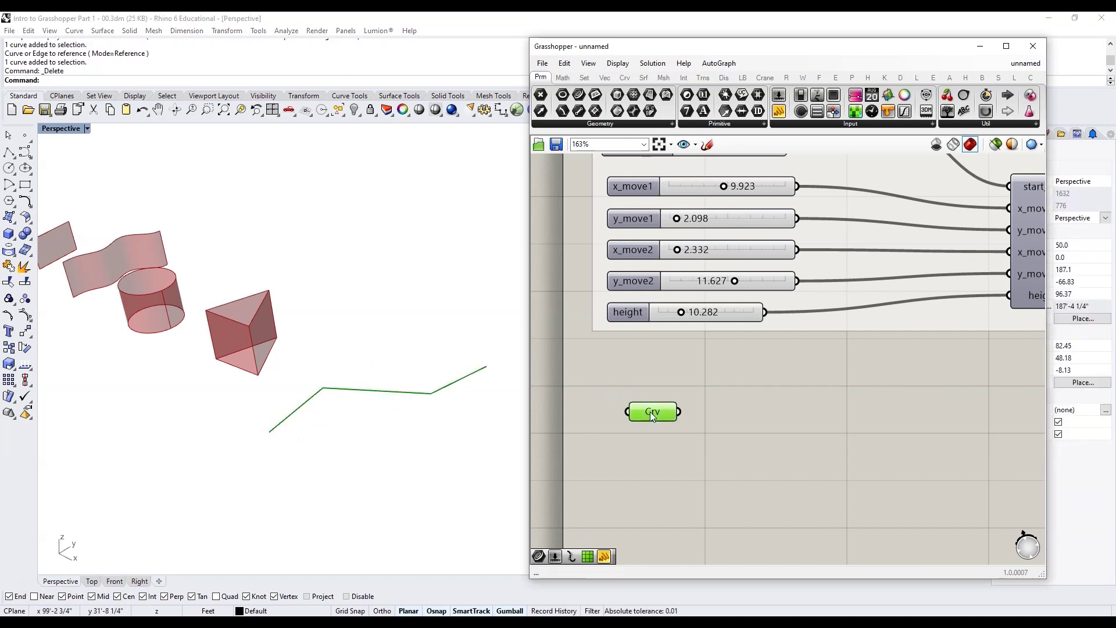
pyautogui.click(702, 416)
# Add a Move component beside the Curve parameter and feed the curve into its geometry input
pyautogui.scroll(-5, 644, 408)
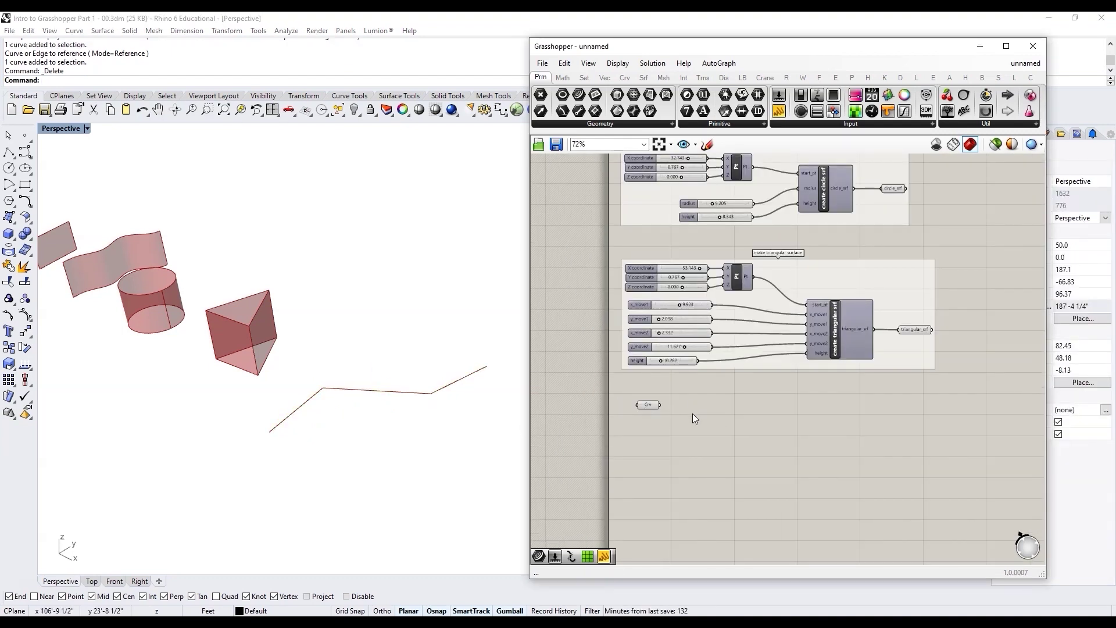
pyautogui.scroll(4, 683, 421)
pyautogui.scroll(-2, 625, 395)
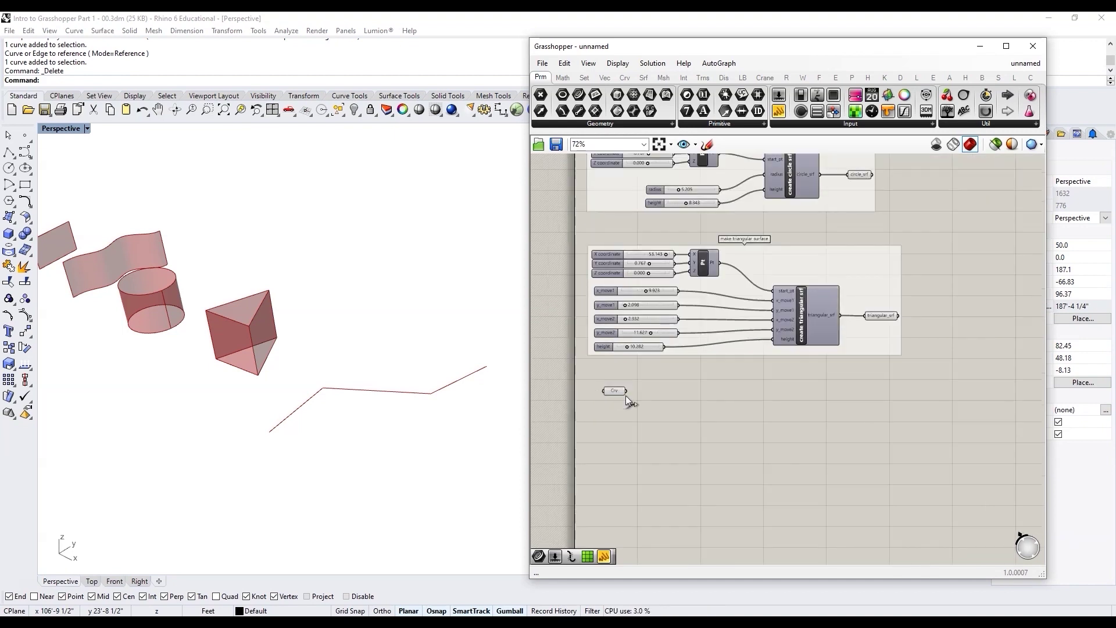
pyautogui.scroll(4, 602, 404)
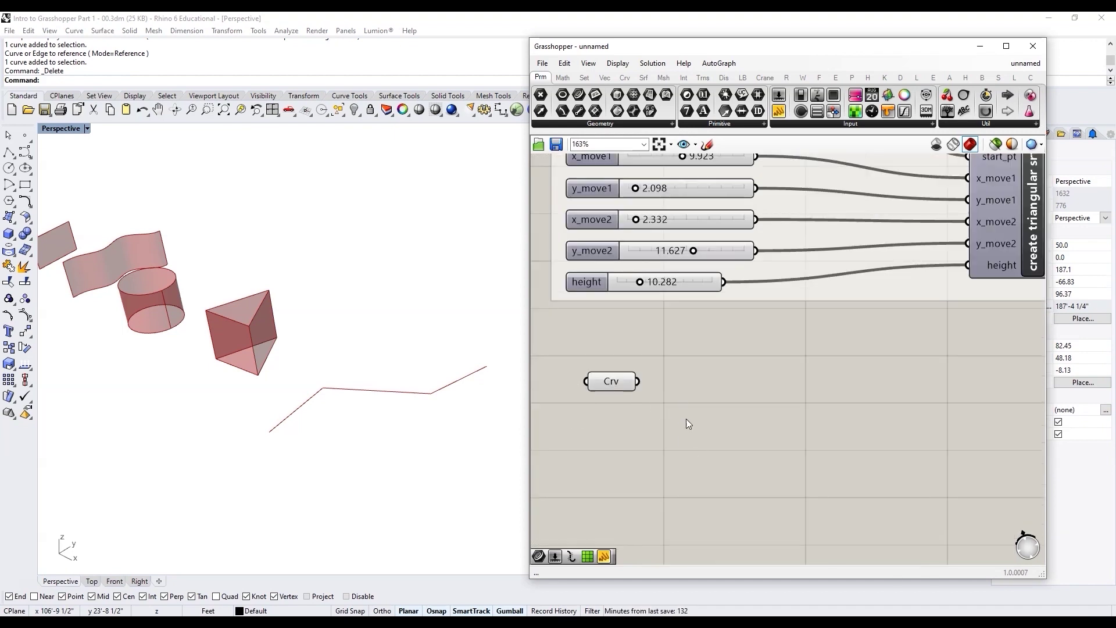
pyautogui.scroll(-3, 683, 413)
pyautogui.doubleClick(754, 407)
pyautogui.write('move')
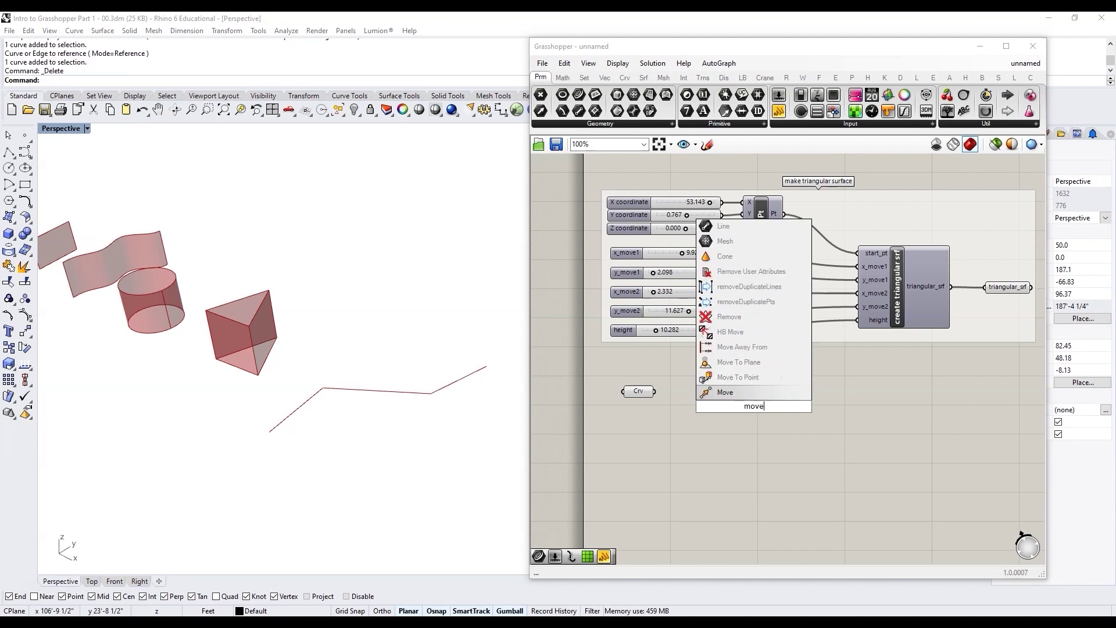
pyautogui.press('Return')
pyautogui.scroll(3, 669, 392)
pyautogui.moveTo(650, 386); pyautogui.dragTo(777, 385)
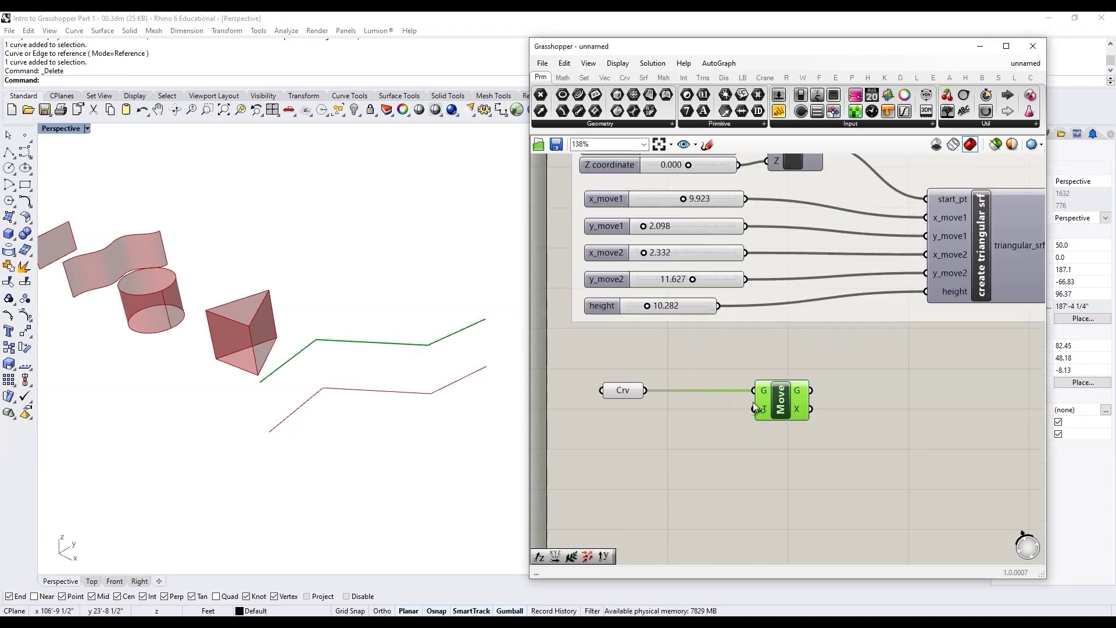
# Add a Unit Z vector component below the wire between the Curve parameter and Move
pyautogui.doubleClick(752, 443)
pyautogui.write('z')
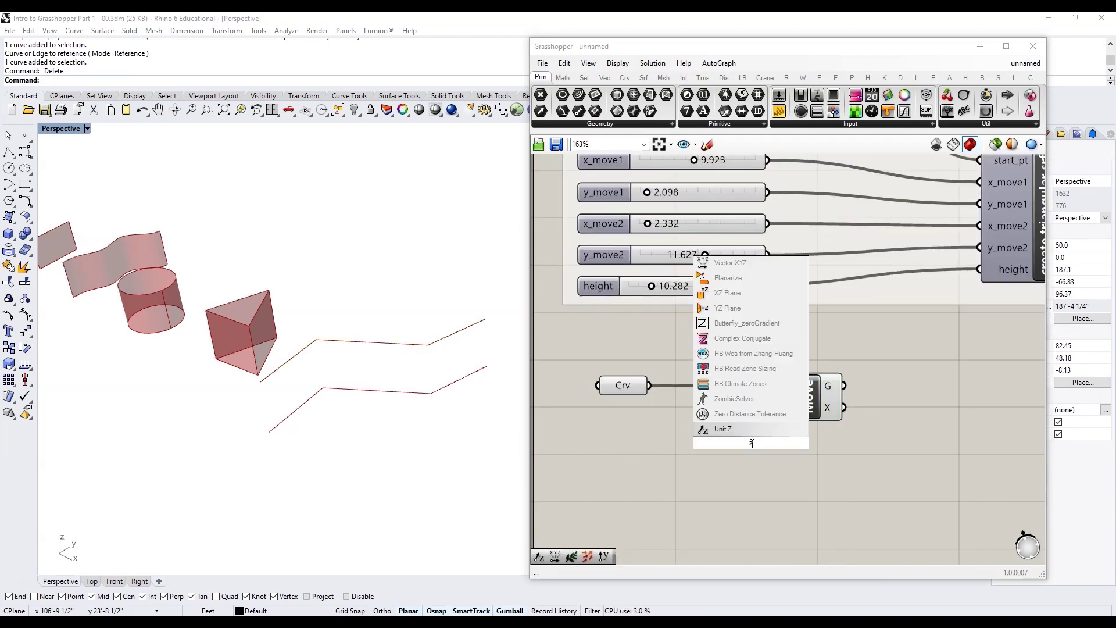
pyautogui.click(738, 425)
pyautogui.moveTo(752, 447); pyautogui.dragTo(715, 470)
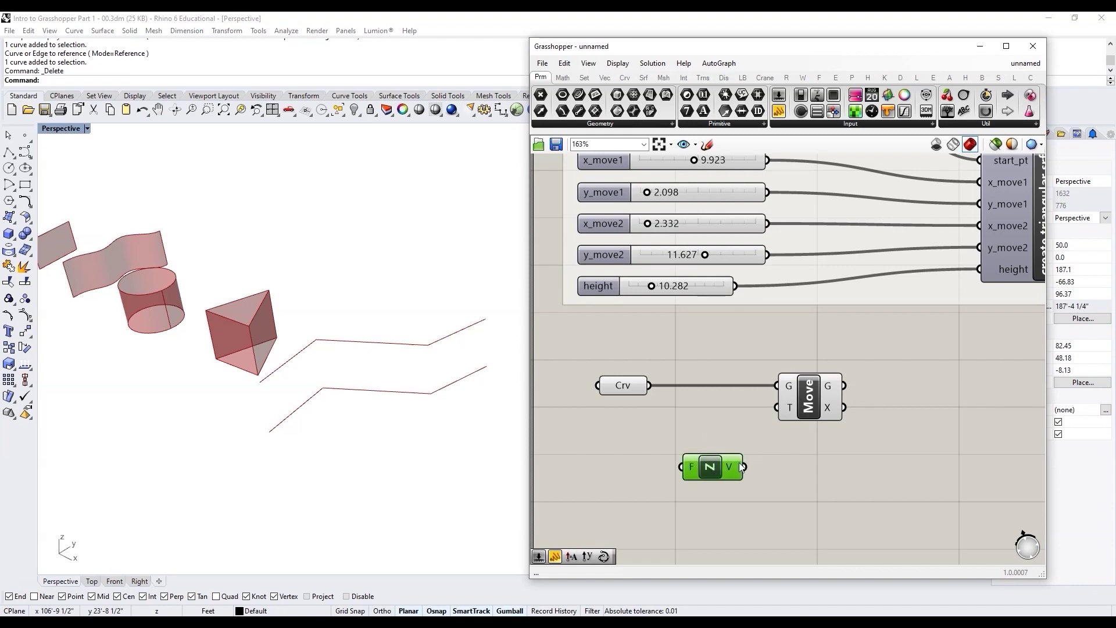
# Drive the Unit Z factor with a slider ranging from 1 to 40, wire the vector into Move's translation, and set the slider to 6.967
pyautogui.scroll(-2, 667, 473)
pyautogui.doubleClick(666, 475)
pyautogui.write('1<40.')
pyautogui.press('Return')
pyautogui.moveTo(742, 461); pyautogui.dragTo(790, 417)
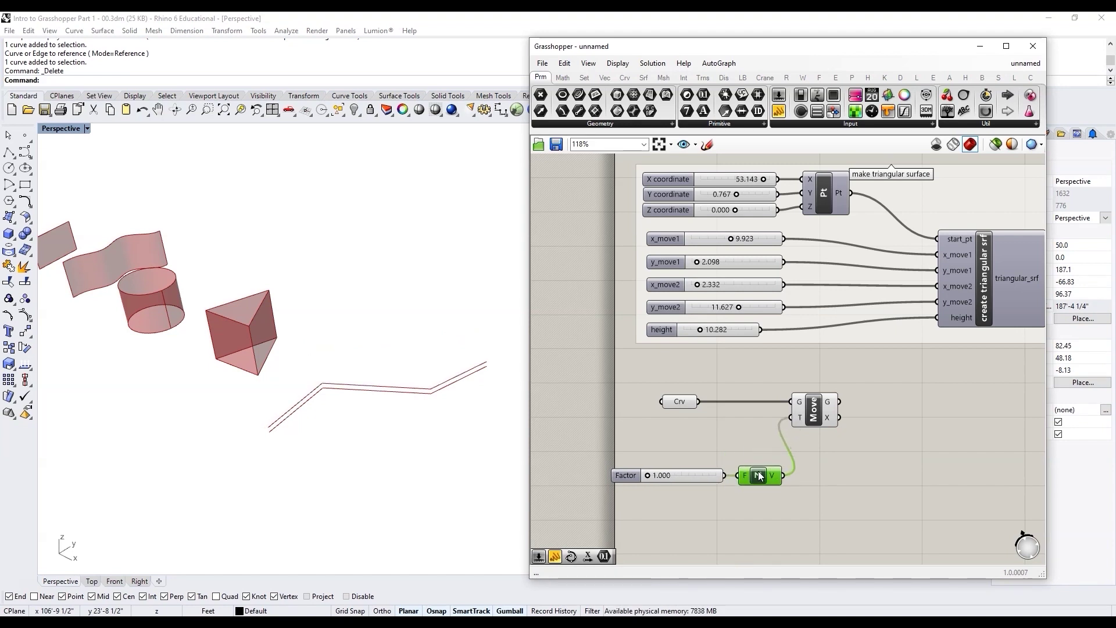
pyautogui.moveTo(655, 474); pyautogui.dragTo(657, 476)
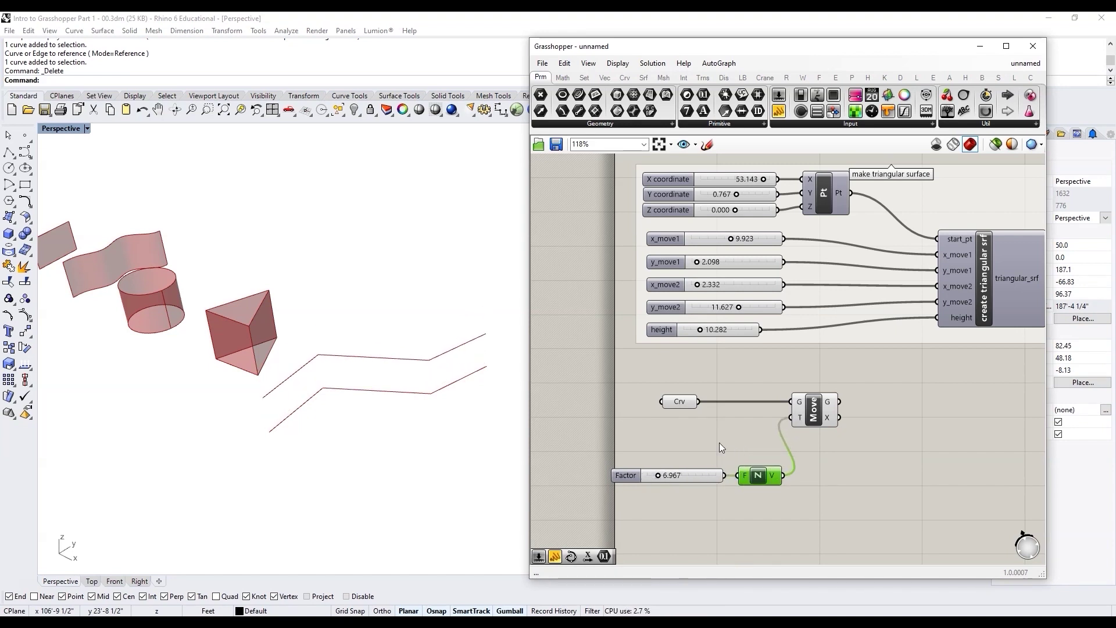
# Add a Merge component after Move, wiring the original curve into D1 and the moved curve into D2
pyautogui.moveTo(720, 442); pyautogui.dragTo(660, 452, button='right')
pyautogui.doubleClick(877, 429)
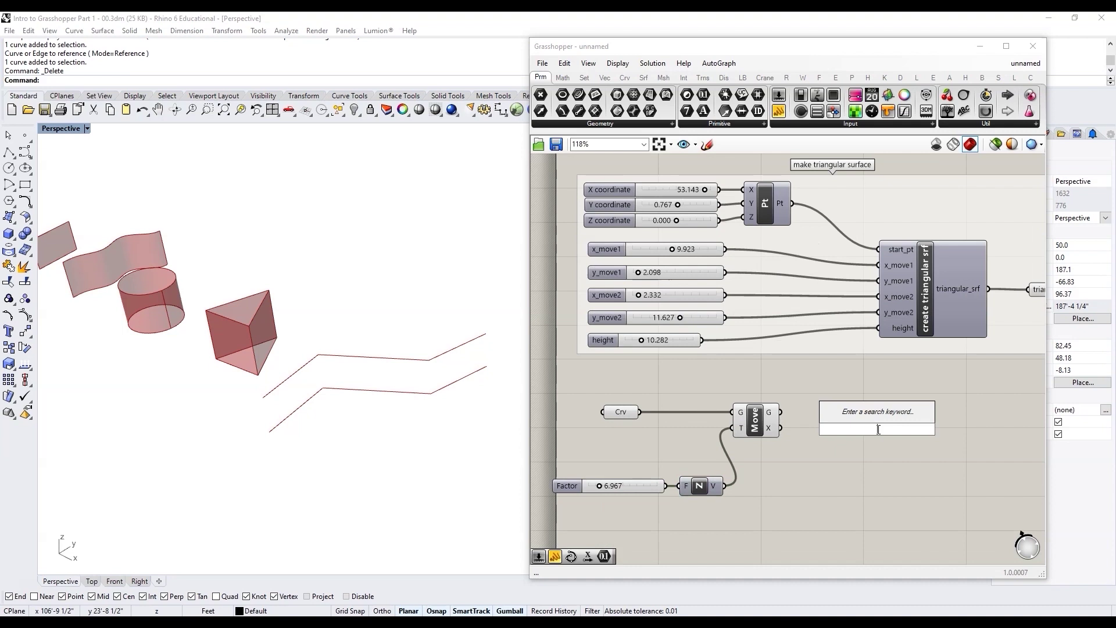
pyautogui.write('merge')
pyautogui.click(881, 420)
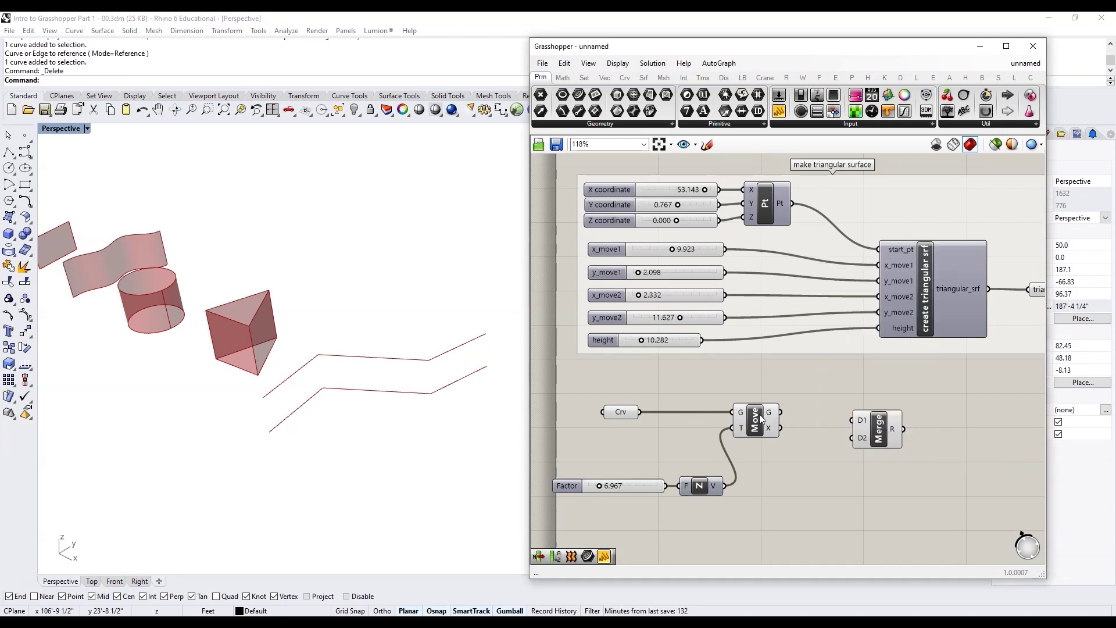
pyautogui.moveTo(760, 419); pyautogui.dragTo(773, 441)
pyautogui.moveTo(644, 411); pyautogui.dragTo(866, 419)
pyautogui.moveTo(792, 435); pyautogui.dragTo(866, 428)
# Turn off the preview of the Curve parameter, the vector inputs and the Move component
pyautogui.scroll(4, 866, 428)
pyautogui.click(871, 430)
pyautogui.scroll(-6, 748, 506)
pyautogui.moveTo(749, 506); pyautogui.dragTo(566, 409)
pyautogui.middleClick(619, 431)
pyautogui.click(668, 403)
pyautogui.click(849, 442)
# Add a Loft component after Merge and feed the merged curves into its curves input
pyautogui.scroll(4, 848, 442)
pyautogui.doubleClick(885, 418)
pyautogui.write('loft')
pyautogui.press('Return')
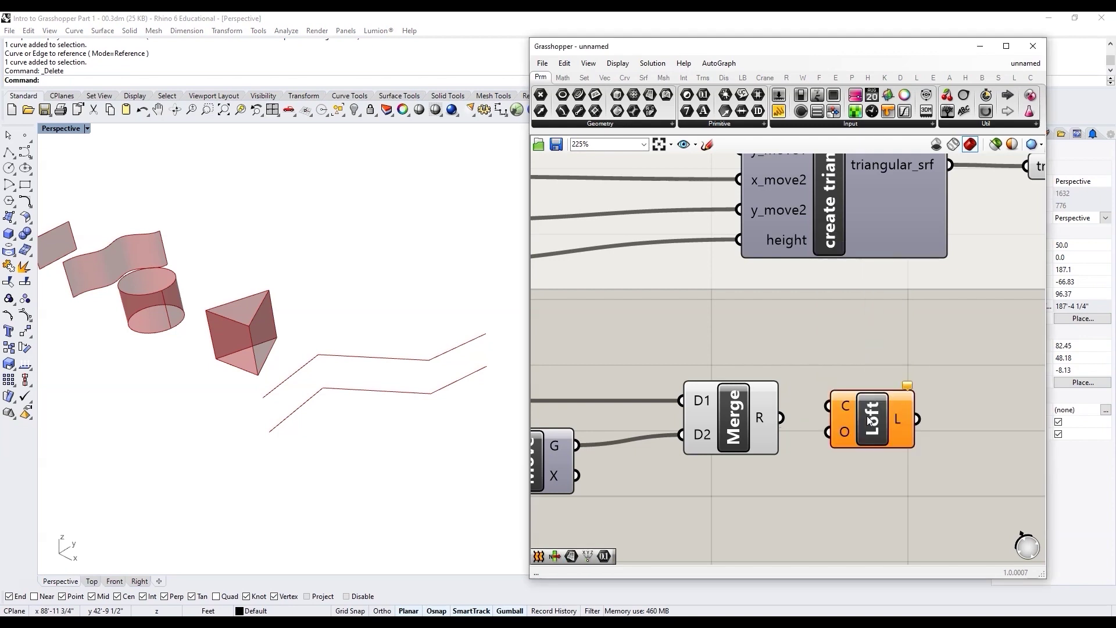
pyautogui.moveTo(782, 418); pyautogui.dragTo(849, 416)
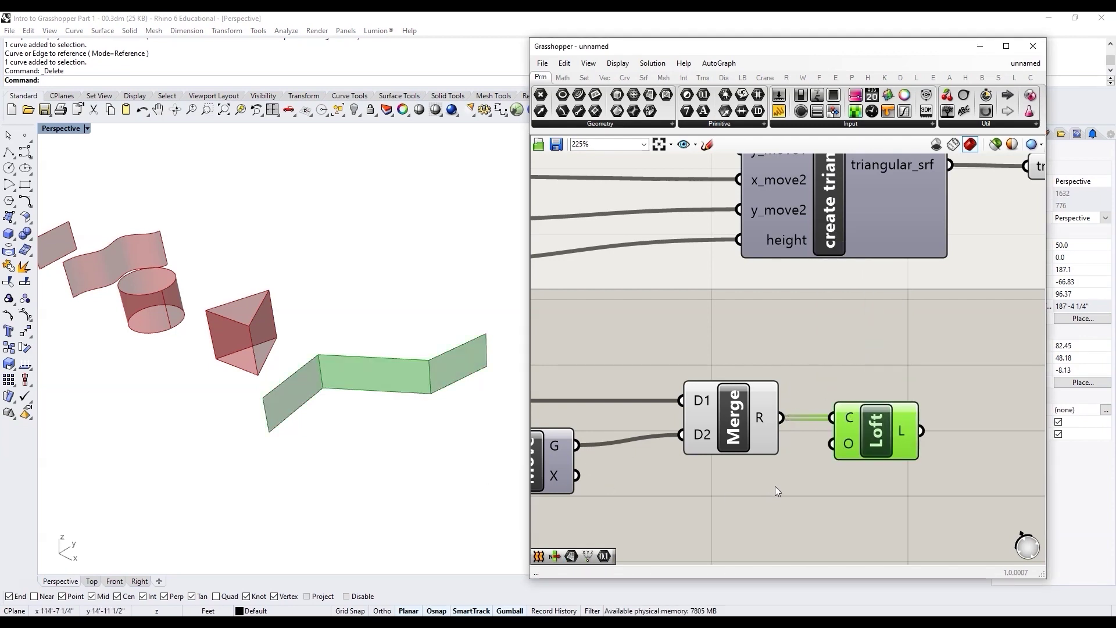
pyautogui.scroll(-3, 776, 486)
pyautogui.scroll(-2, 388, 405)
pyautogui.scroll(3, 389, 405)
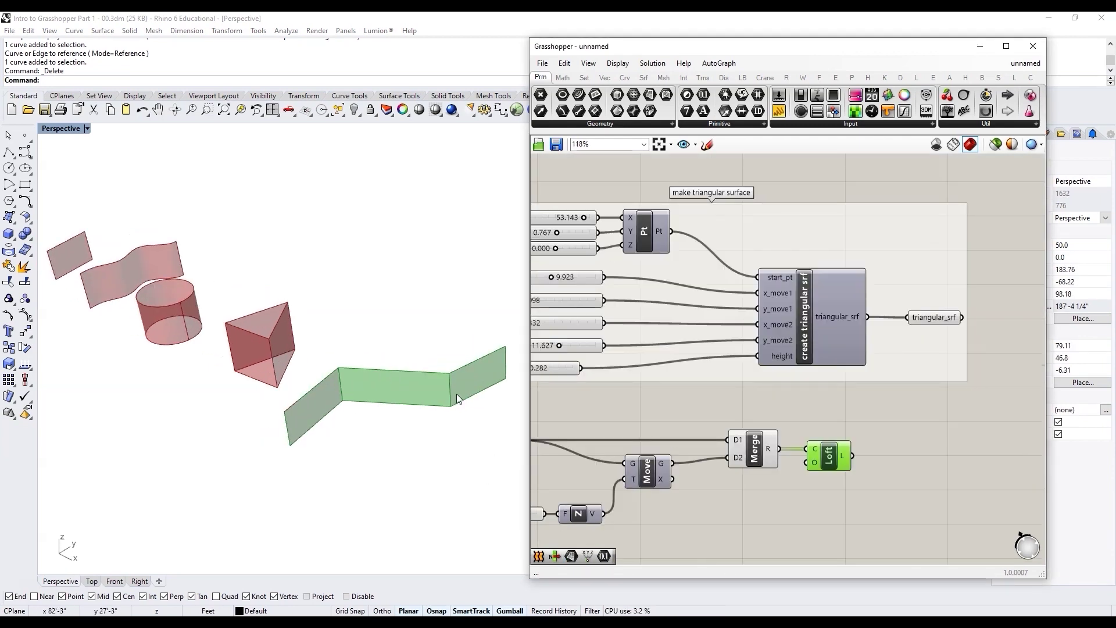
# Turn off the Merge component's preview
pyautogui.click(755, 459)
pyautogui.middleClick(755, 459)
pyautogui.click(794, 425)
pyautogui.scroll(-3, 831, 462)
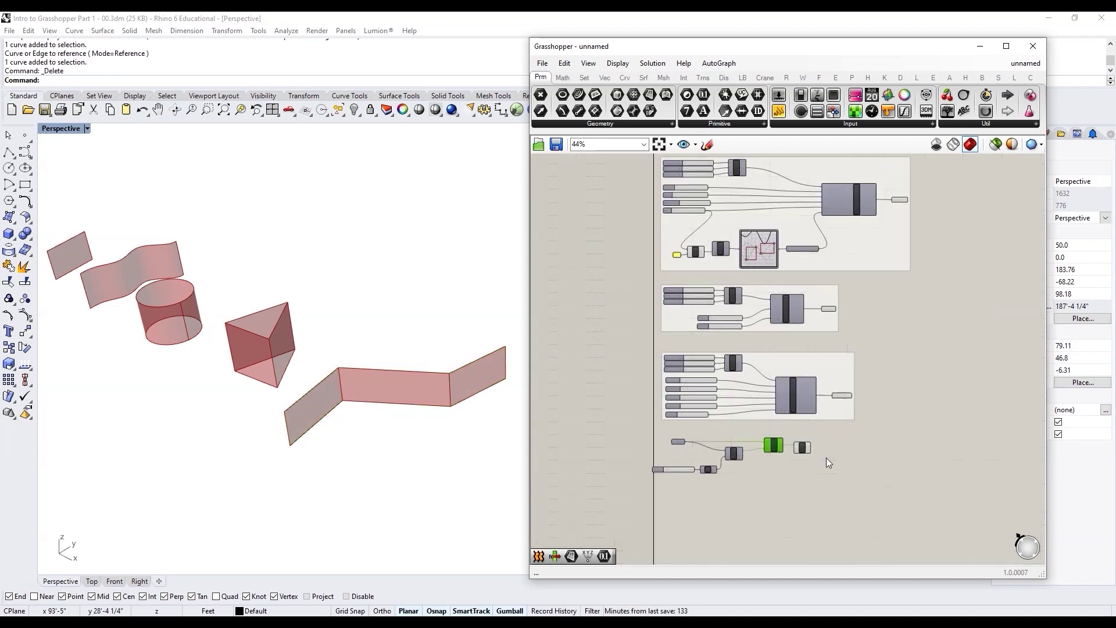
pyautogui.scroll(4, 836, 453)
pyautogui.scroll(3, 838, 448)
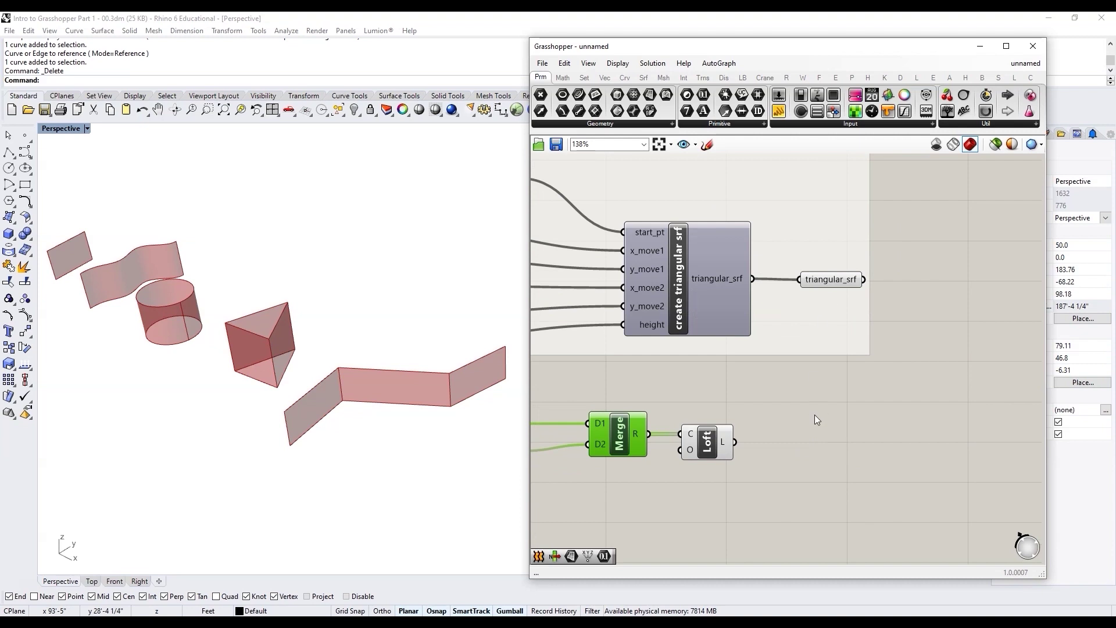
pyautogui.doubleClick(816, 433)
pyautogui.write('sur')
pyautogui.click(792, 407)
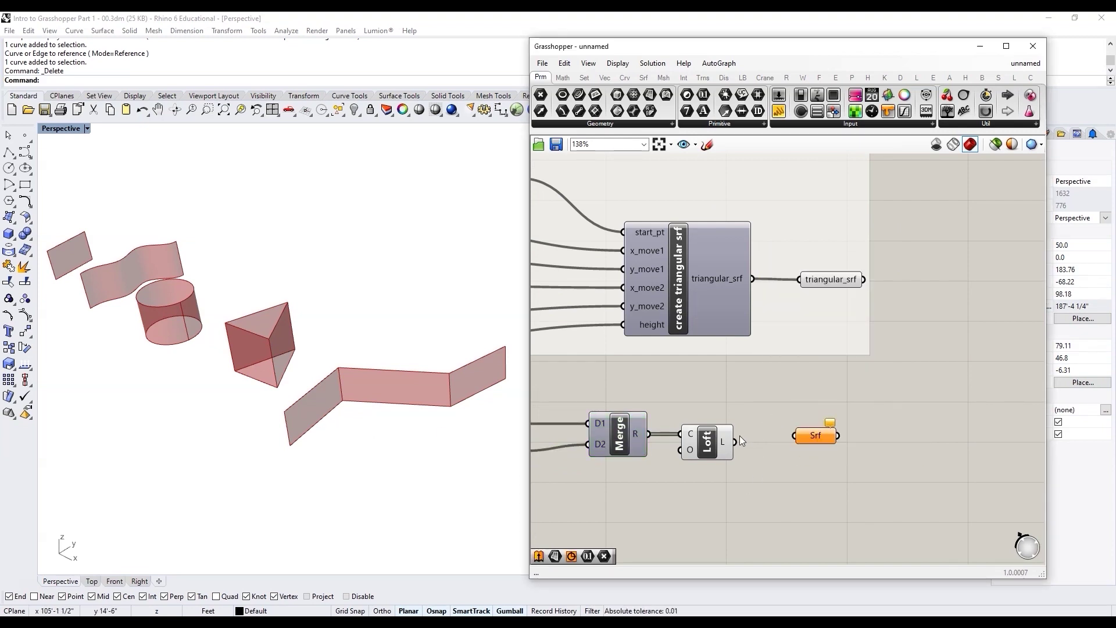
pyautogui.press('Delete')
# Add a Brep parameter after the Loft, connect the loft output to it, and align it with the Loft
pyautogui.doubleClick(815, 447)
pyautogui.write('brep')
pyautogui.press('Return')
pyautogui.moveTo(734, 441); pyautogui.dragTo(794, 447)
pyautogui.moveTo(812, 447); pyautogui.dragTo(811, 441)
# Rename the Brep parameter "ref_srf" and turn off the Loft component's preview
pyautogui.rightClick(812, 442)
pyautogui.write('ref_srf')
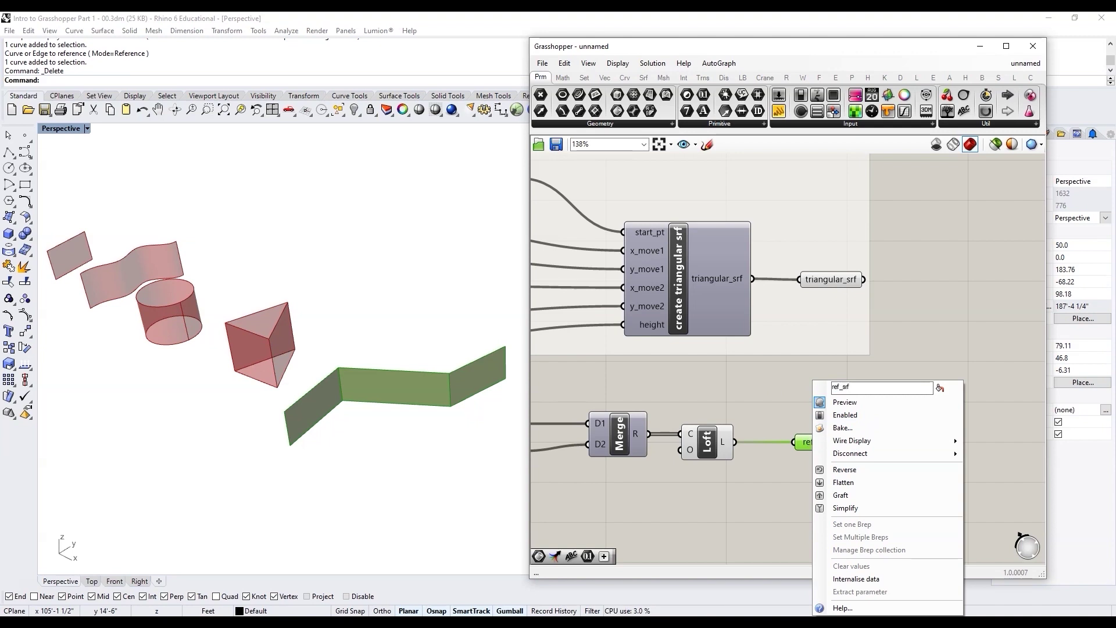
pyautogui.click(762, 395)
pyautogui.click(707, 442)
pyautogui.hotkey('ctrl', 'q')
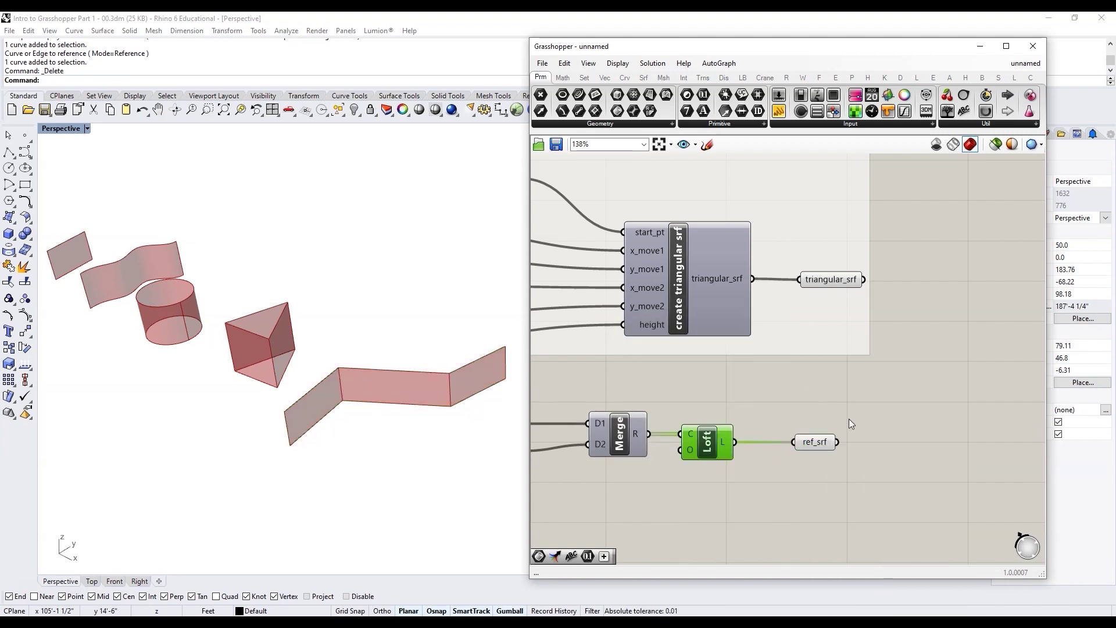
# Tidy the layout of the polyline surface definition by moving its components closer together and into line
pyautogui.scroll(-5, 848, 418)
pyautogui.scroll(3, 775, 439)
pyautogui.moveTo(995, 399); pyautogui.dragTo(702, 443)
pyautogui.moveTo(739, 451); pyautogui.dragTo(711, 427)
pyautogui.moveTo(942, 451); pyautogui.dragTo(790, 410)
pyautogui.moveTo(793, 422); pyautogui.dragTo(775, 423)
pyautogui.moveTo(977, 408); pyautogui.dragTo(945, 411)
pyautogui.click(762, 440)
# Rename the Factor slider feeding the Unit Z vector "height"
pyautogui.scroll(4, 710, 441)
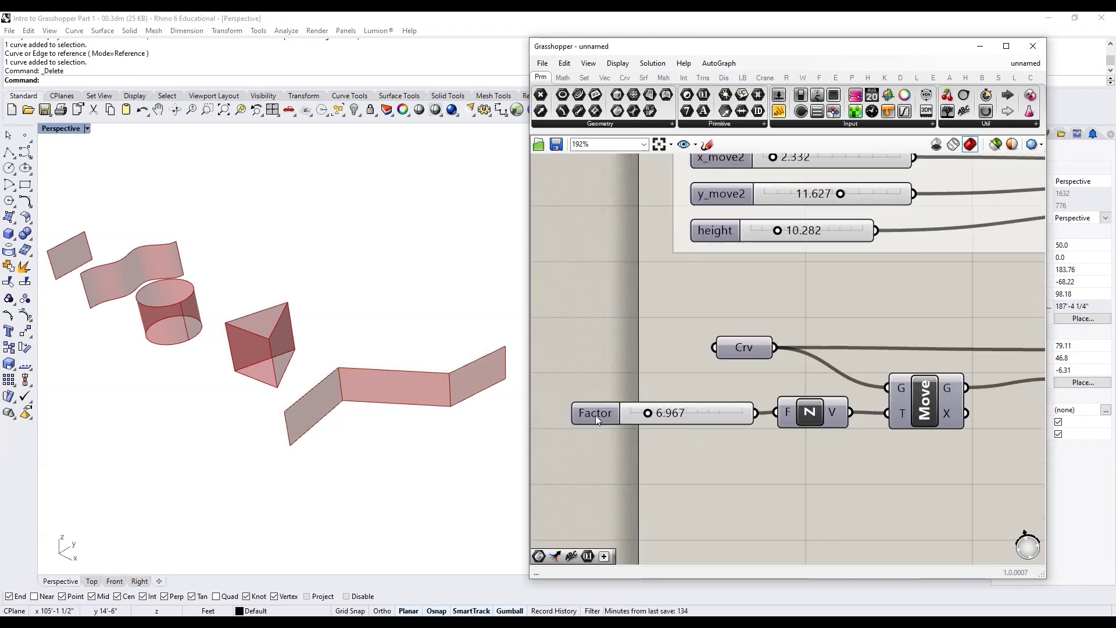
pyautogui.rightClick(595, 415)
pyautogui.write('height')
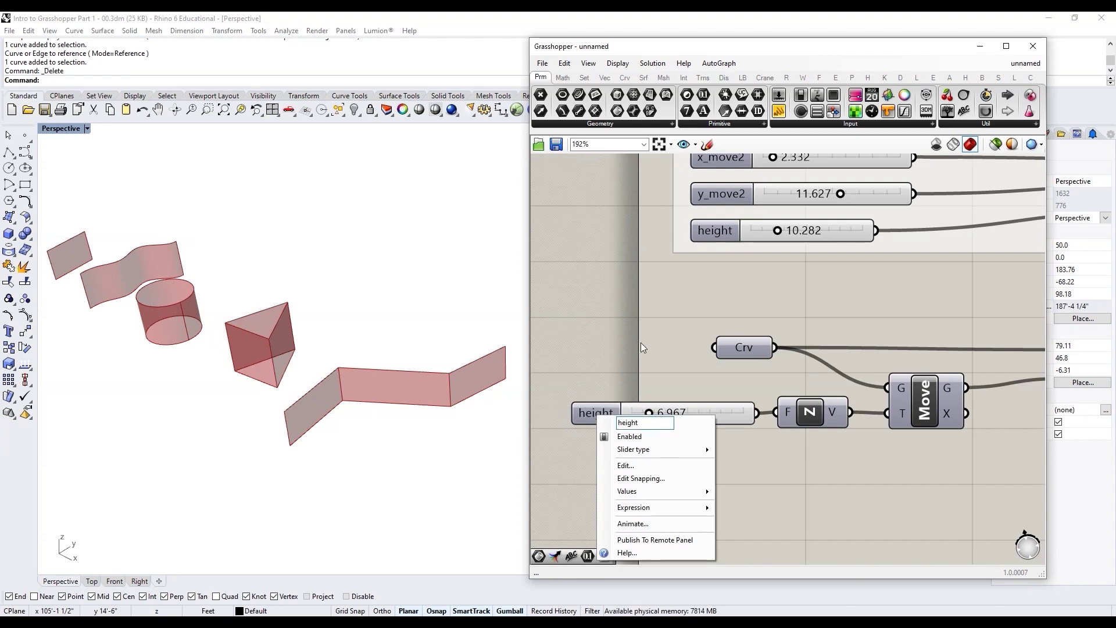
pyautogui.press('Return')
pyautogui.scroll(-4, 633, 344)
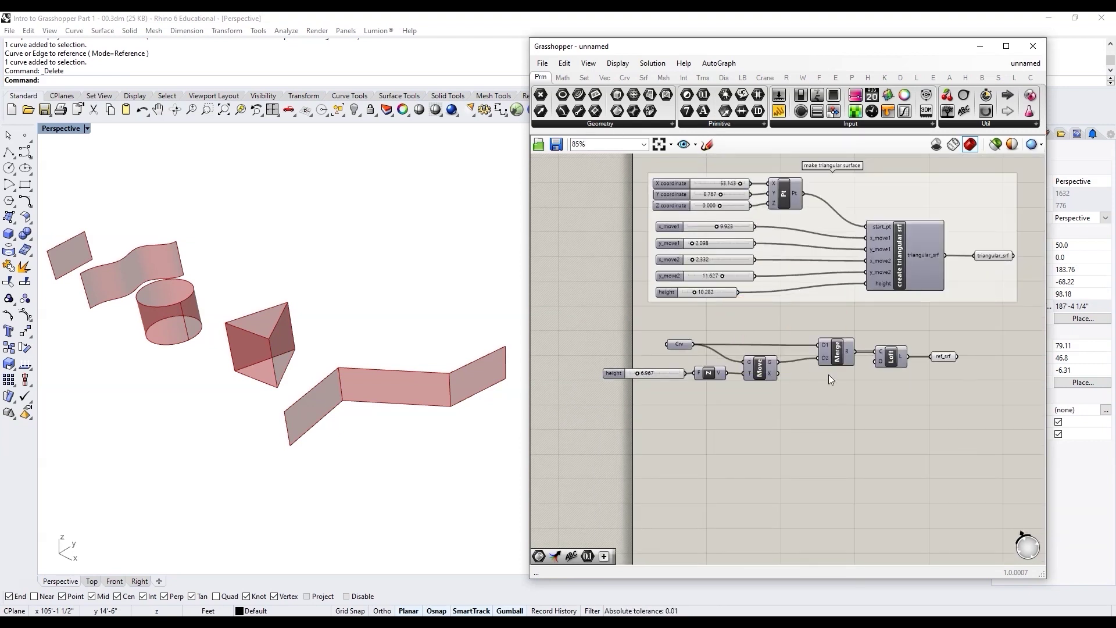